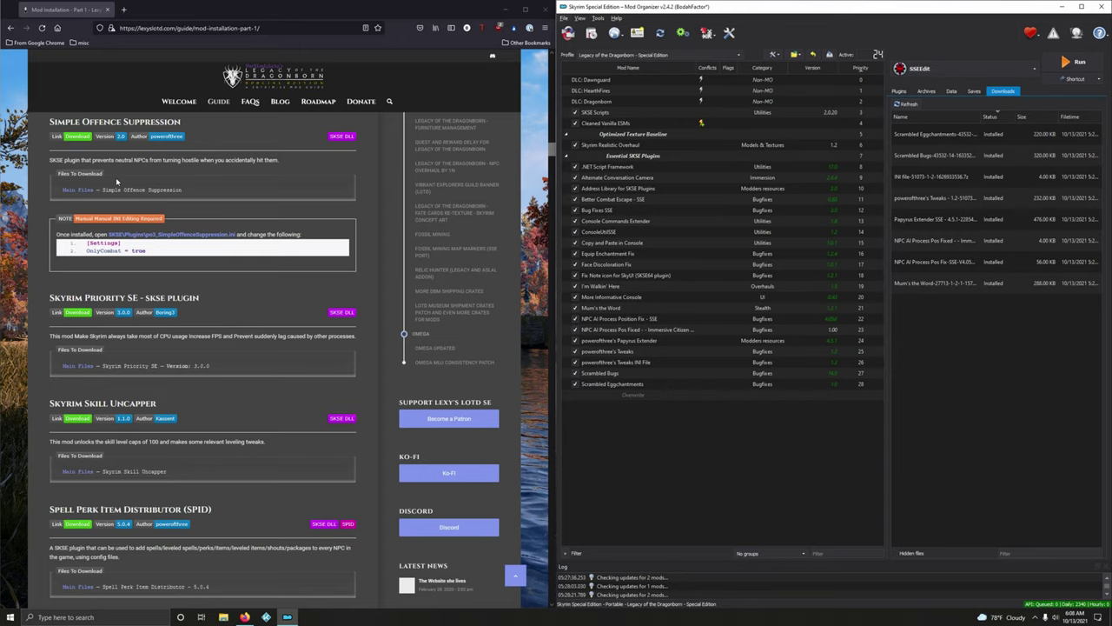
# - Download the Simple Offence Suppression main file from its guide link through the mod manager and install it
pyautogui.click(84, 139)
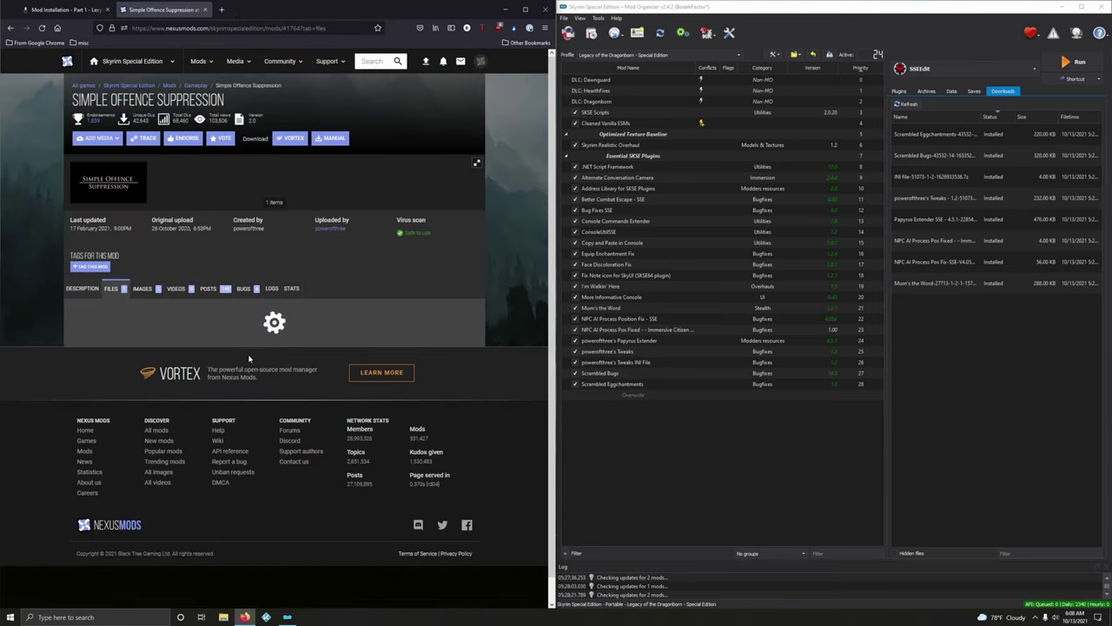
pyautogui.click(176, 415)
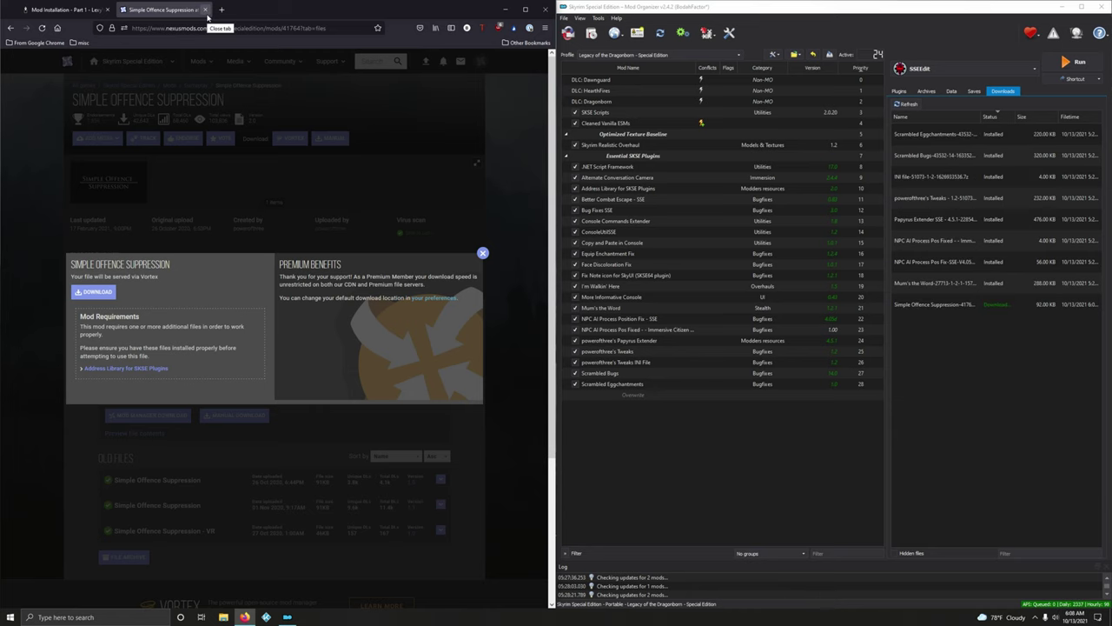
pyautogui.click(204, 11)
pyautogui.doubleClick(956, 304)
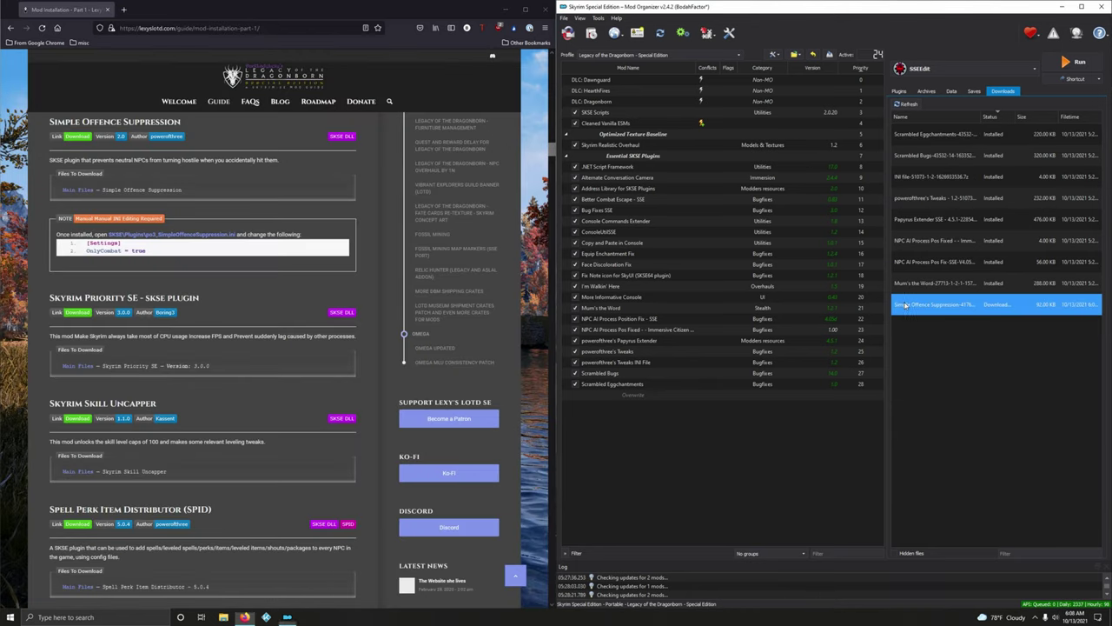
pyautogui.click(871, 322)
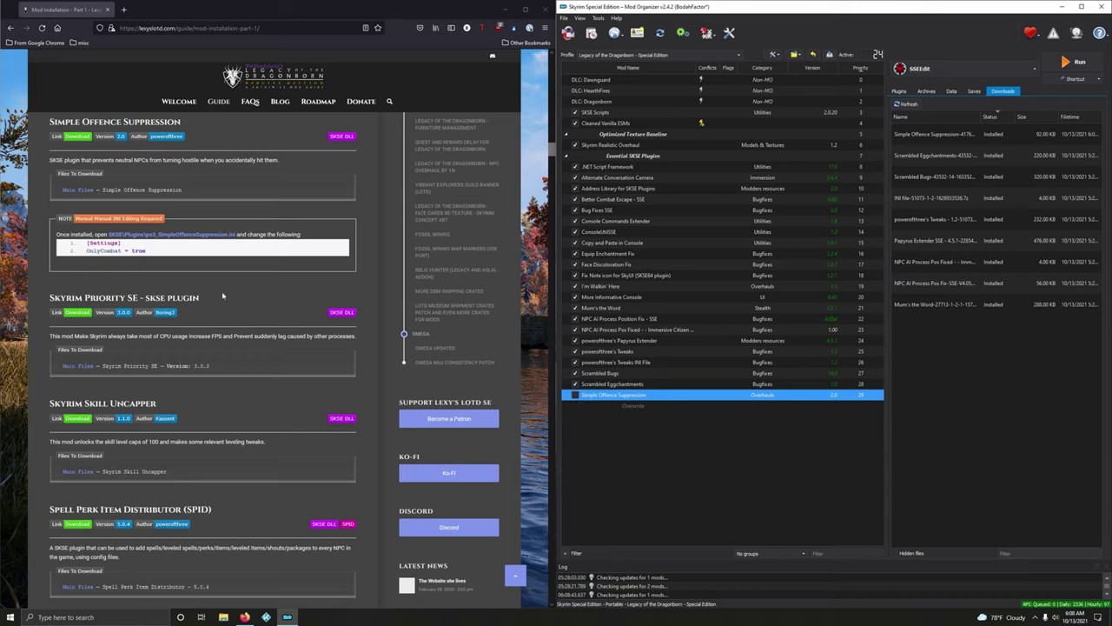
# - Open po3_SimpleOffenceSuppression.ini from the skse\plugins folder of the Simple Offence Suppression mod
pyautogui.rightClick(598, 401)
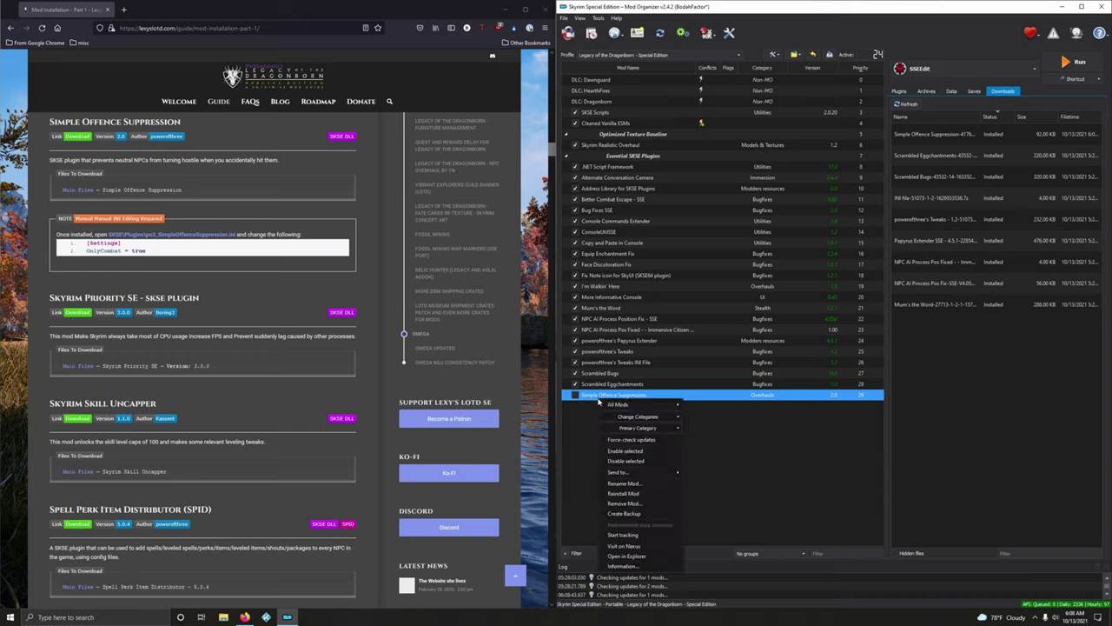
pyautogui.moveTo(602, 409)
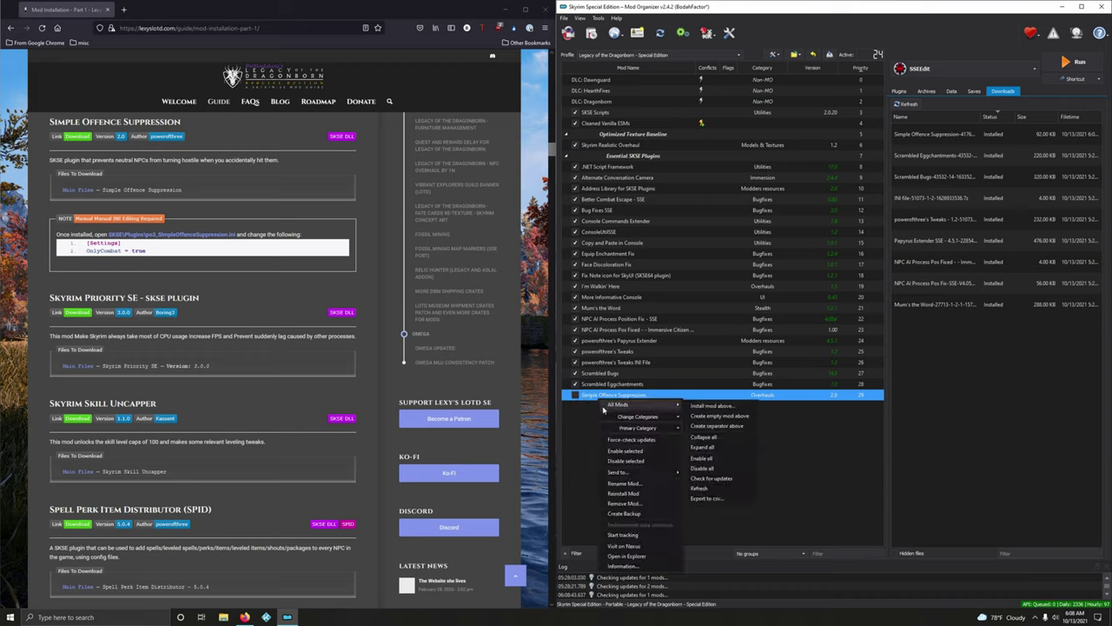
pyautogui.click(624, 555)
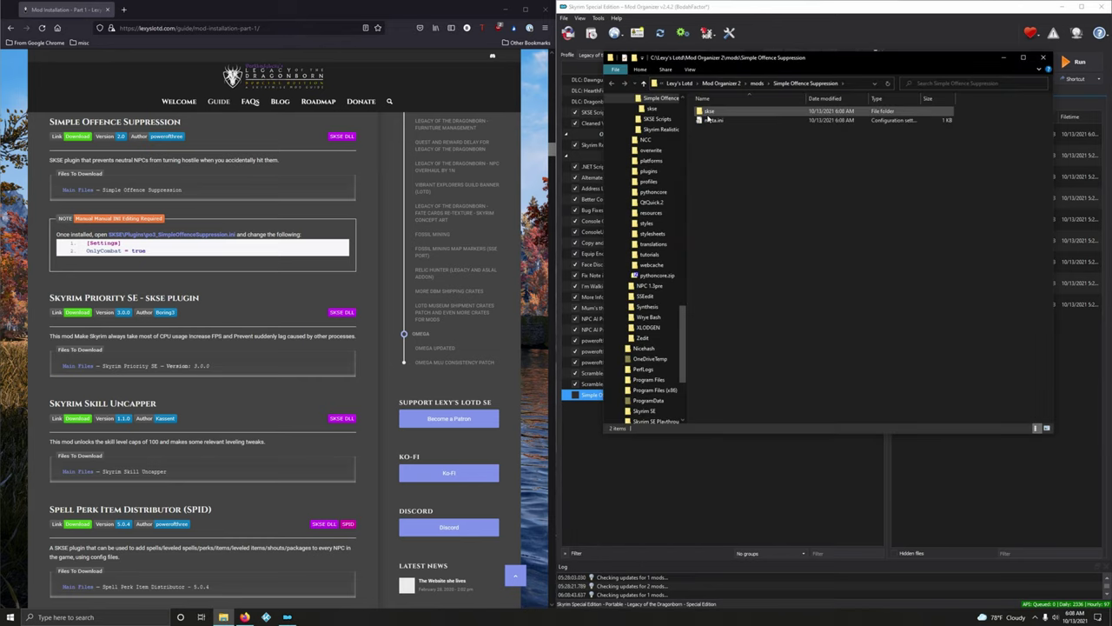
pyautogui.doubleClick(709, 113)
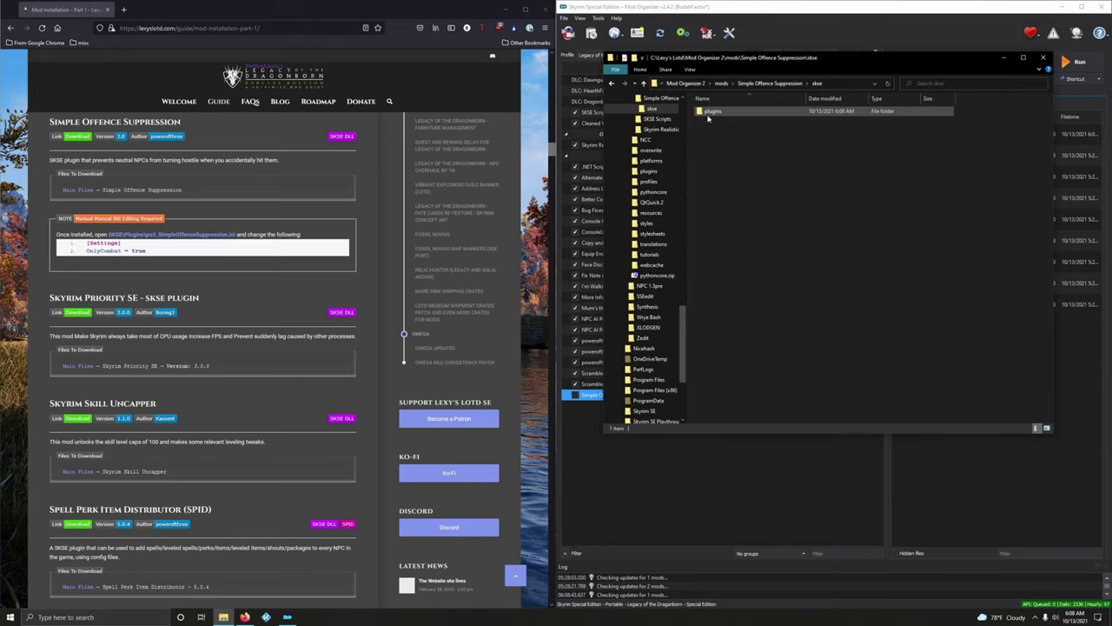
pyautogui.doubleClick(709, 112)
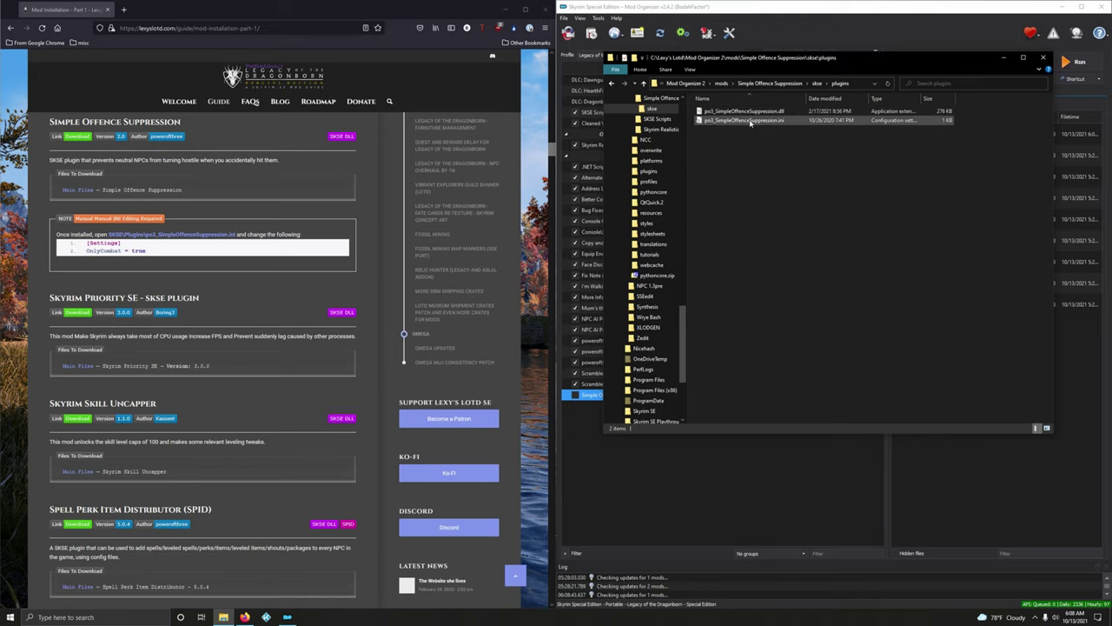
pyautogui.doubleClick(749, 121)
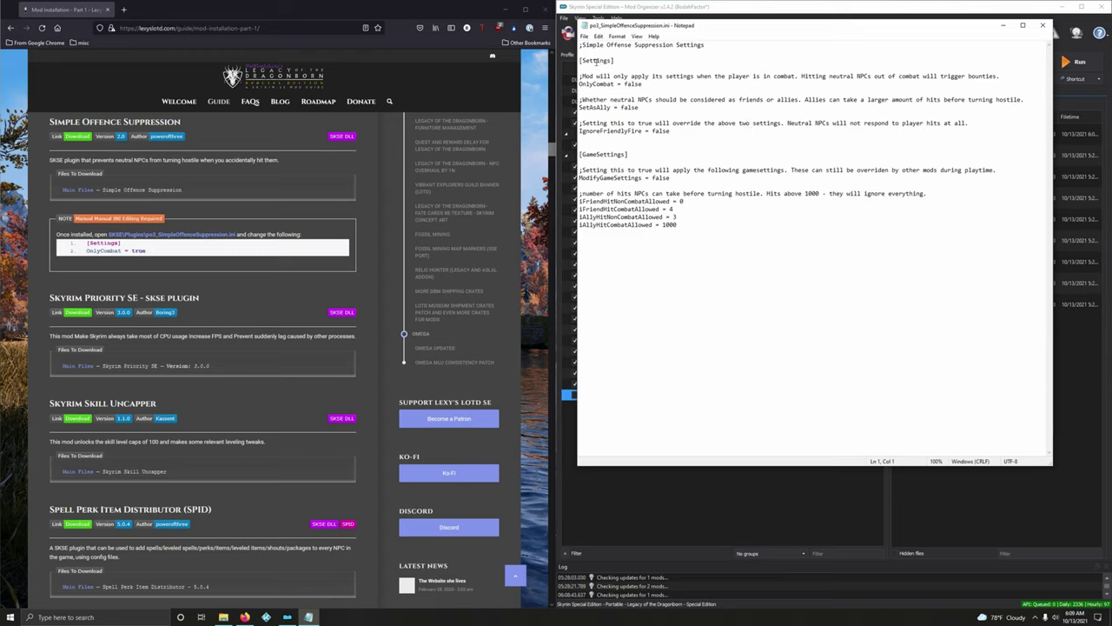
# - Set OnlyCombat to true in the ini file's [Settings] section, save it, and close the file and its folder
pyautogui.doubleClick(633, 83)
pyautogui.write('true')
pyautogui.click(584, 37)
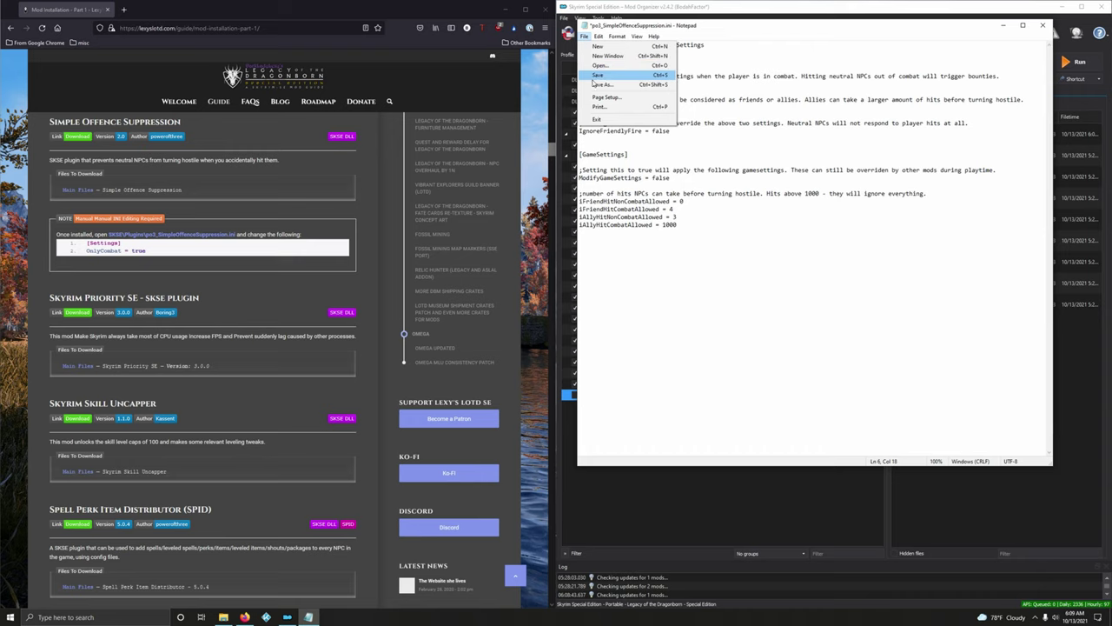
pyautogui.click(595, 73)
pyautogui.click(1042, 24)
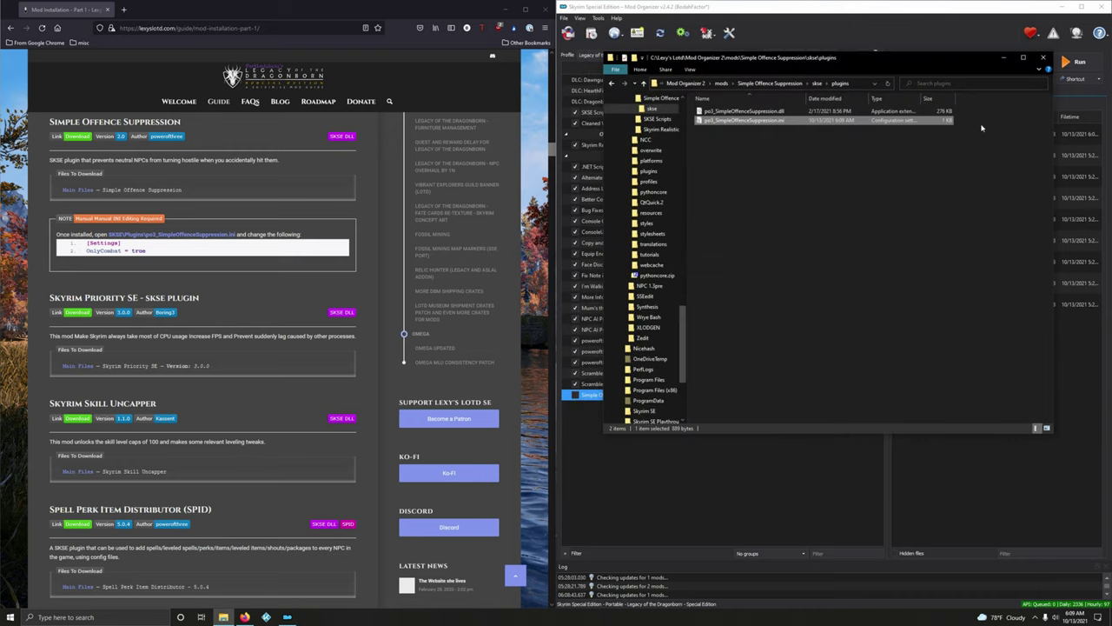
pyautogui.click(1042, 57)
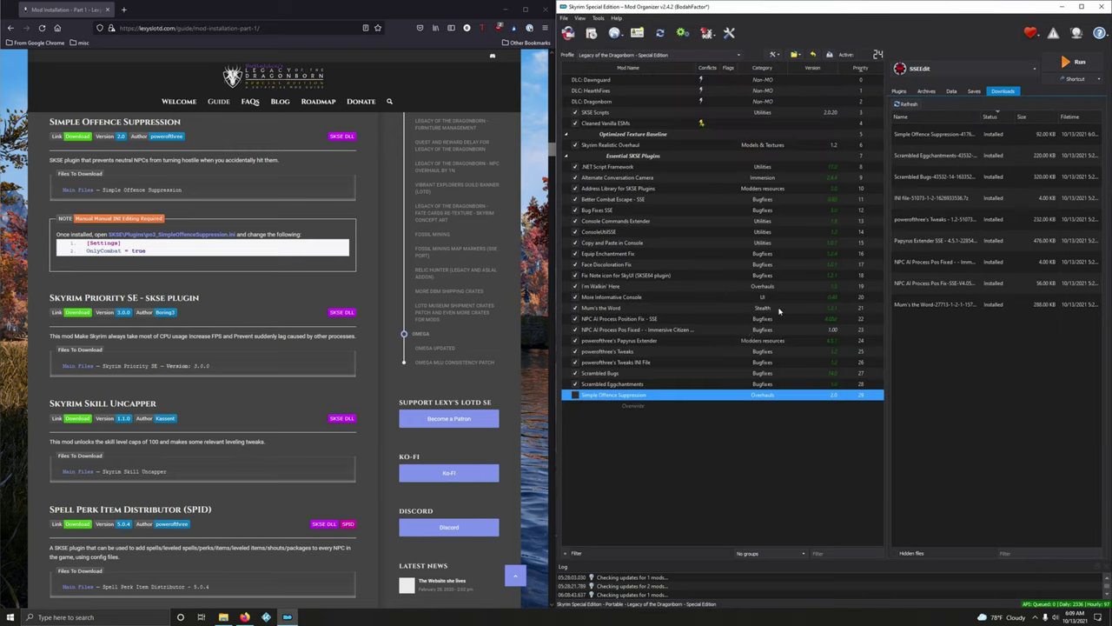
# - Enable the Simple Offence Suppression mod and delete all installed downloads from the list and disk
pyautogui.click(576, 396)
pyautogui.rightClick(933, 262)
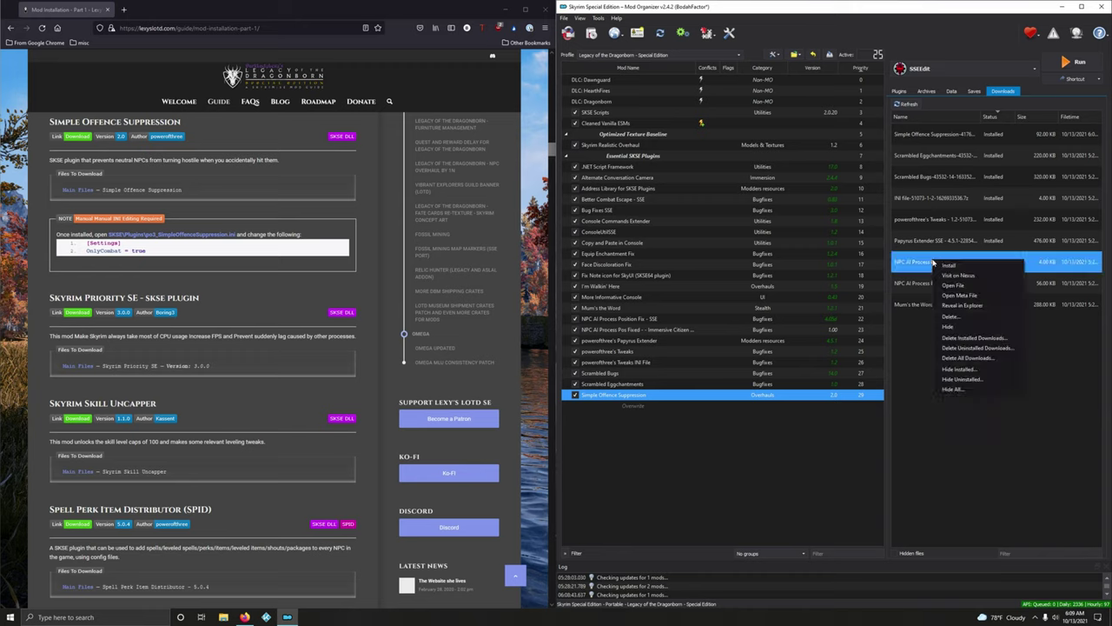
pyautogui.click(973, 337)
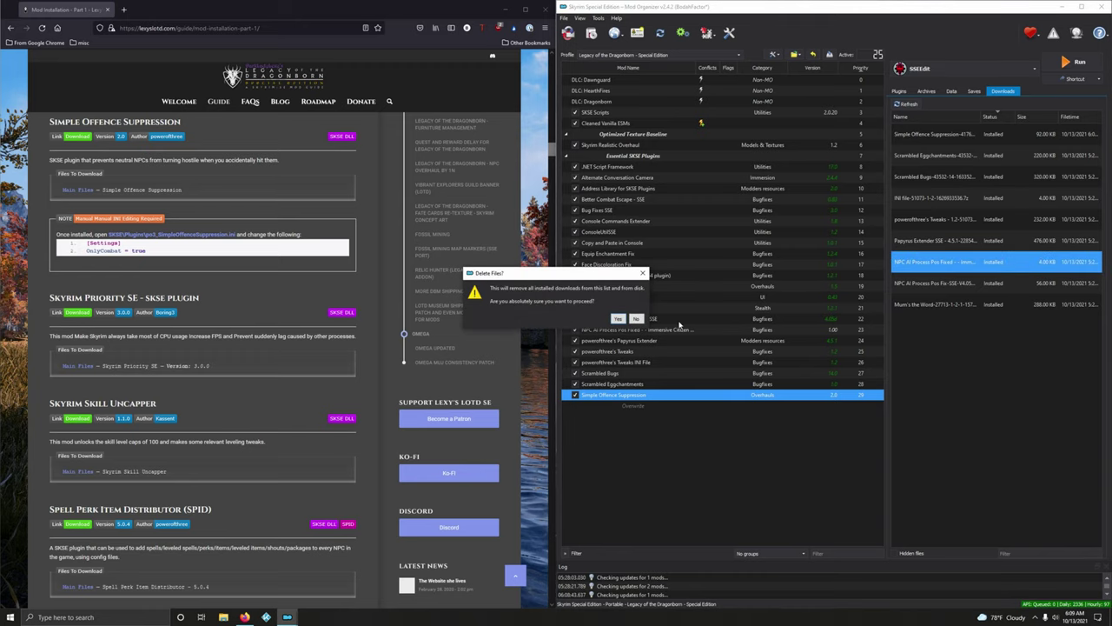
pyautogui.click(620, 319)
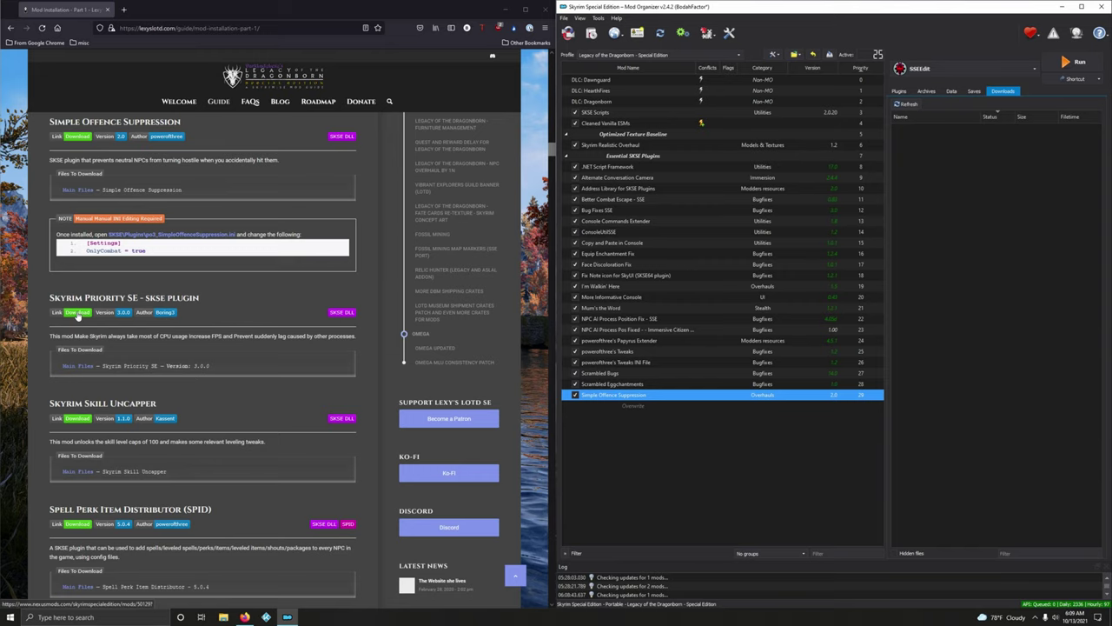
# - Download the Skyrim Priority SE 3.0.0 main file through the mod manager and close its mod page
pyautogui.click(78, 311)
pyautogui.click(111, 340)
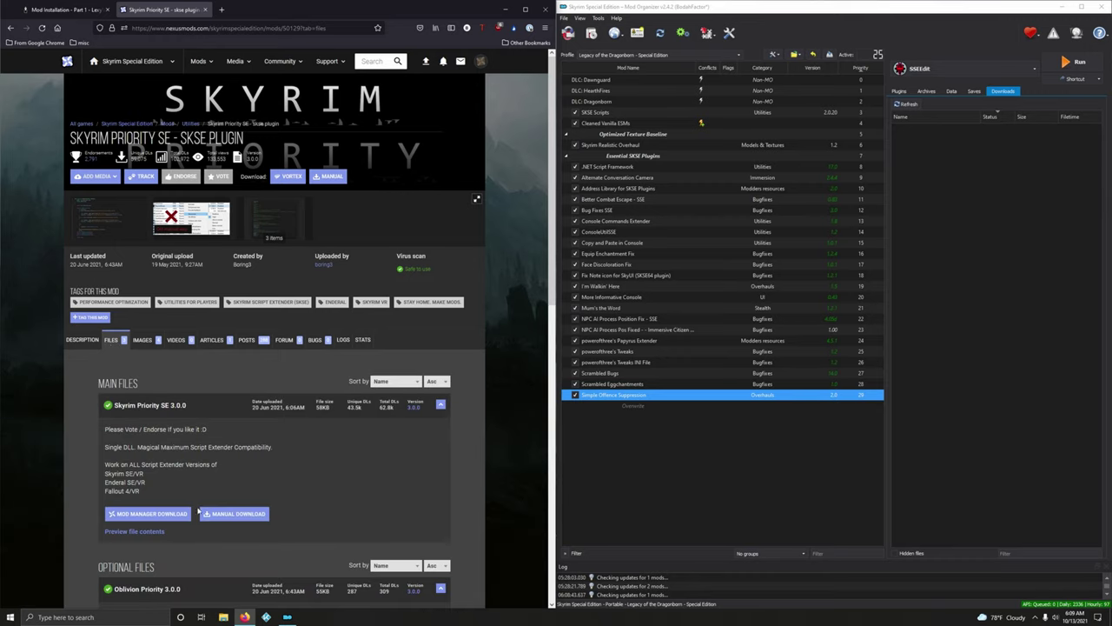
pyautogui.click(178, 515)
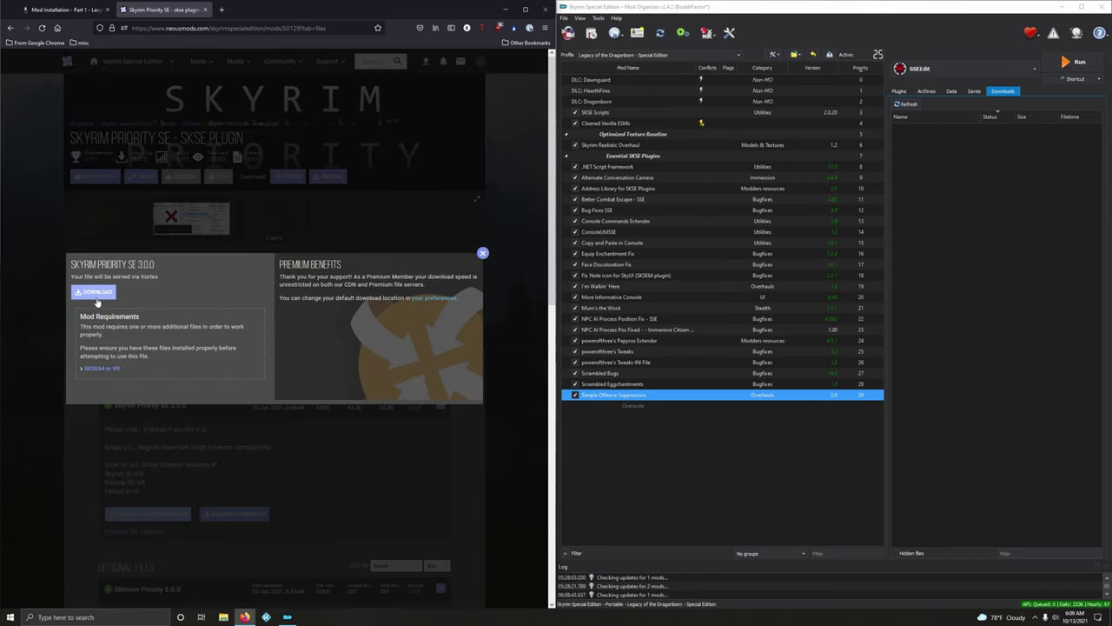
pyautogui.click(96, 293)
pyautogui.click(483, 254)
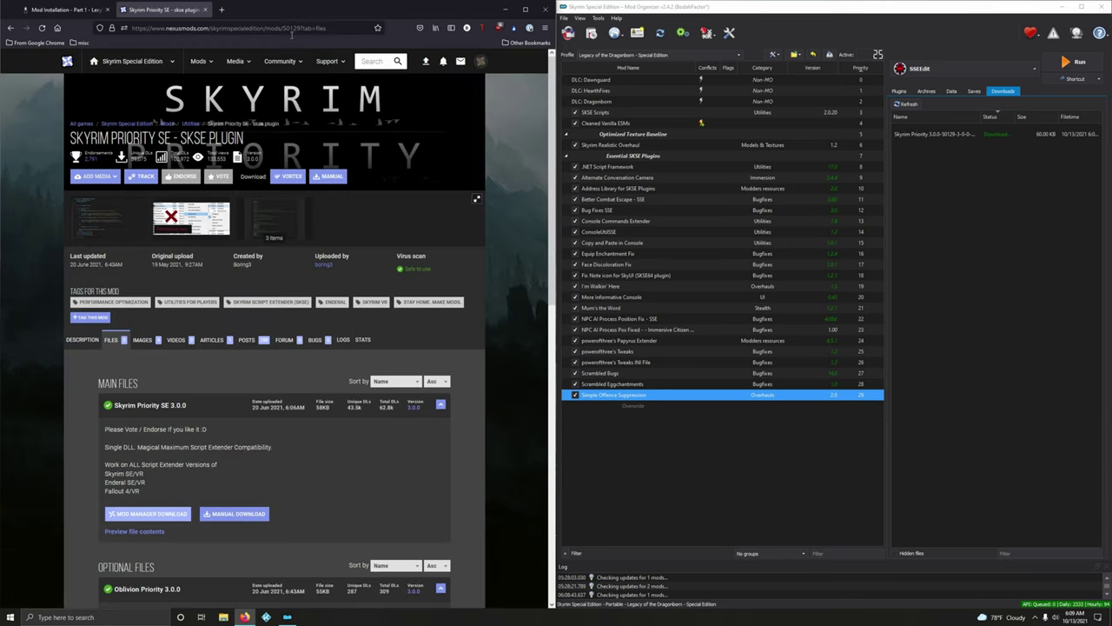
pyautogui.click(205, 10)
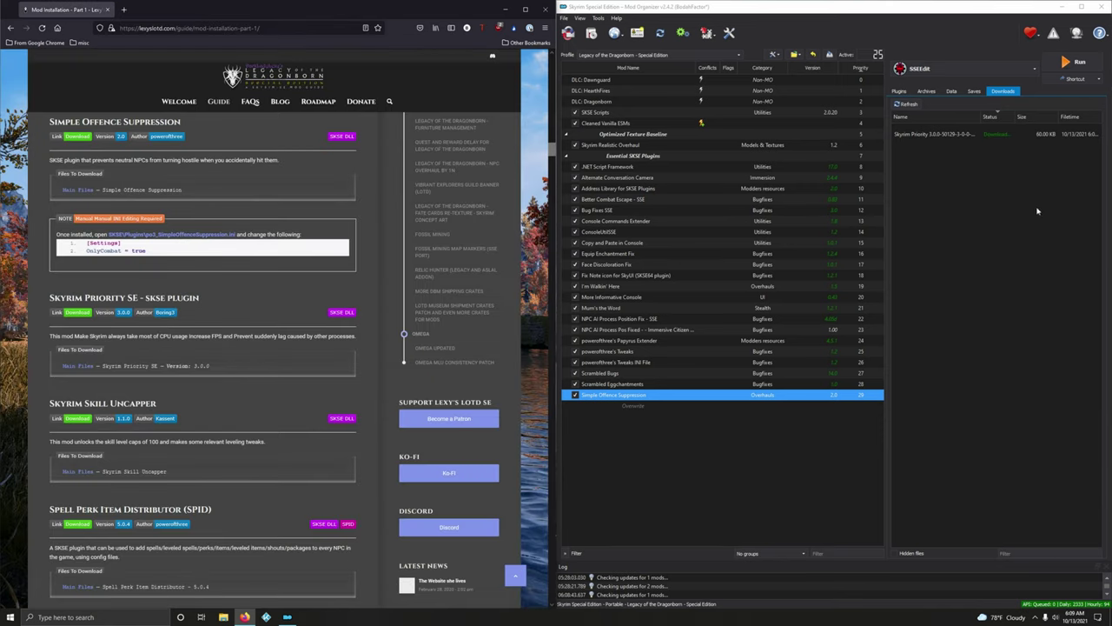
# - Install the downloaded Skyrim Priority SE archive under the suggested name and enable the mod
pyautogui.doubleClick(943, 134)
pyautogui.click(883, 317)
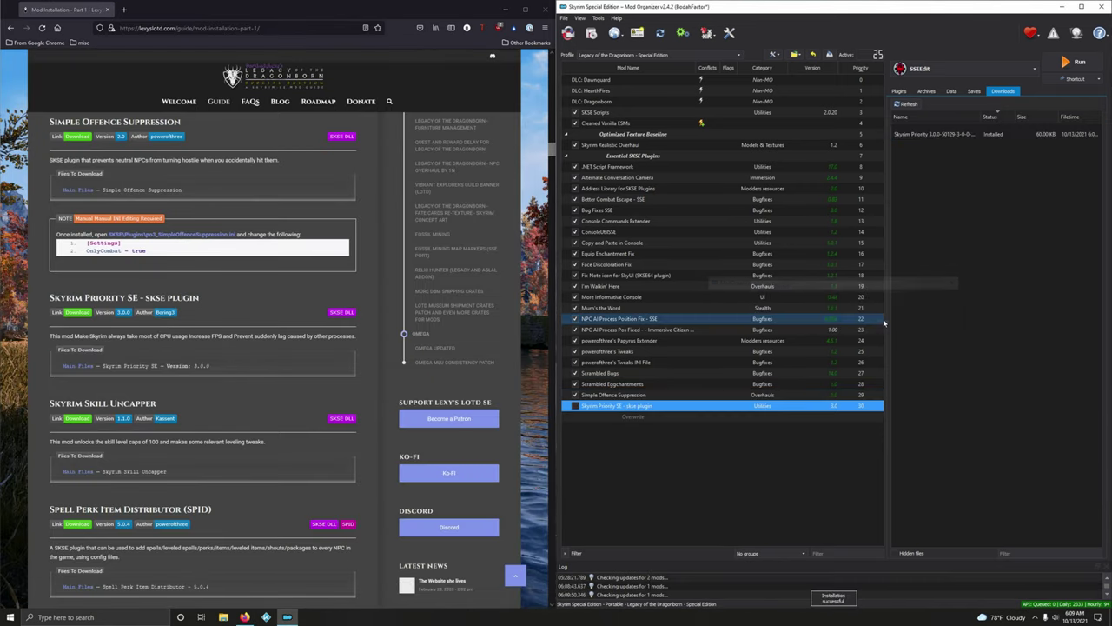
pyautogui.click(575, 407)
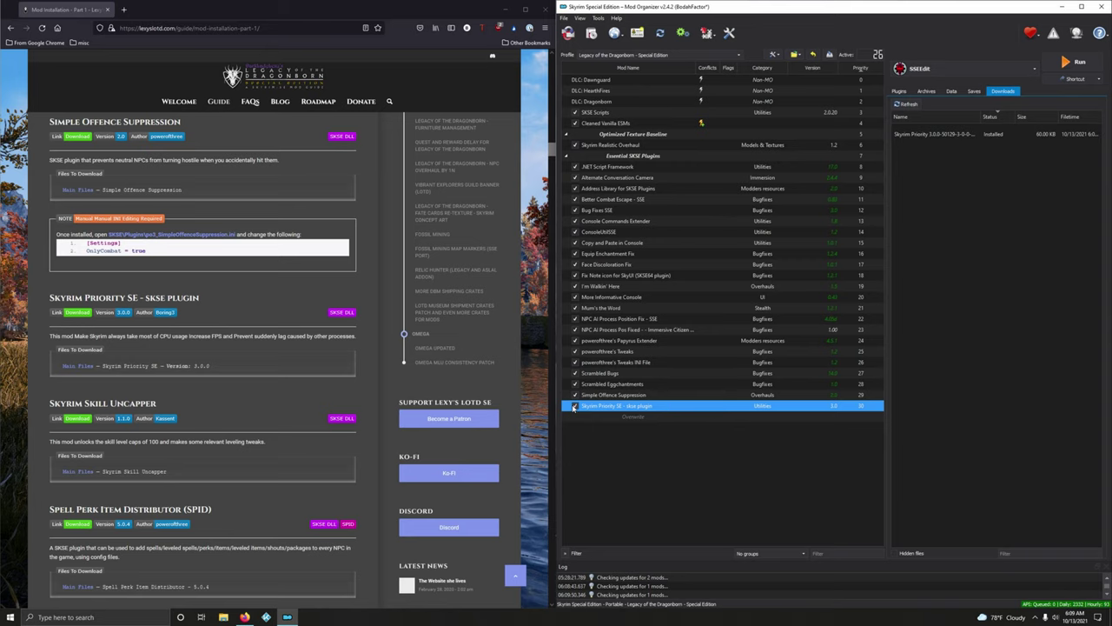
# - Download the Skyrim Skill Uncapper main file from its guide link through the mod manager and close its mod page
pyautogui.scroll(-3, 299, 414)
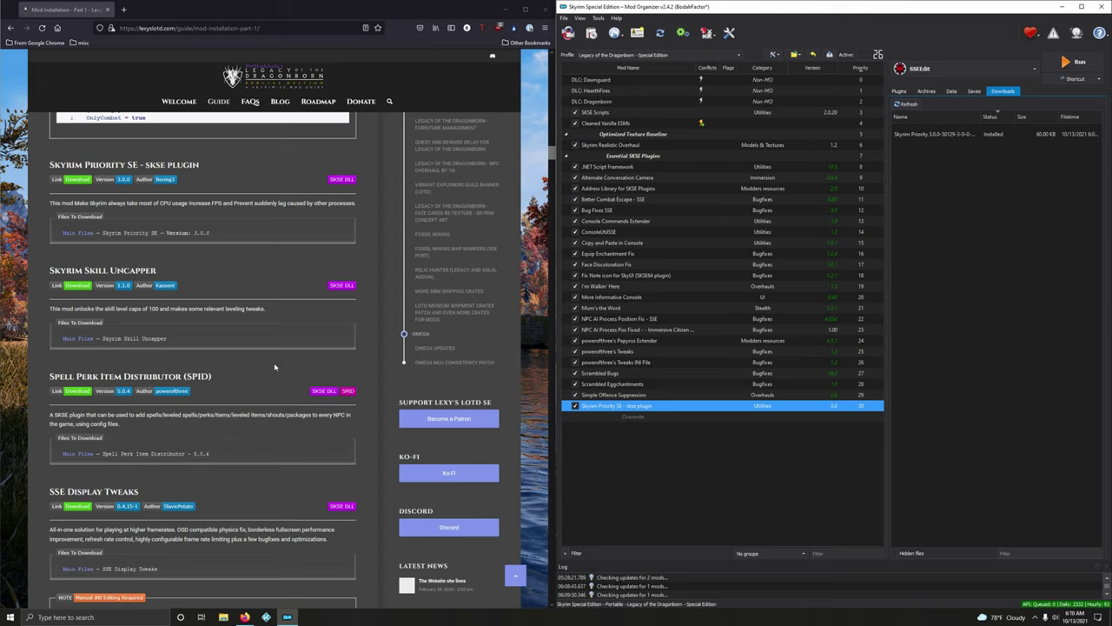
pyautogui.click(84, 286)
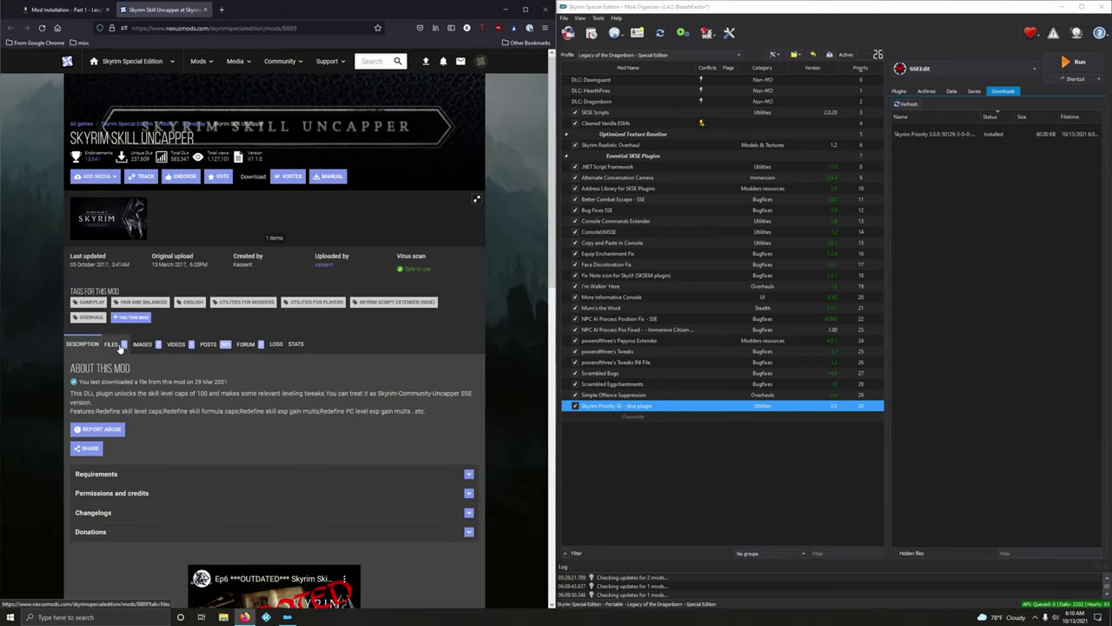
pyautogui.click(118, 345)
pyautogui.click(143, 469)
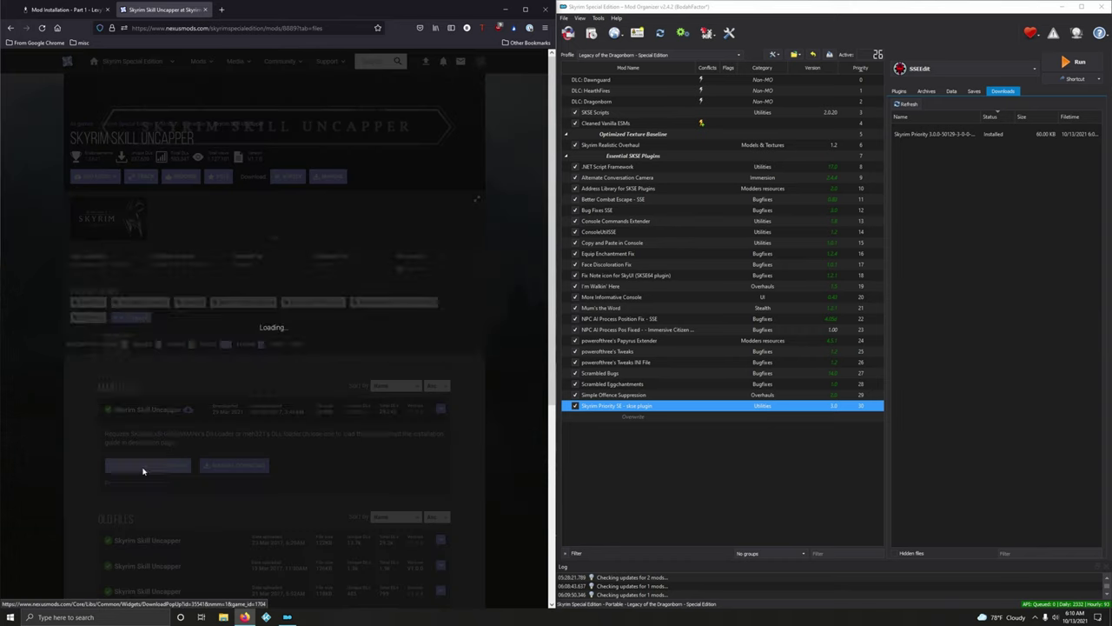
pyautogui.click(94, 292)
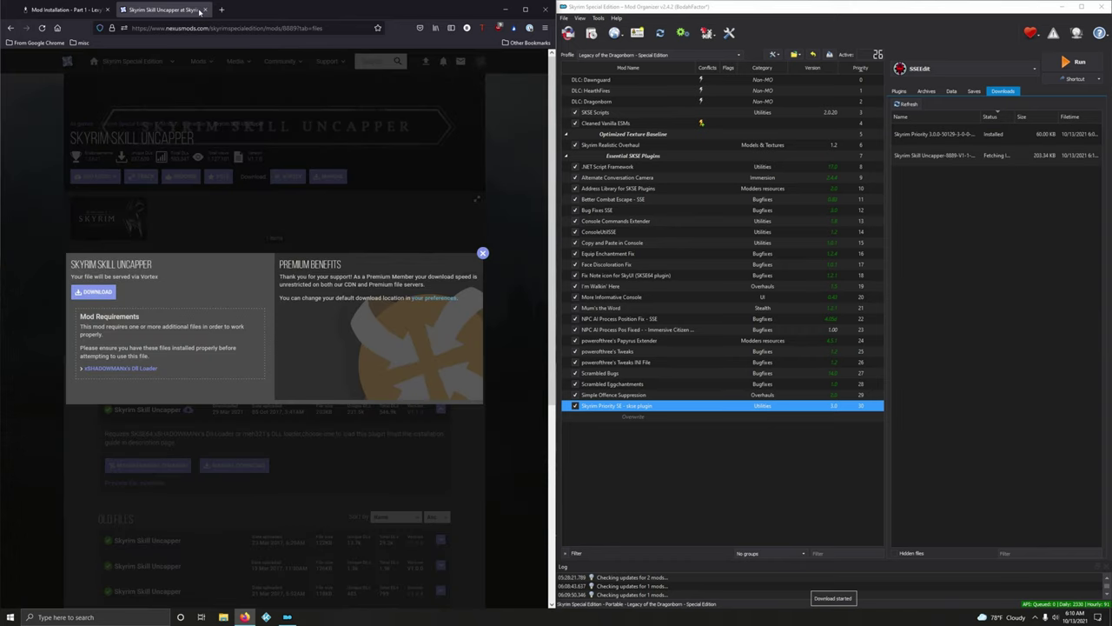
pyautogui.click(205, 9)
# - Install the downloaded Skyrim Skill Uncapper archive under the suggested name and enable the mod
pyautogui.click(973, 155)
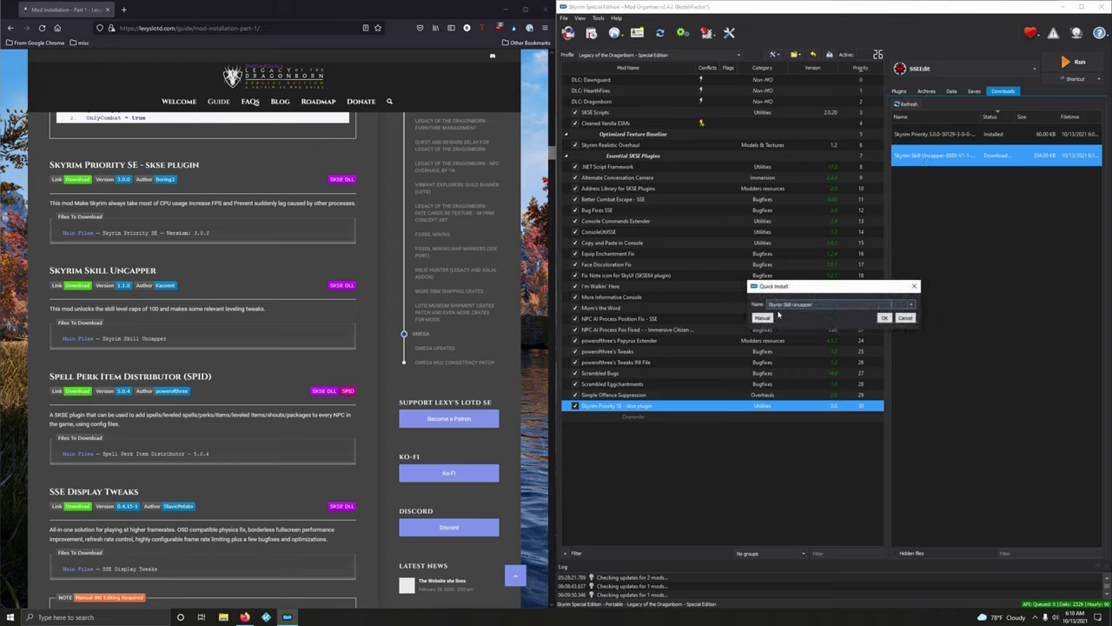
pyautogui.click(884, 318)
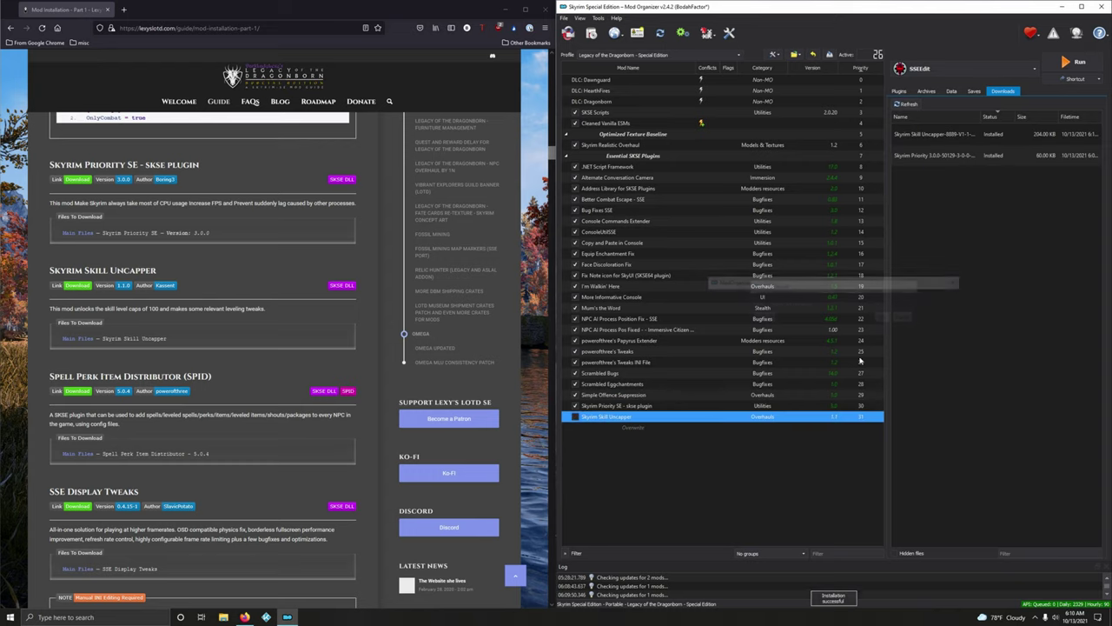
pyautogui.click(575, 417)
# - Download the SSE version of Spell Perk Item Distributor through the mod manager and close its mod page
pyautogui.scroll(-3, 279, 385)
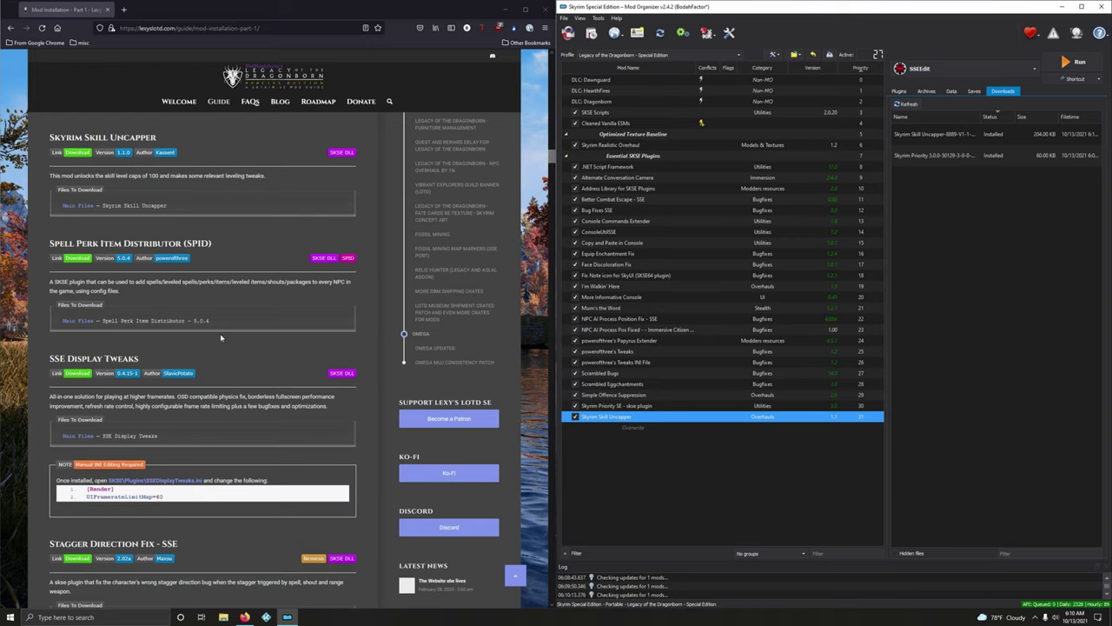
pyautogui.click(76, 258)
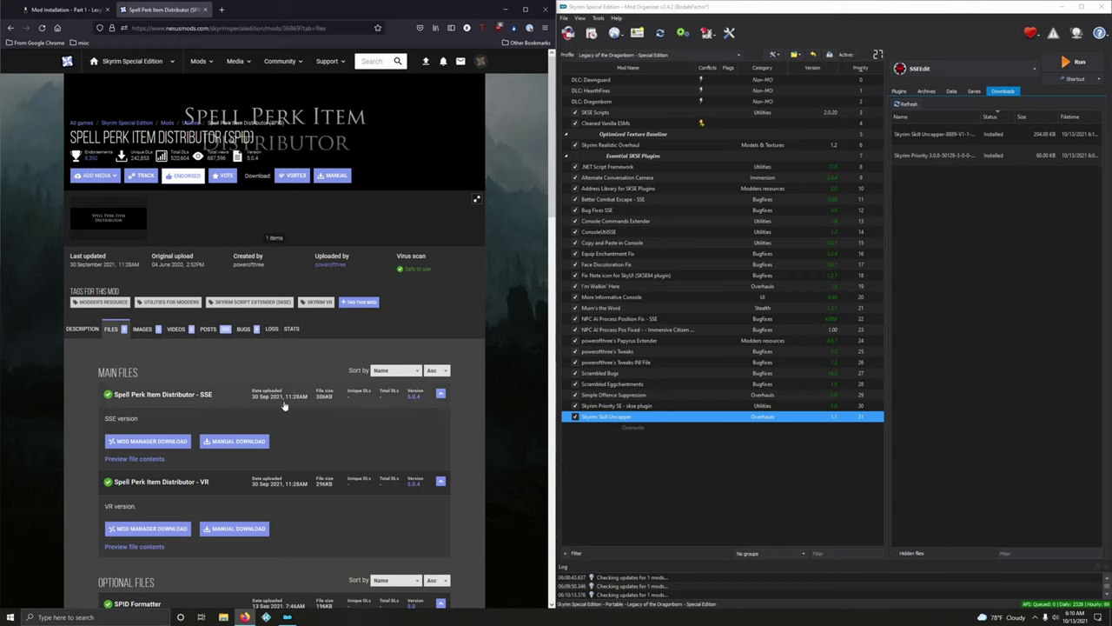
pyautogui.scroll(-1, 284, 405)
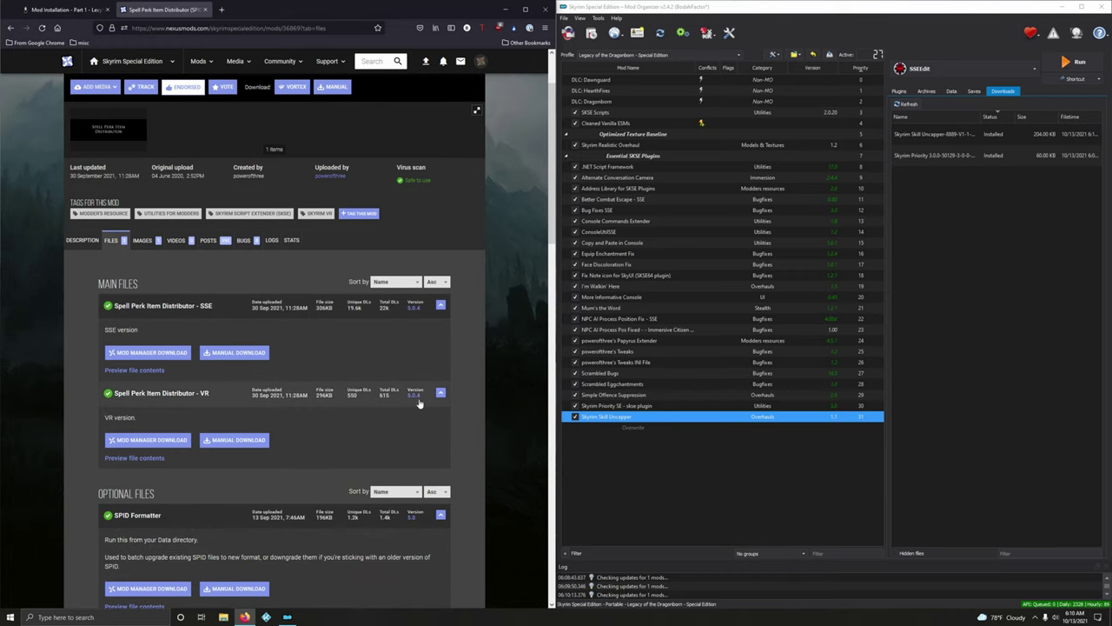
pyautogui.click(179, 355)
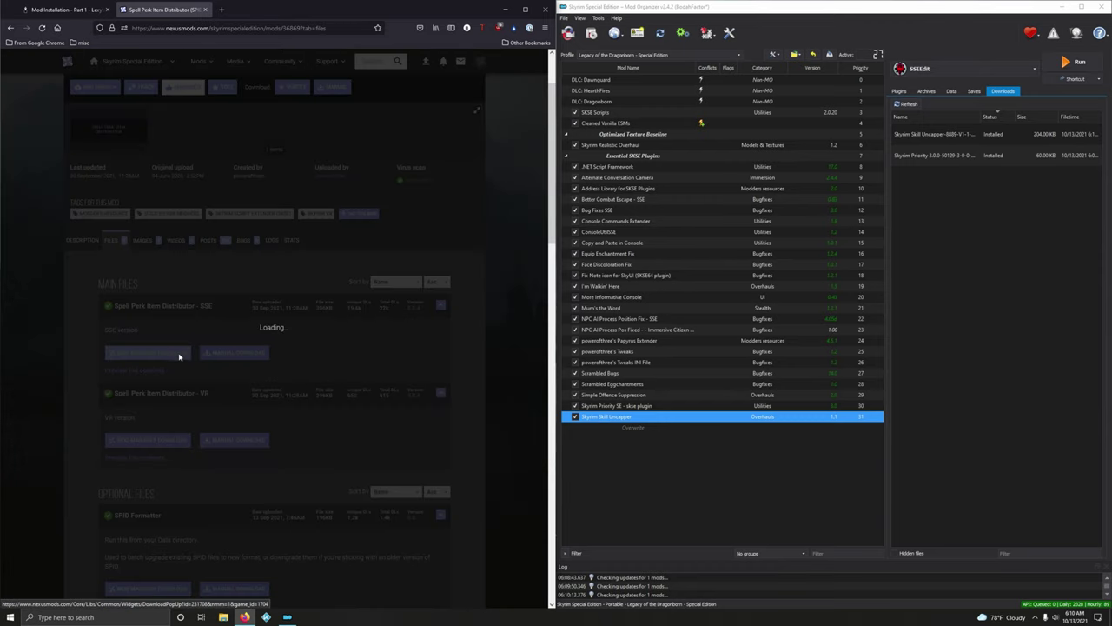
pyautogui.click(93, 291)
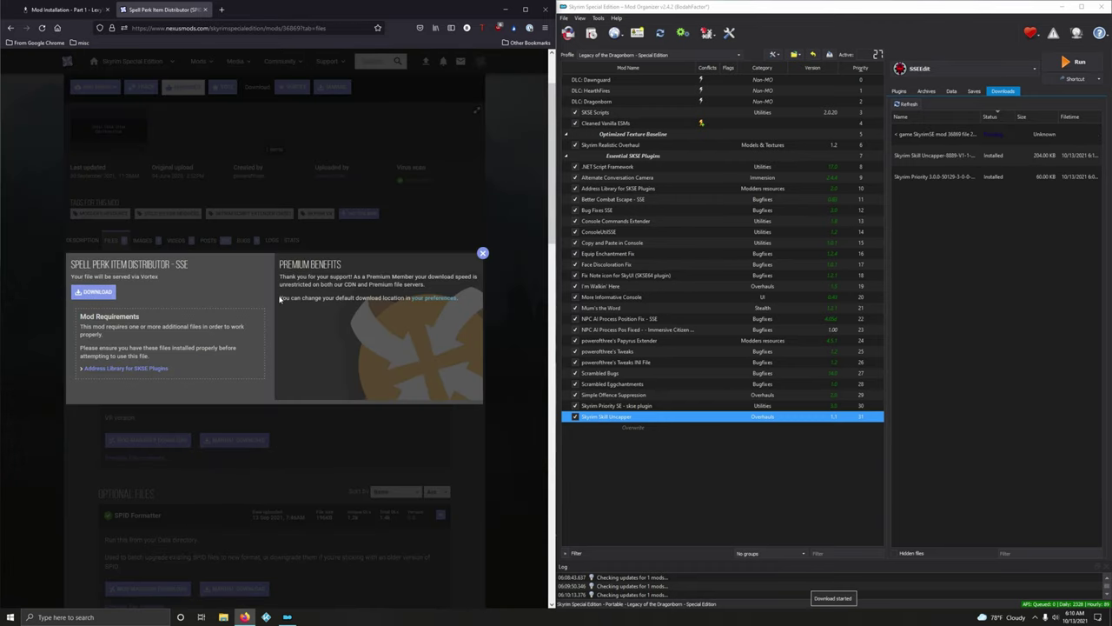
pyautogui.click(483, 253)
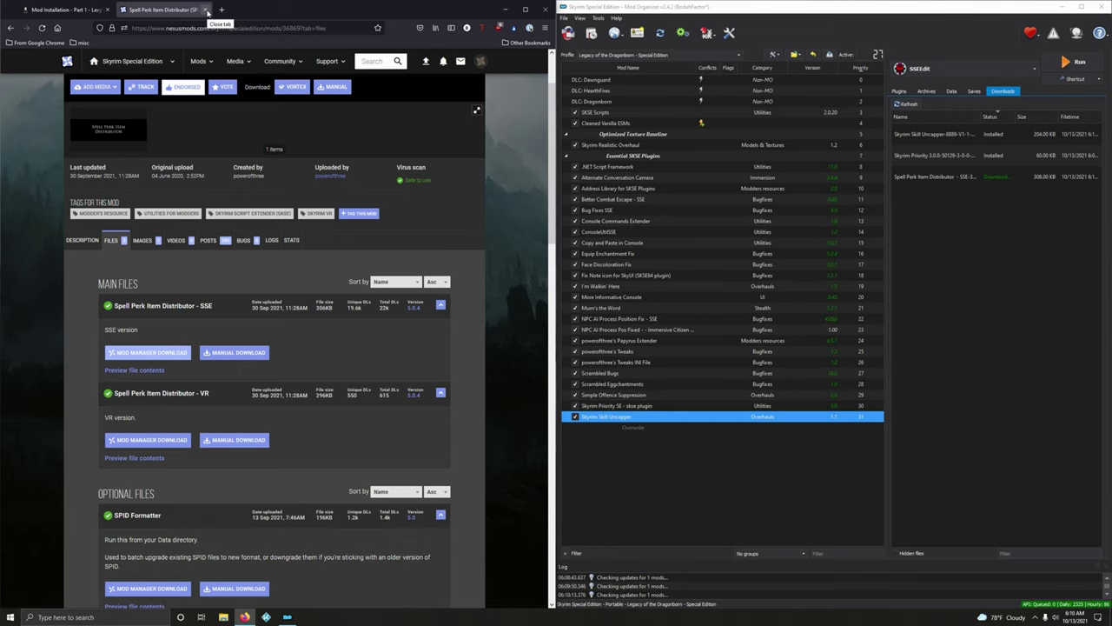
pyautogui.click(205, 10)
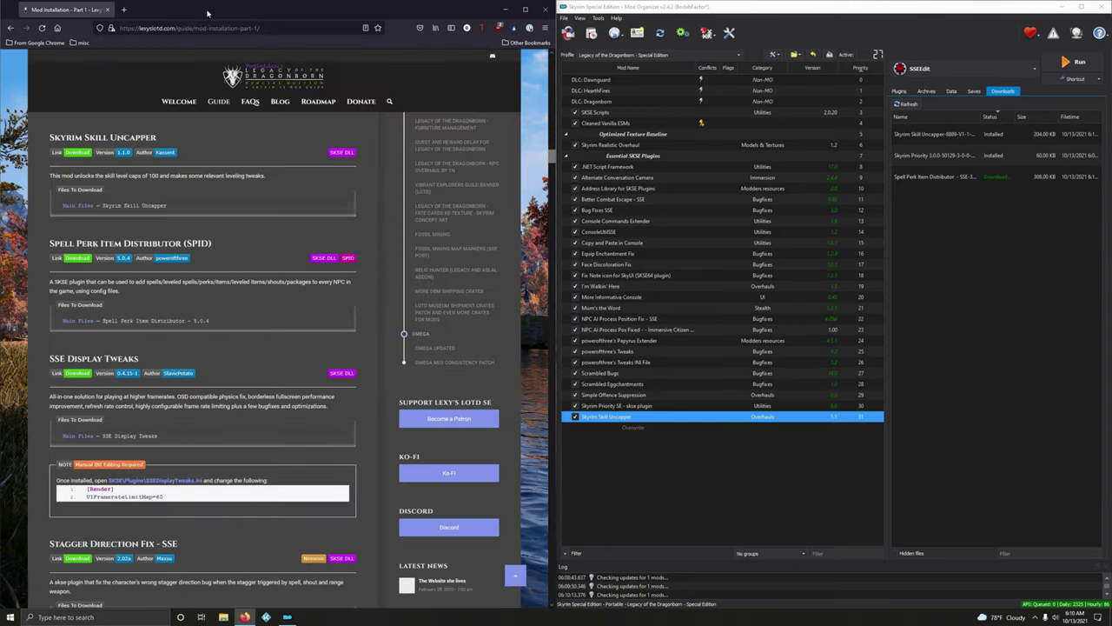
# - Install the downloaded Spell Perk Item Distributor archive under the suggested name and enable the mod
pyautogui.doubleClick(918, 177)
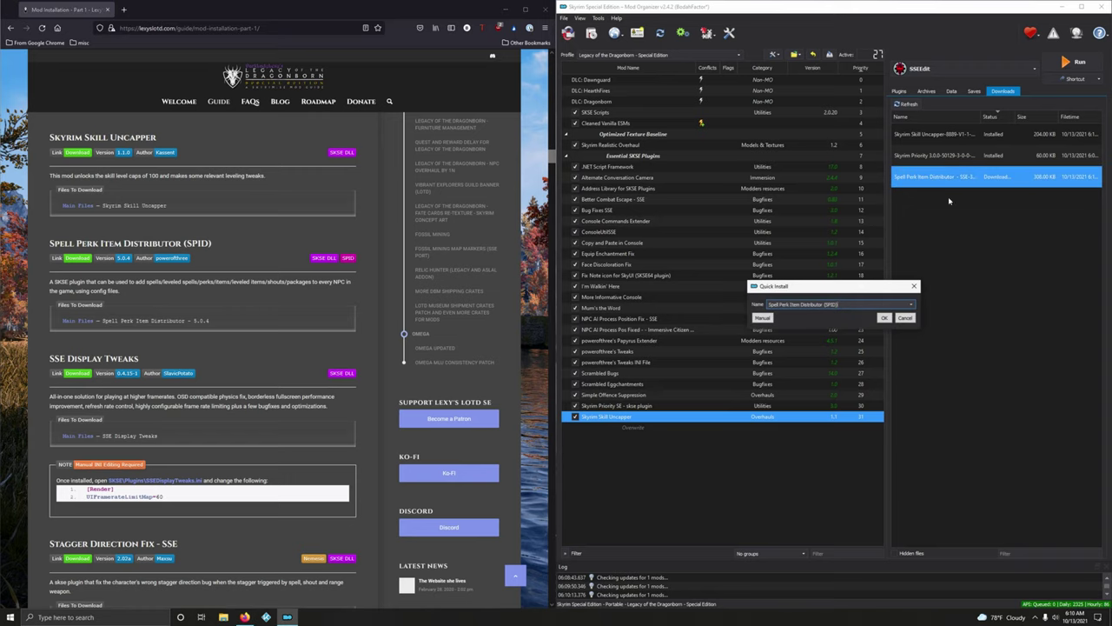
pyautogui.press('Return')
pyautogui.click(575, 427)
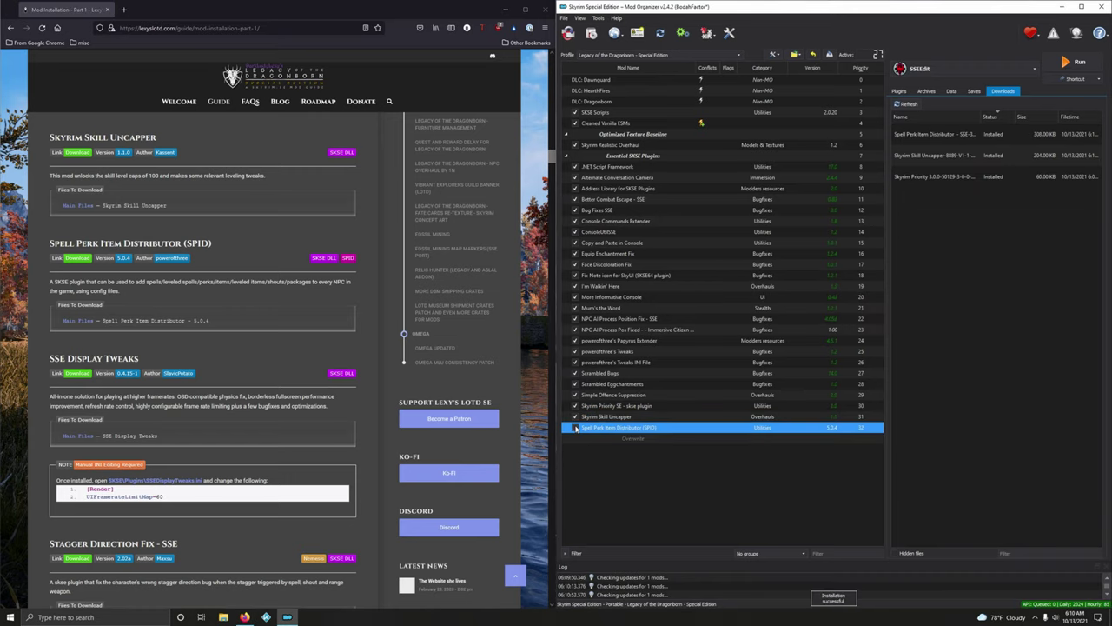
# - Download the SSE Display Tweaks main file from its guide link through the mod manager and close its mod page
pyautogui.scroll(-3, 313, 365)
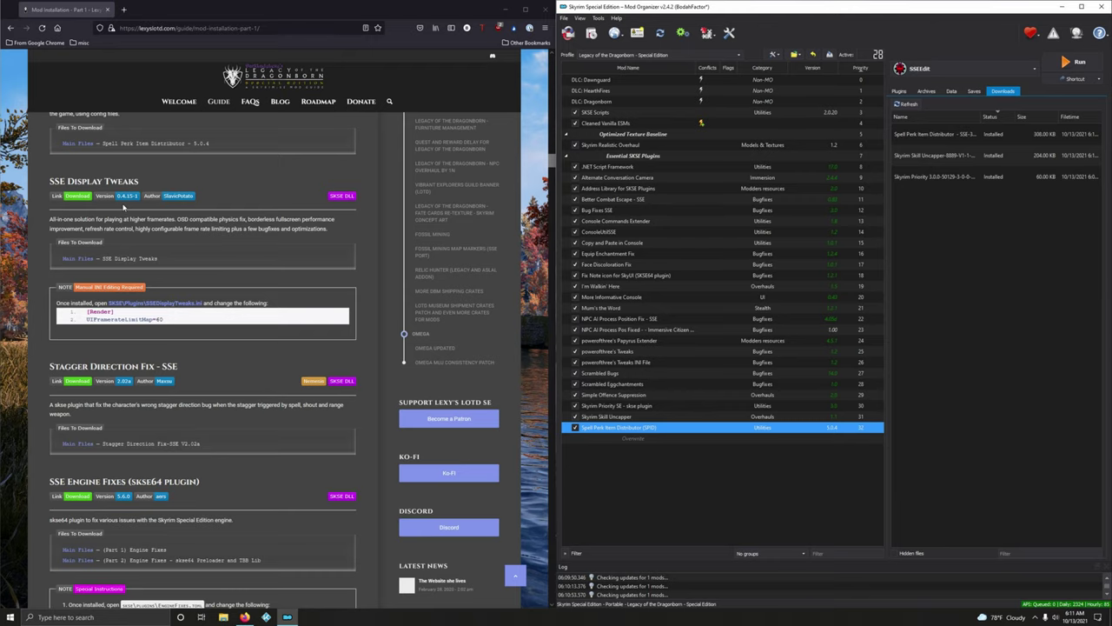
pyautogui.click(81, 196)
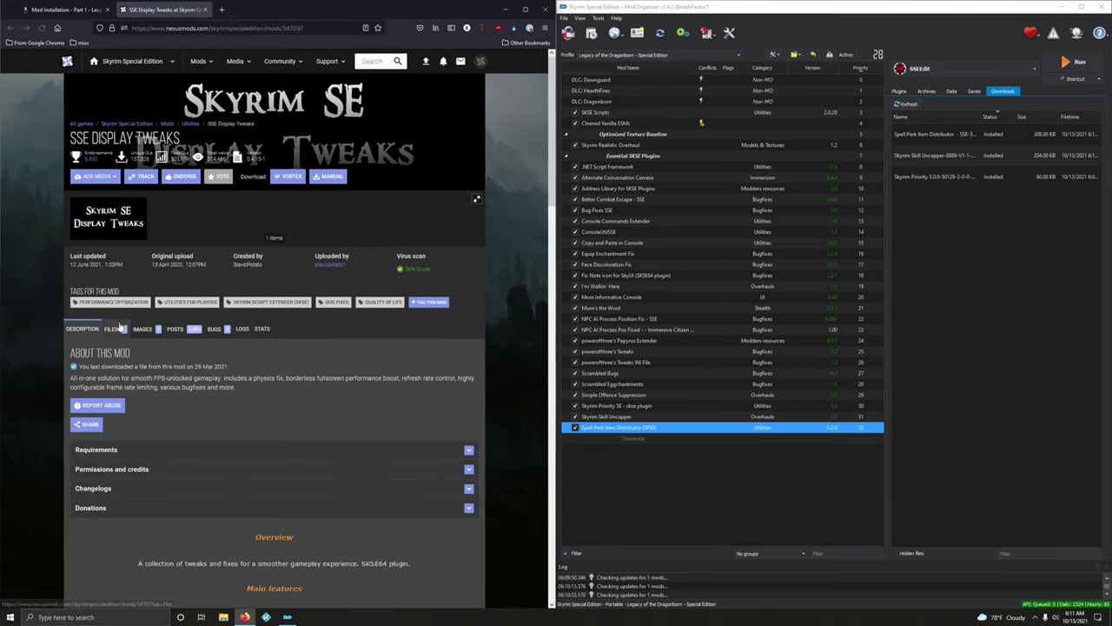
pyautogui.click(119, 326)
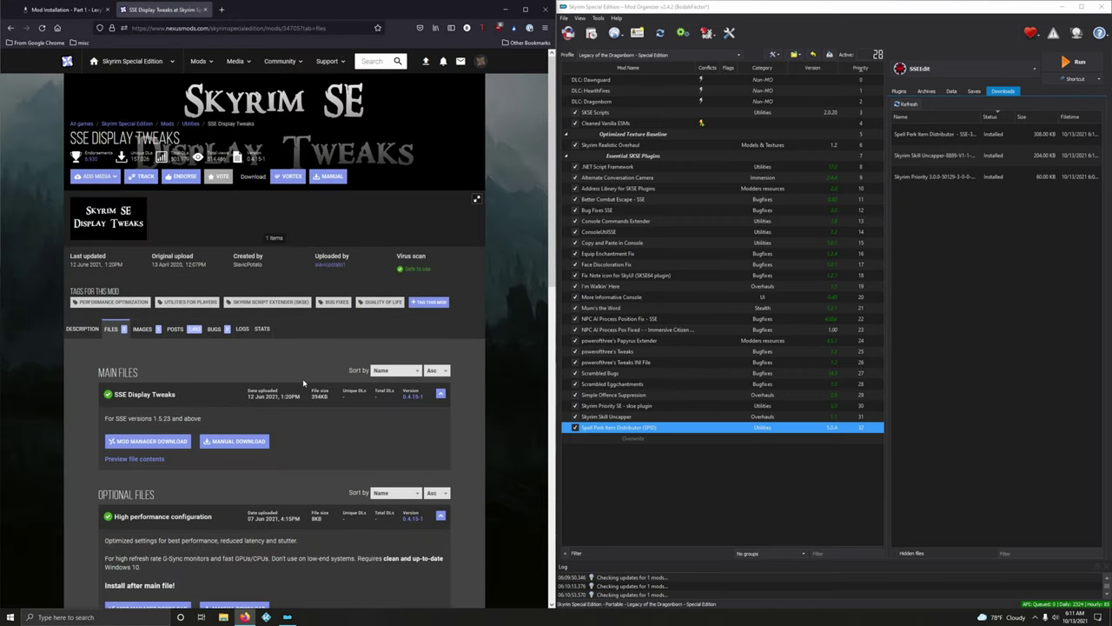
pyautogui.scroll(-2, 301, 391)
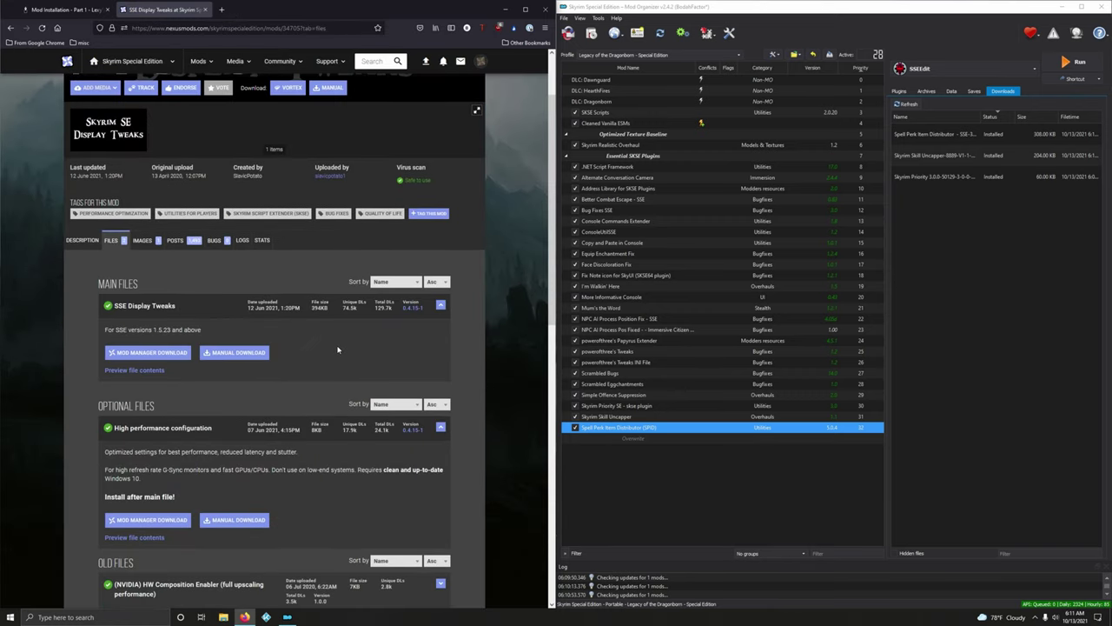
pyautogui.click(158, 354)
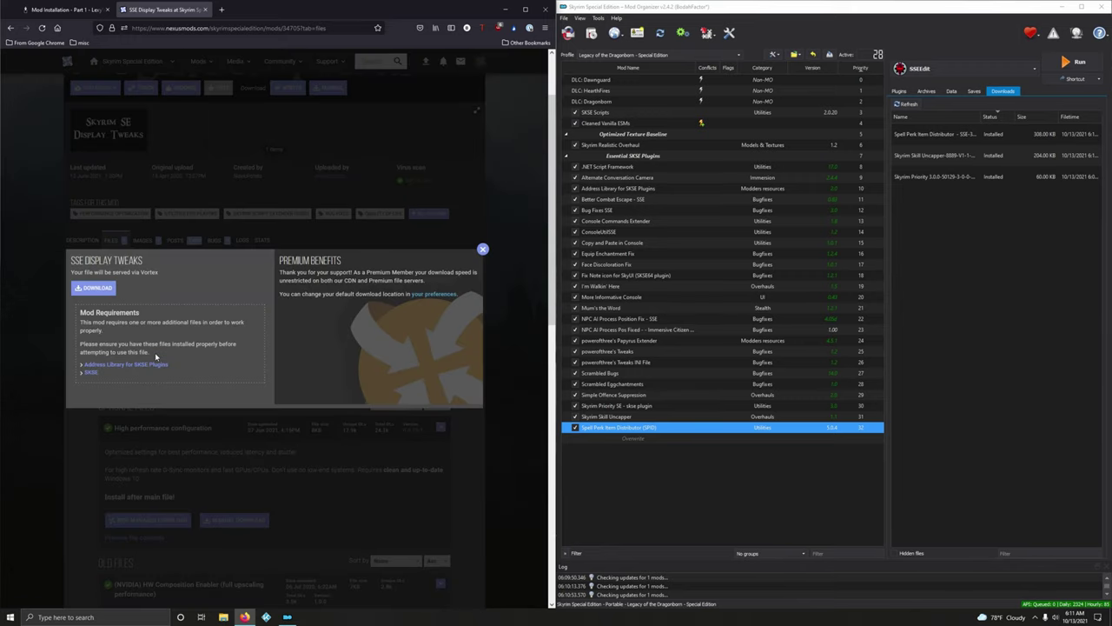
pyautogui.click(484, 251)
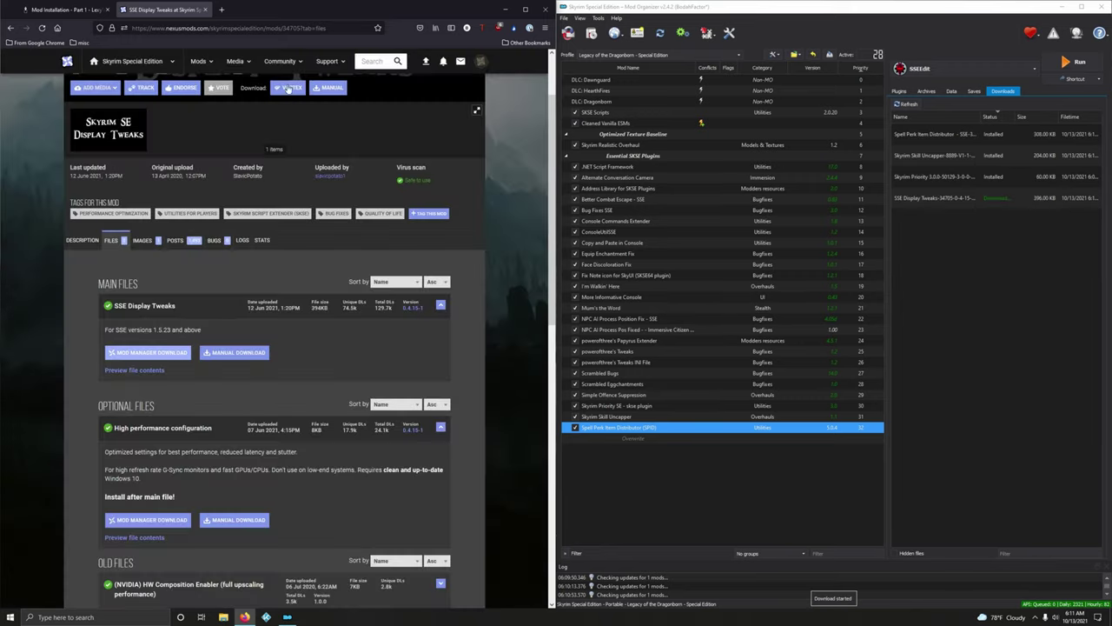
pyautogui.click(205, 9)
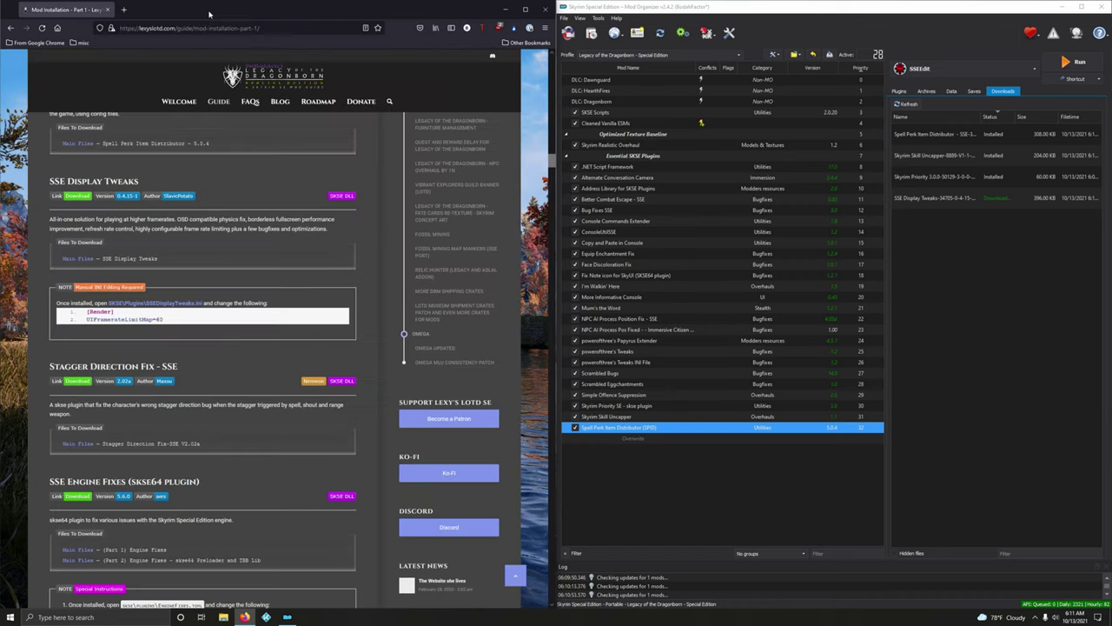
# - Install the downloaded SSE Display Tweaks archive under the suggested name and open SSEDisplayTweaks.ini from its SKSE\Plugins folder
pyautogui.doubleClick(930, 199)
pyautogui.click(883, 318)
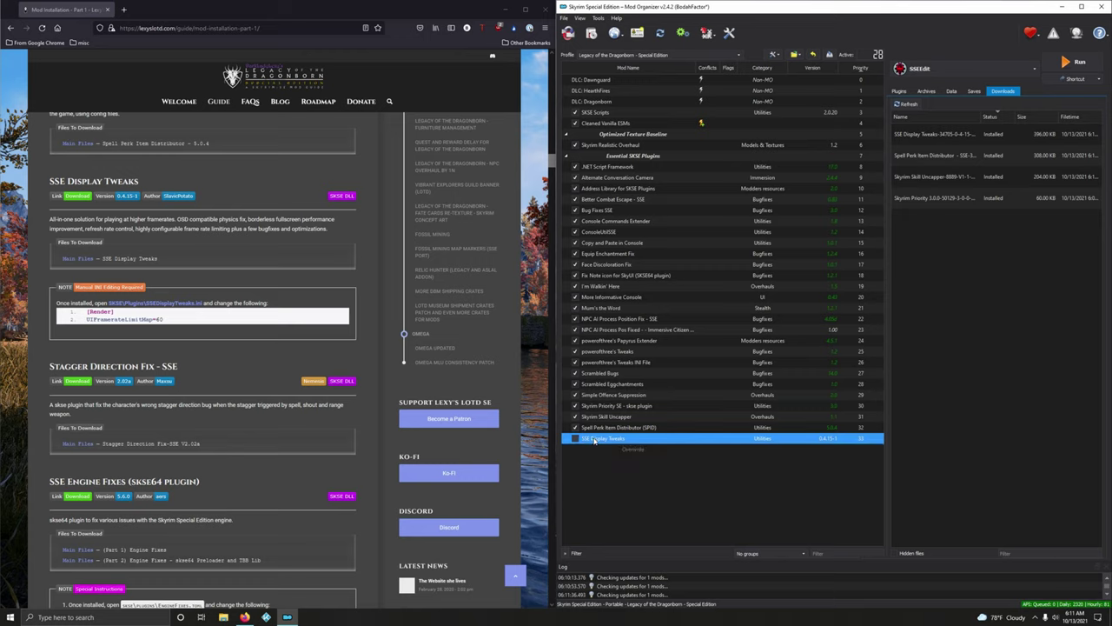
pyautogui.rightClick(596, 439)
pyautogui.click(622, 595)
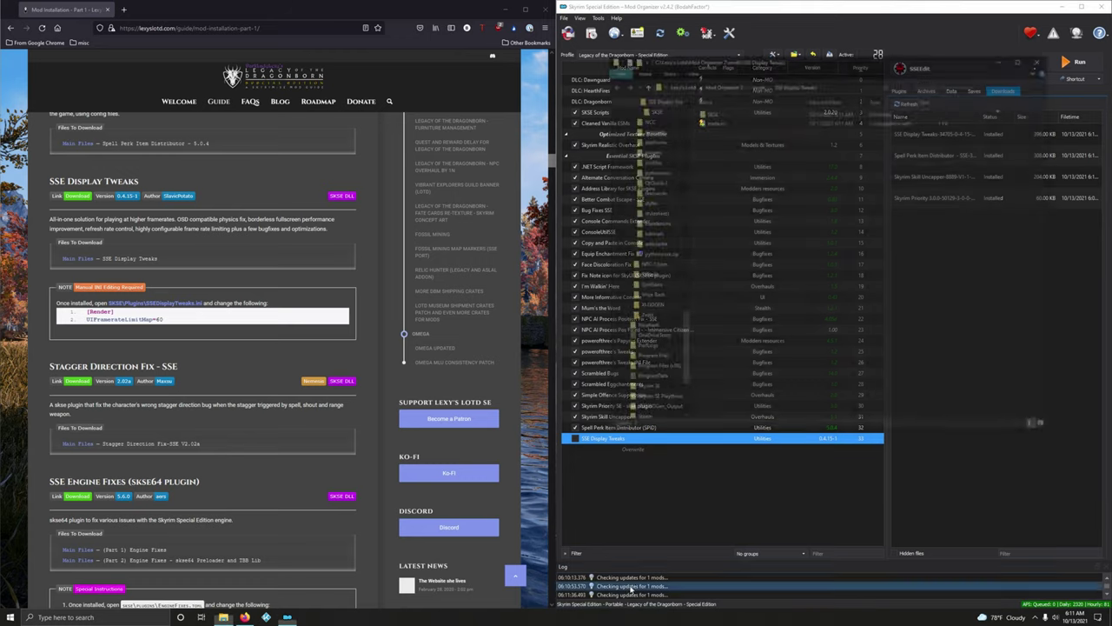
pyautogui.doubleClick(715, 112)
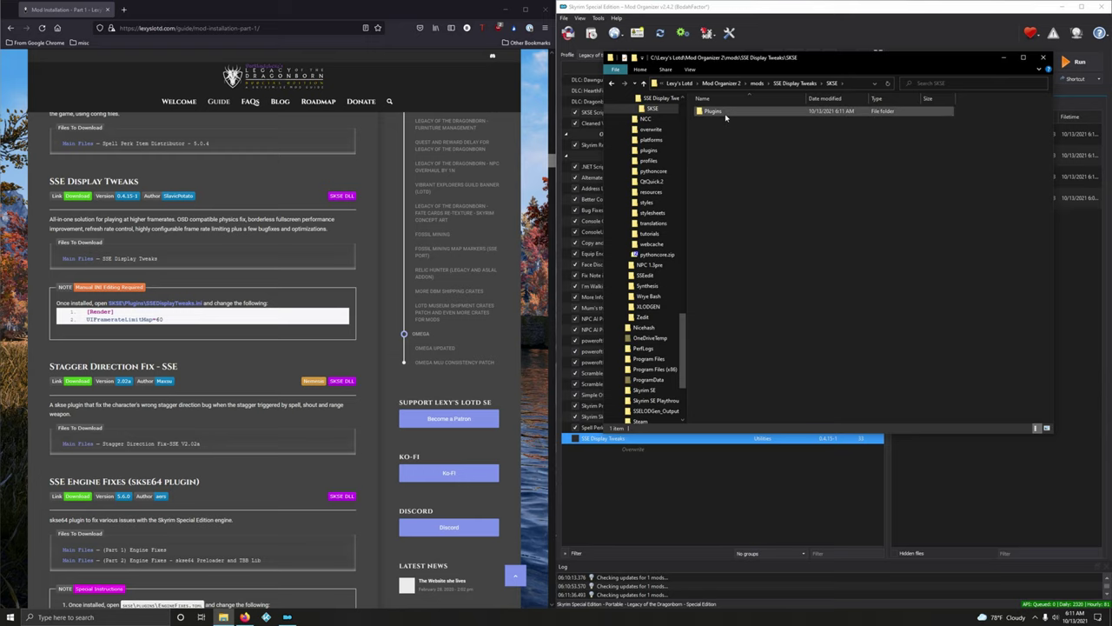
pyautogui.doubleClick(715, 113)
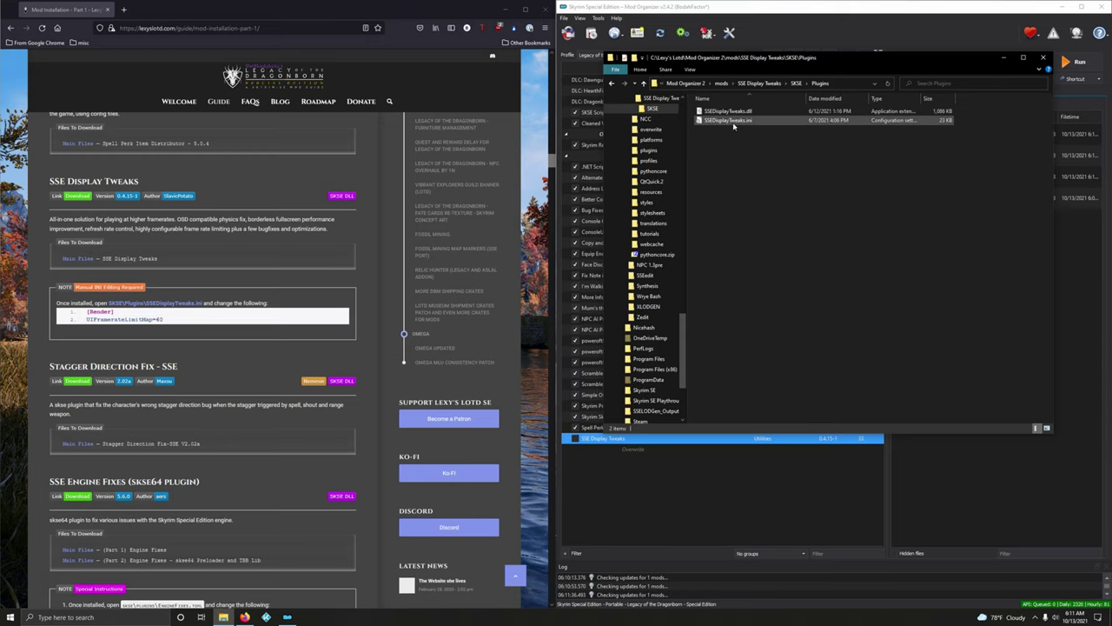
pyautogui.doubleClick(729, 120)
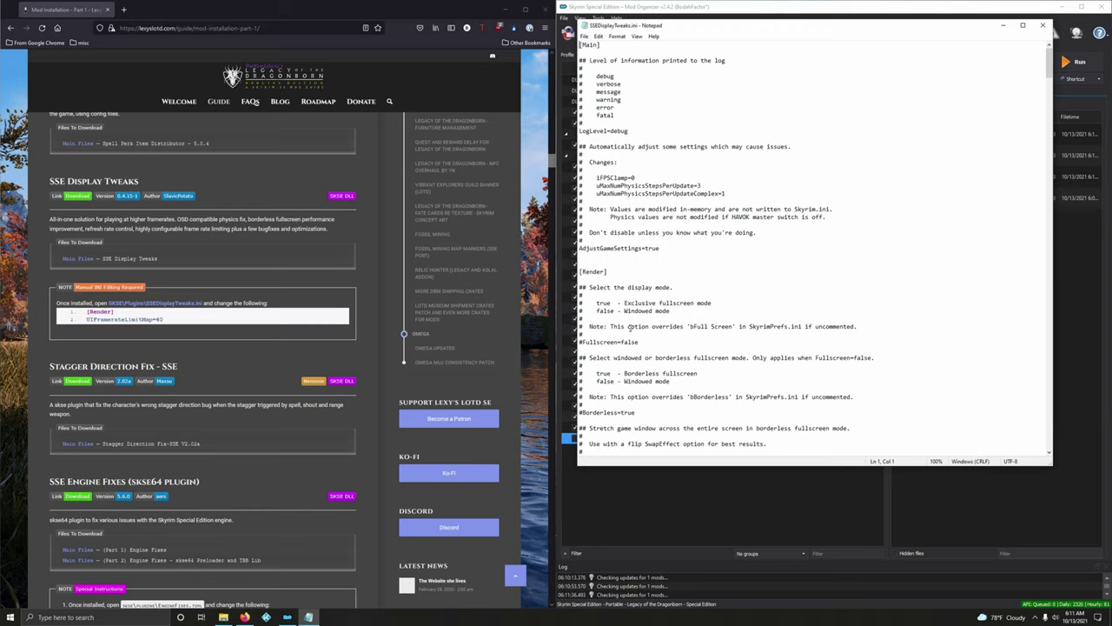
# - Search SSEDisplayTweaks.ini for "uiframe" to locate the UI framerate limit settings
pyautogui.scroll(-8, 626, 373)
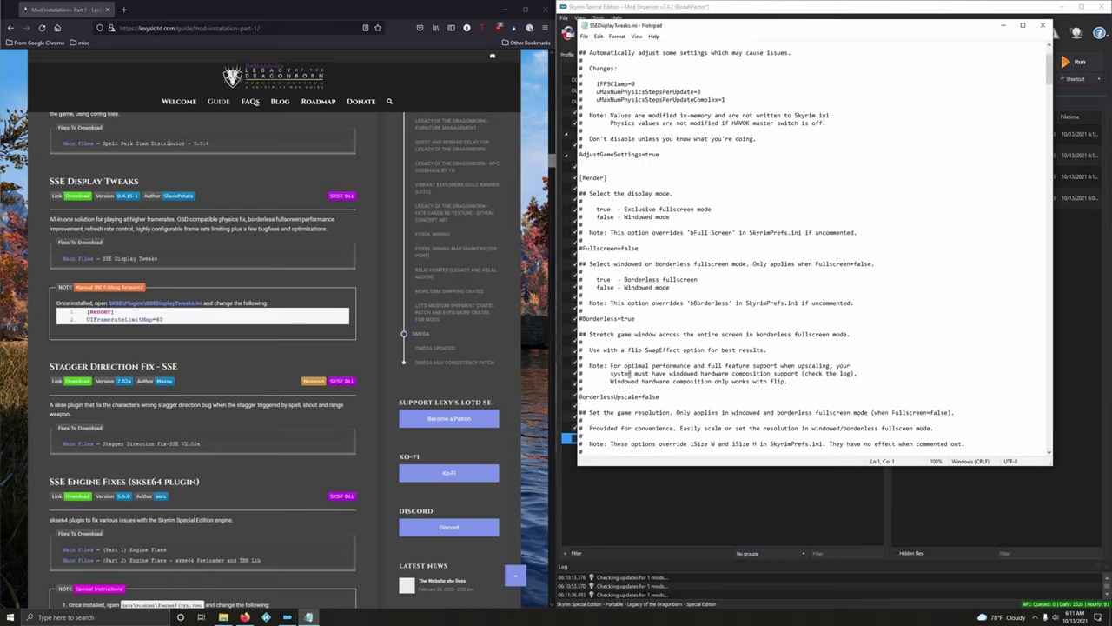
pyautogui.scroll(-2, 630, 372)
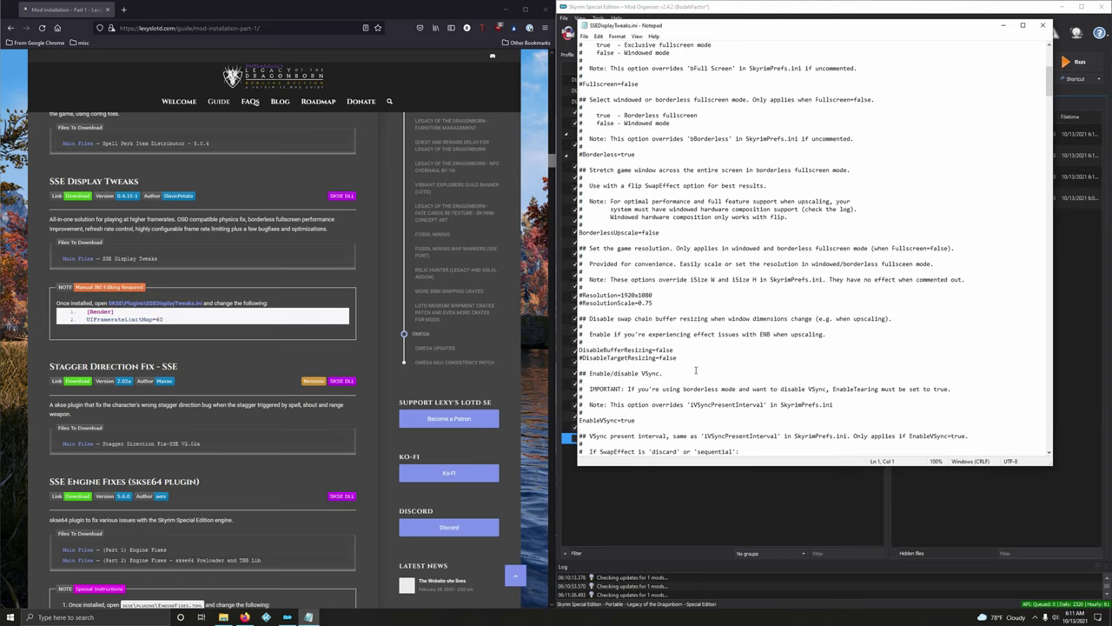
pyautogui.scroll(-5, 696, 371)
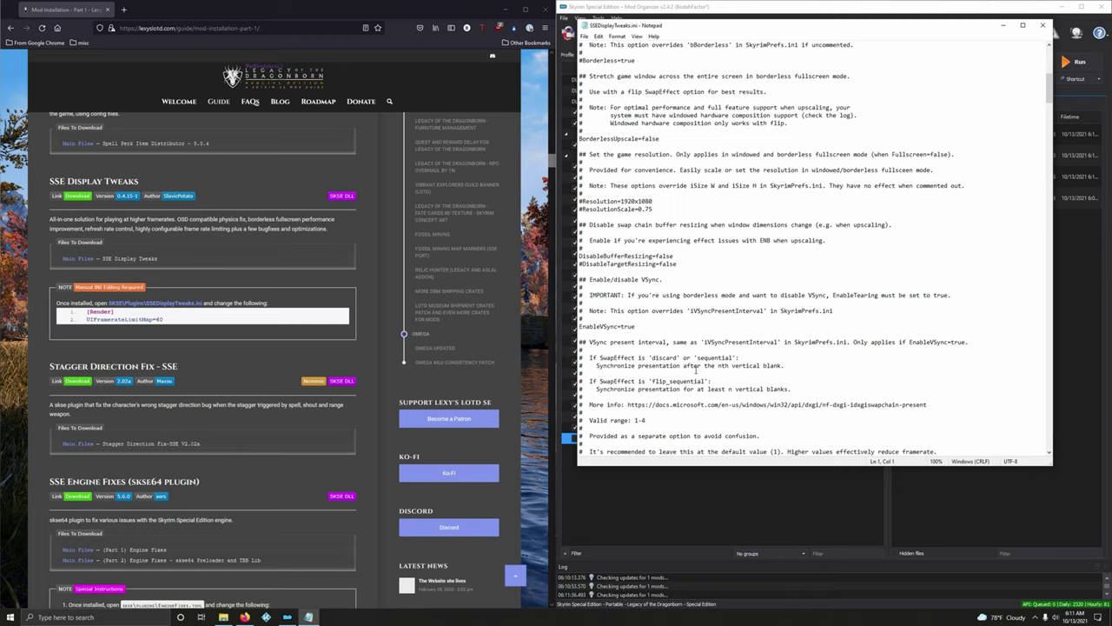
pyautogui.scroll(-2, 696, 371)
pyautogui.scroll(-5, 696, 371)
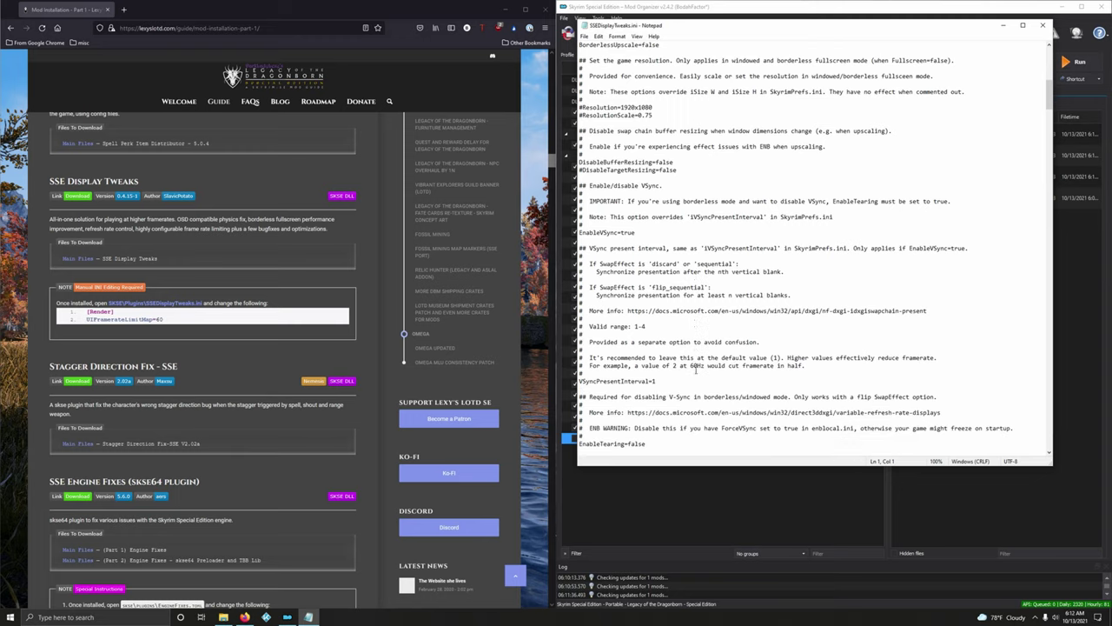
pyautogui.scroll(-8, 696, 371)
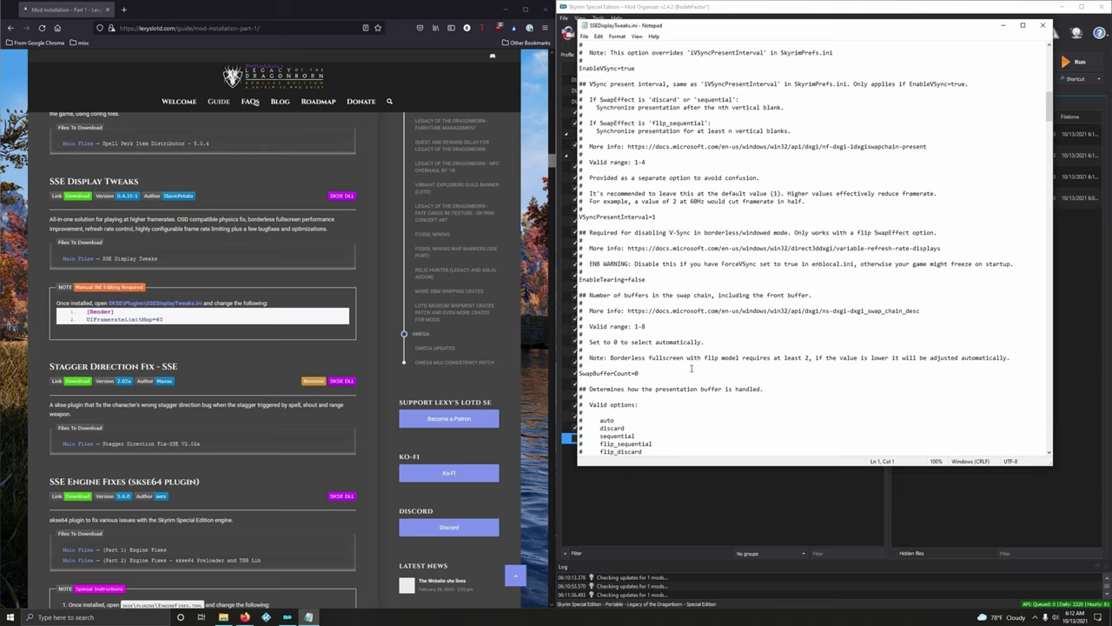
pyautogui.scroll(-9, 692, 368)
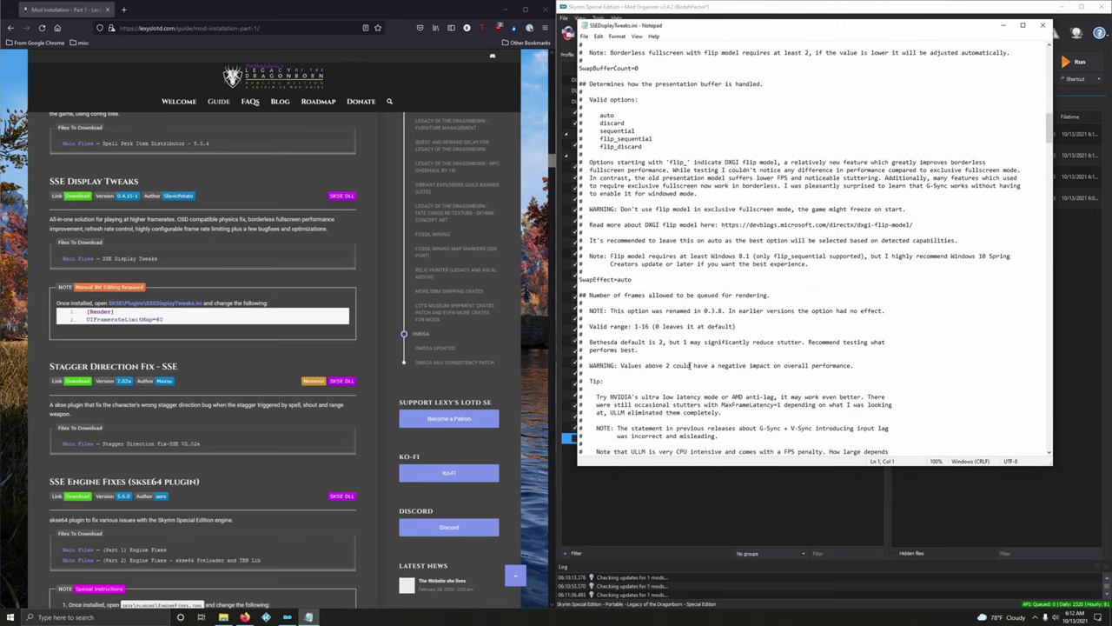
pyautogui.scroll(6, 773, 350)
pyautogui.scroll(11, 774, 350)
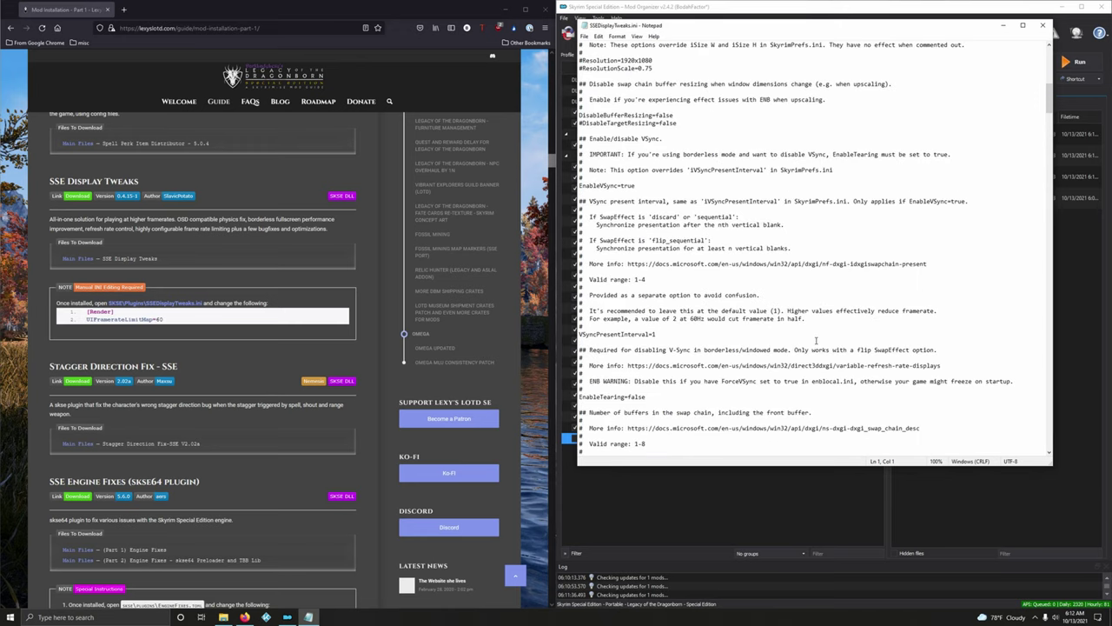
pyautogui.hotkey('ctrl', 'f')
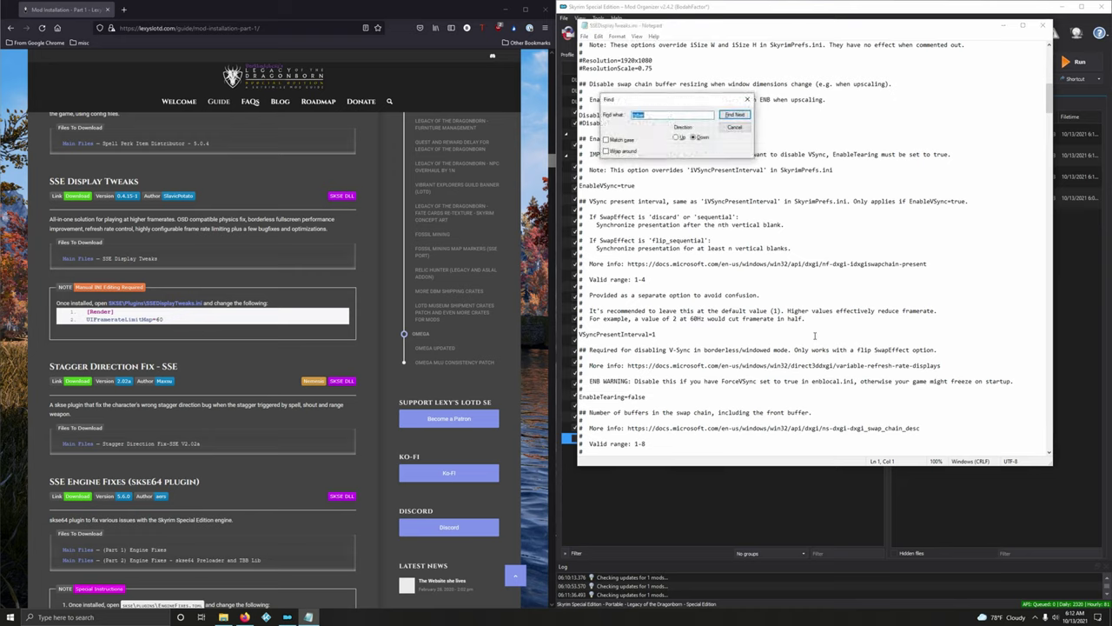
pyautogui.write('ui')
pyautogui.write('Frame')
pyautogui.click(730, 114)
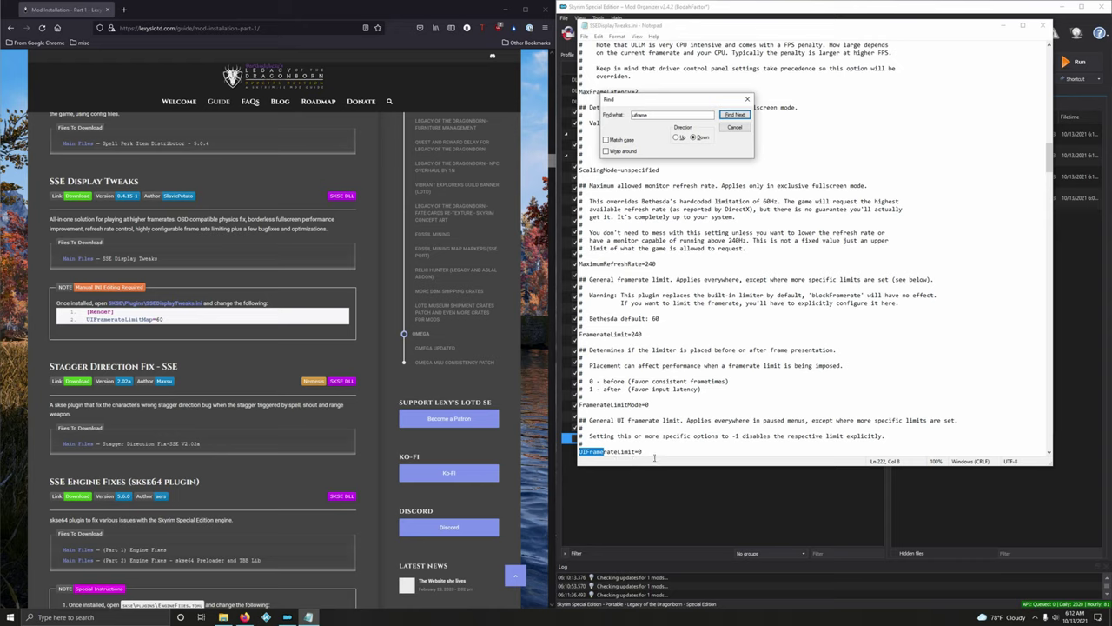
# - Set UIFramerateLimitMap to 60 in SSEDisplayTweaks.ini and close the search dialog
pyautogui.scroll(-4, 661, 453)
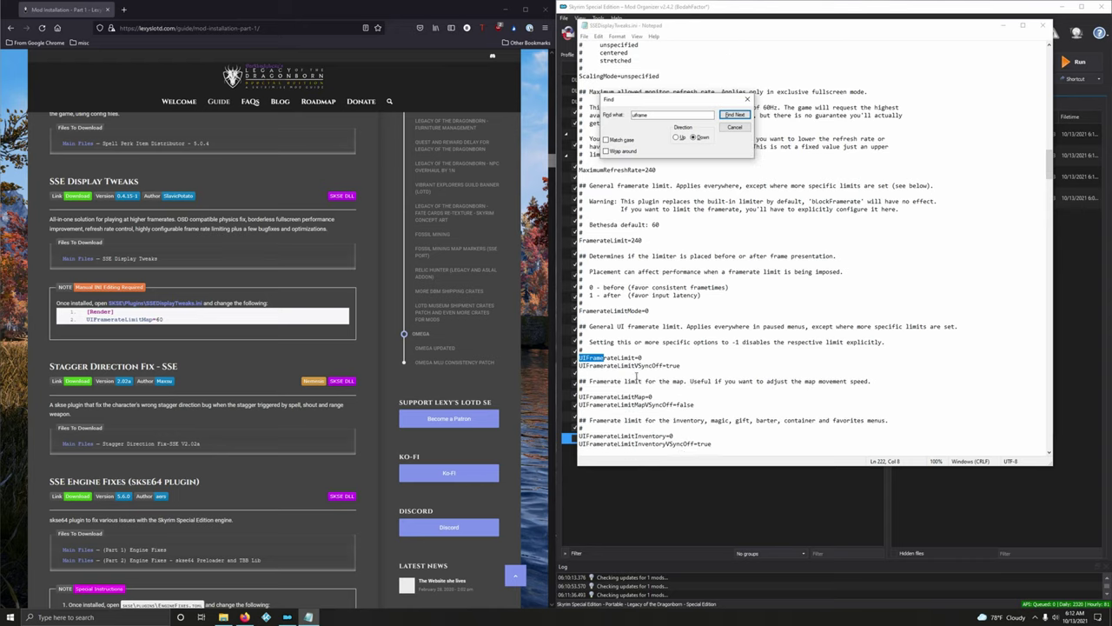
pyautogui.click(651, 399)
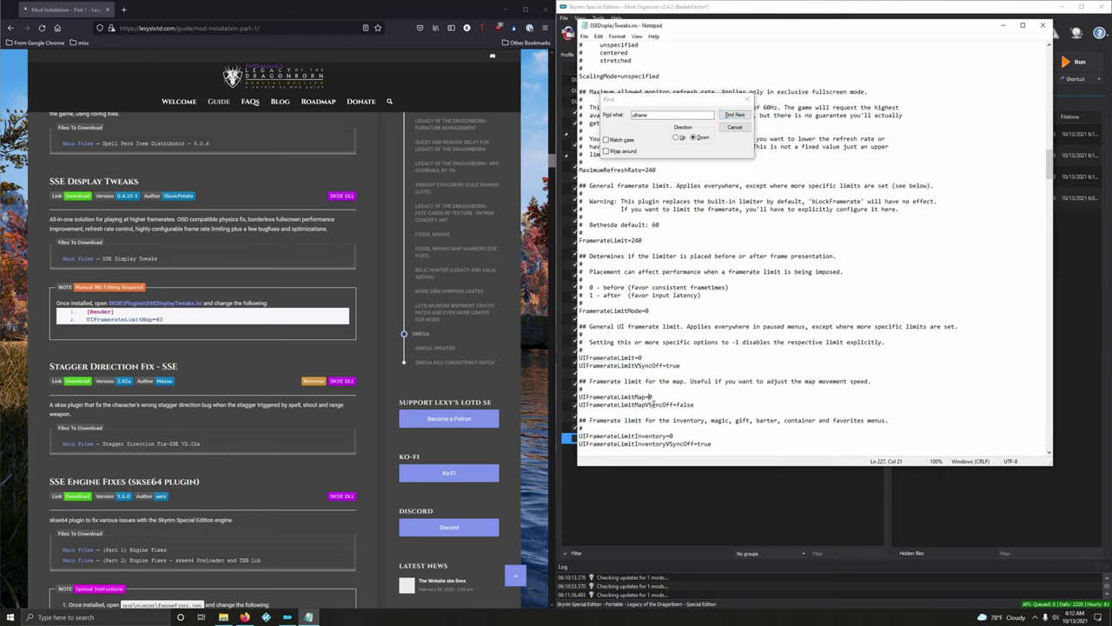
pyautogui.write('6')
pyautogui.click(752, 99)
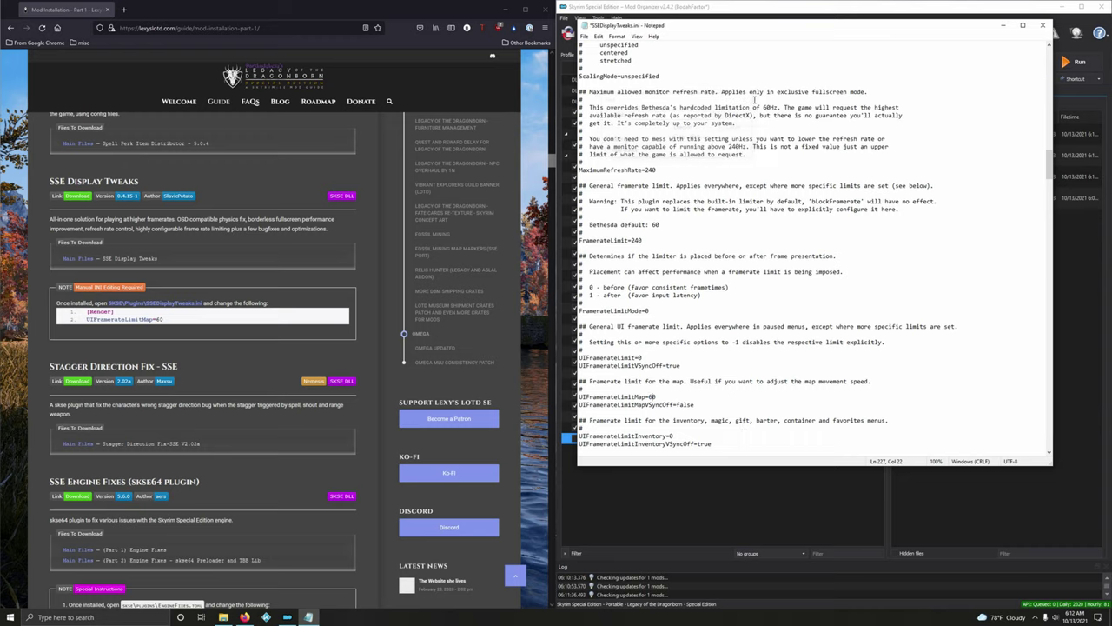
pyautogui.click(585, 39)
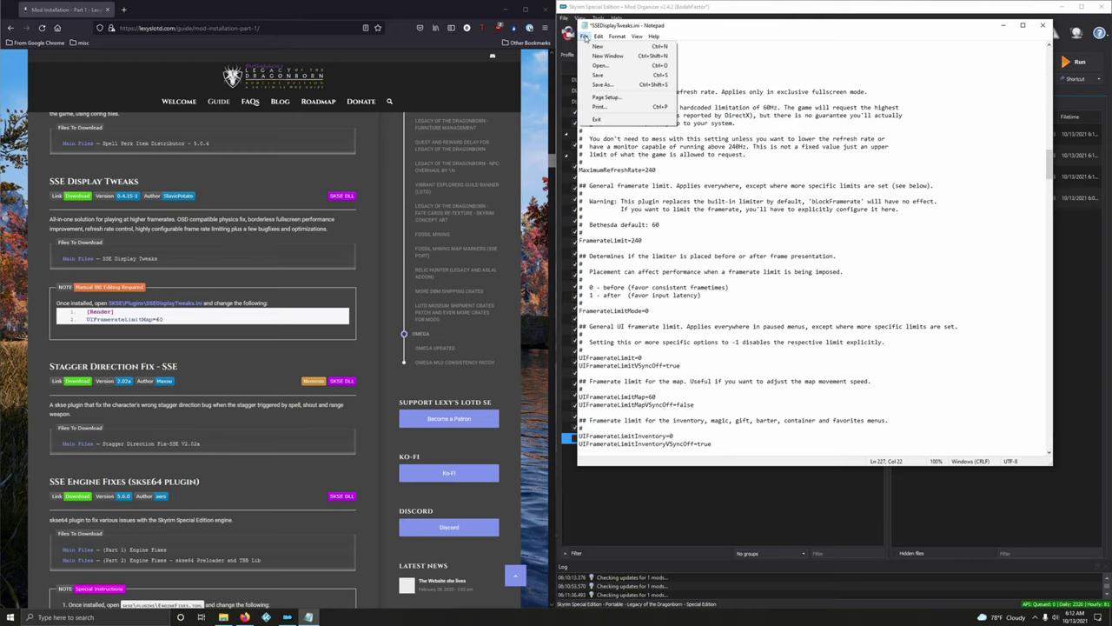
pyautogui.click(608, 85)
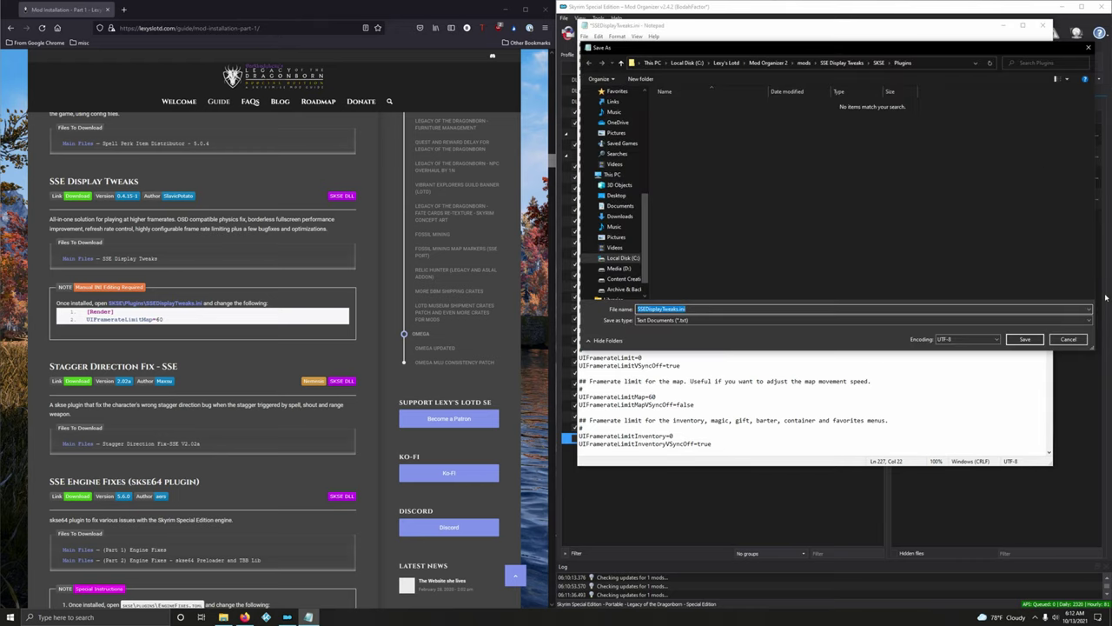
pyautogui.click(1067, 339)
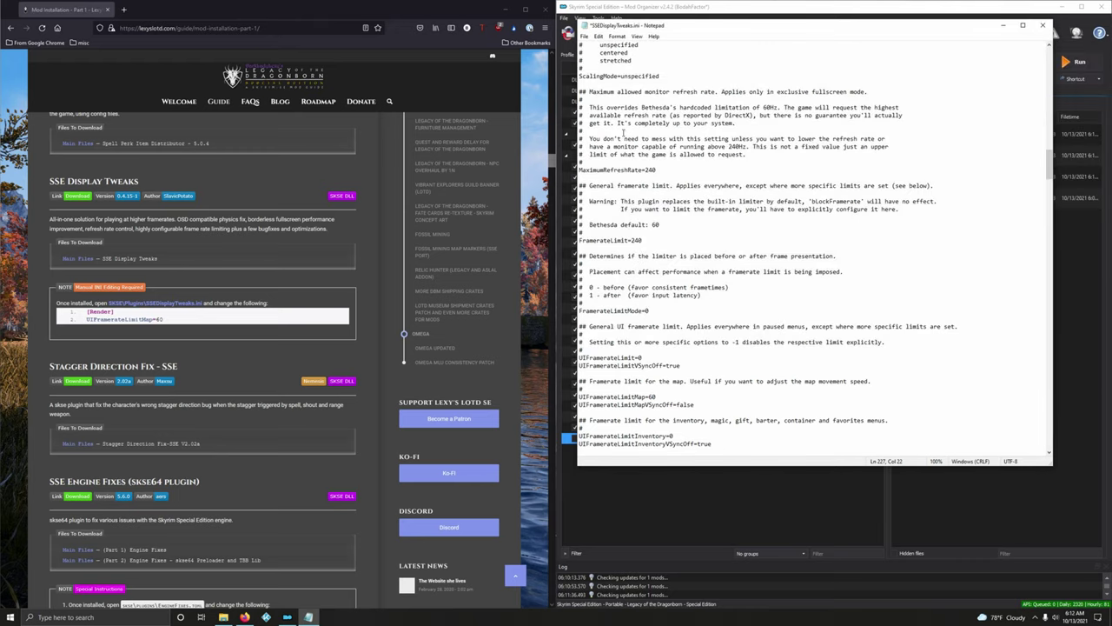
# - Save and close SSEDisplayTweaks.ini and its folder window, and enable the SSE Display Tweaks mod
pyautogui.click(585, 37)
pyautogui.click(591, 77)
pyautogui.click(1043, 24)
pyautogui.click(1042, 58)
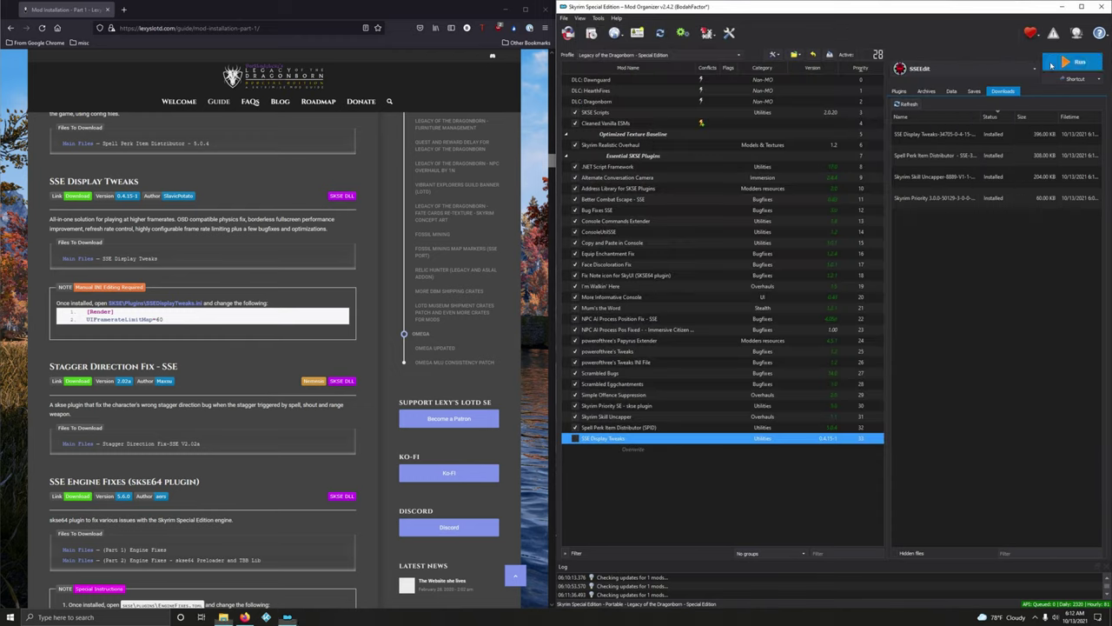
pyautogui.click(575, 439)
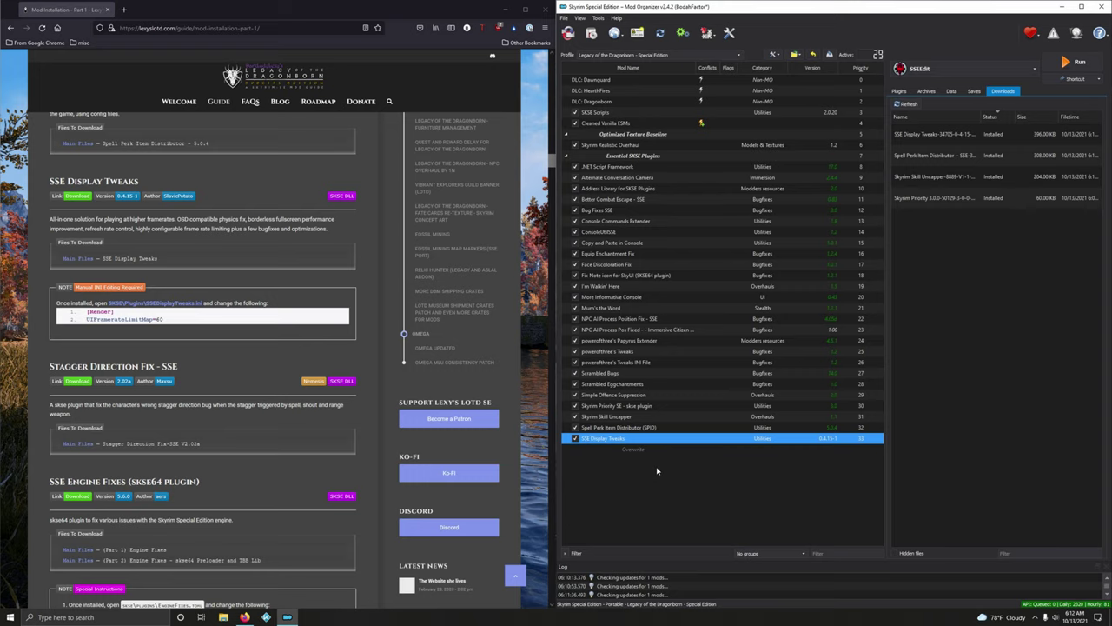
# - Download the Stagger Direction Fix-SSE V2.02a main file from its Nexus page to the mod manager
pyautogui.scroll(-5, 335, 447)
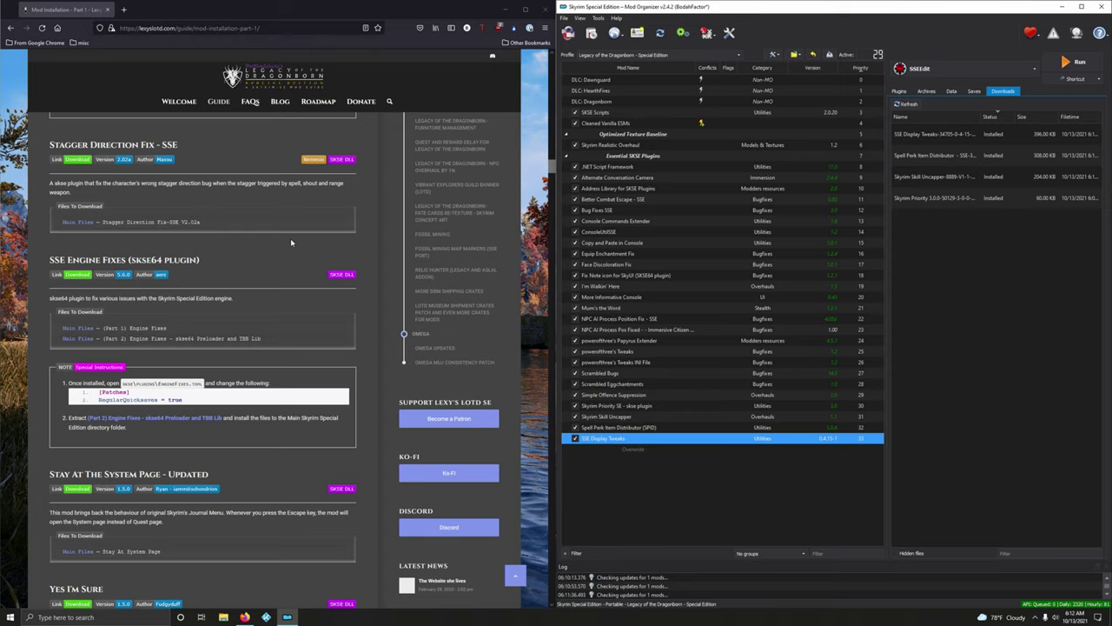
pyautogui.click(152, 221)
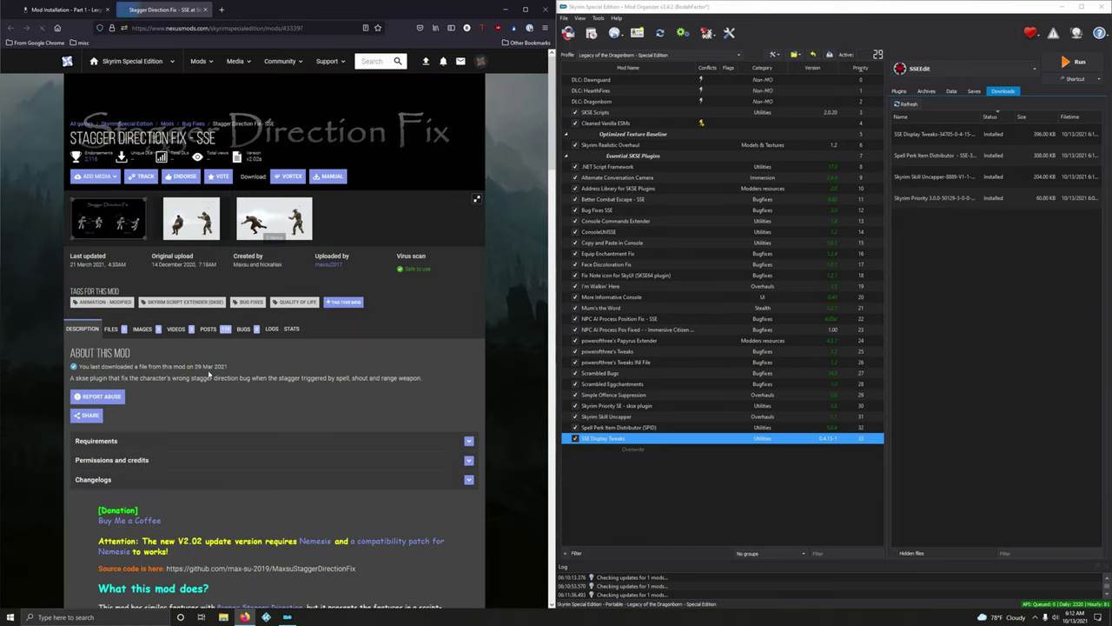
pyautogui.click(112, 329)
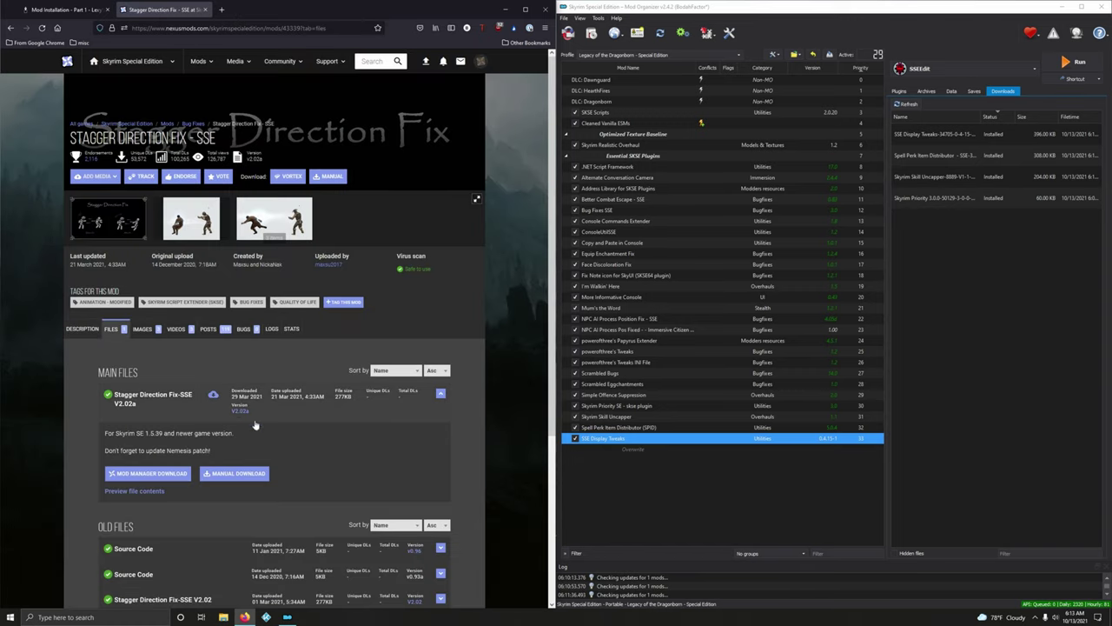
pyautogui.click(149, 474)
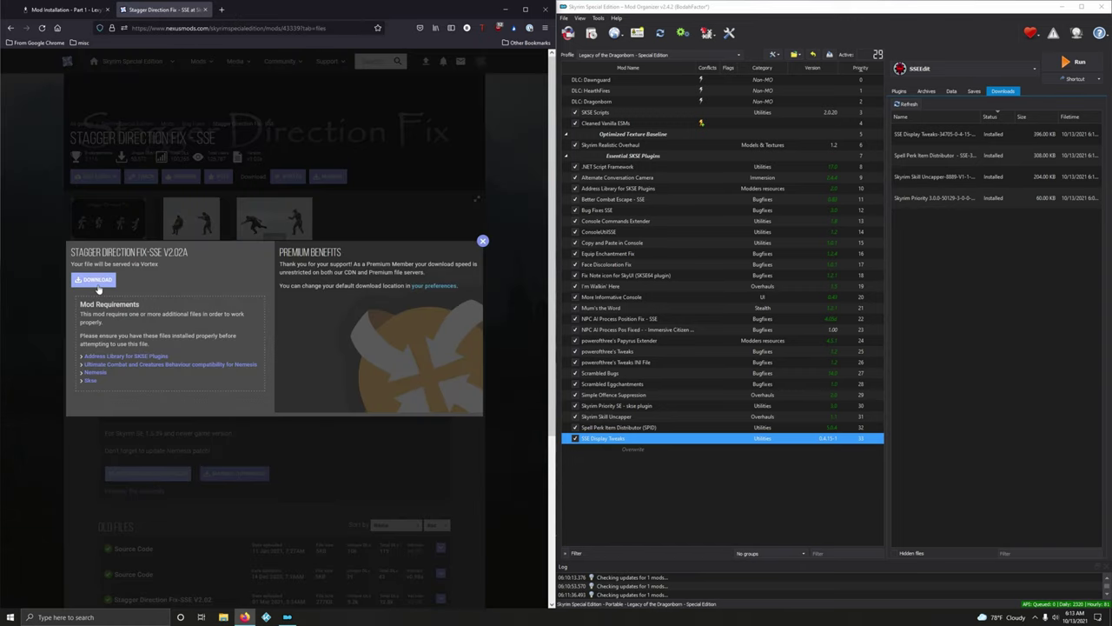
pyautogui.click(112, 281)
pyautogui.click(483, 241)
# - View the preview images of Stagger Direction Fix on its Nexus page and close the gallery
pyautogui.click(193, 222)
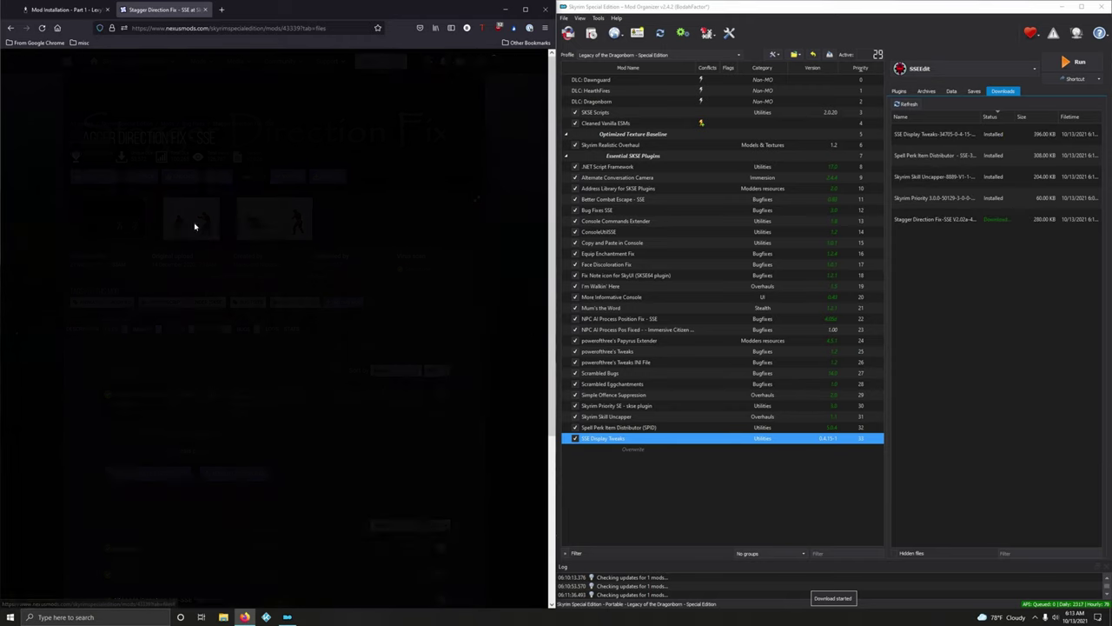
pyautogui.click(531, 334)
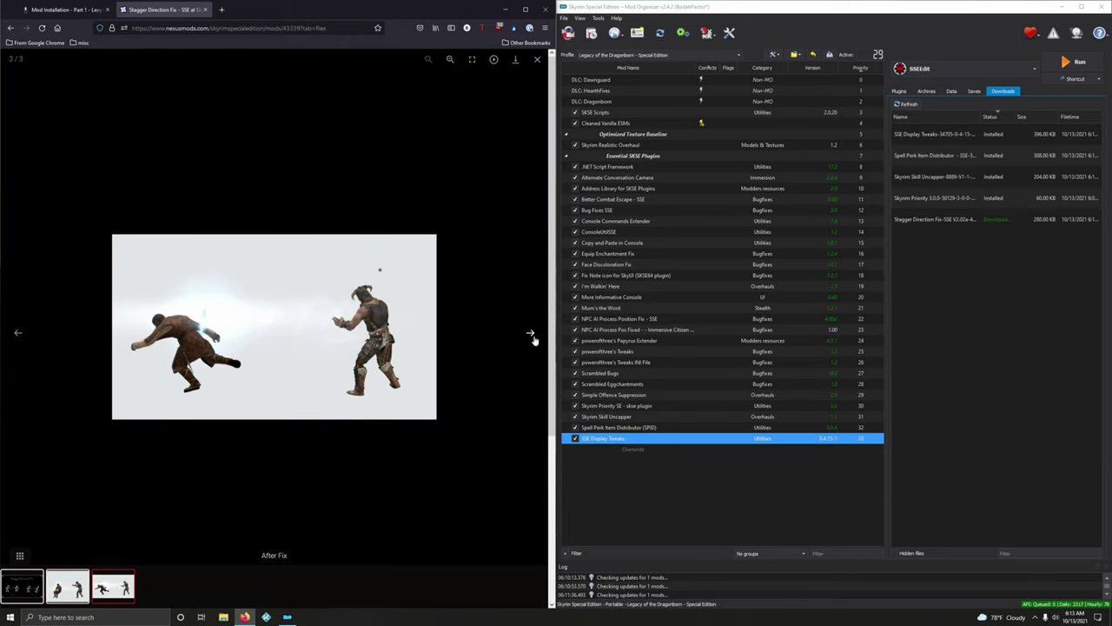
pyautogui.click(537, 59)
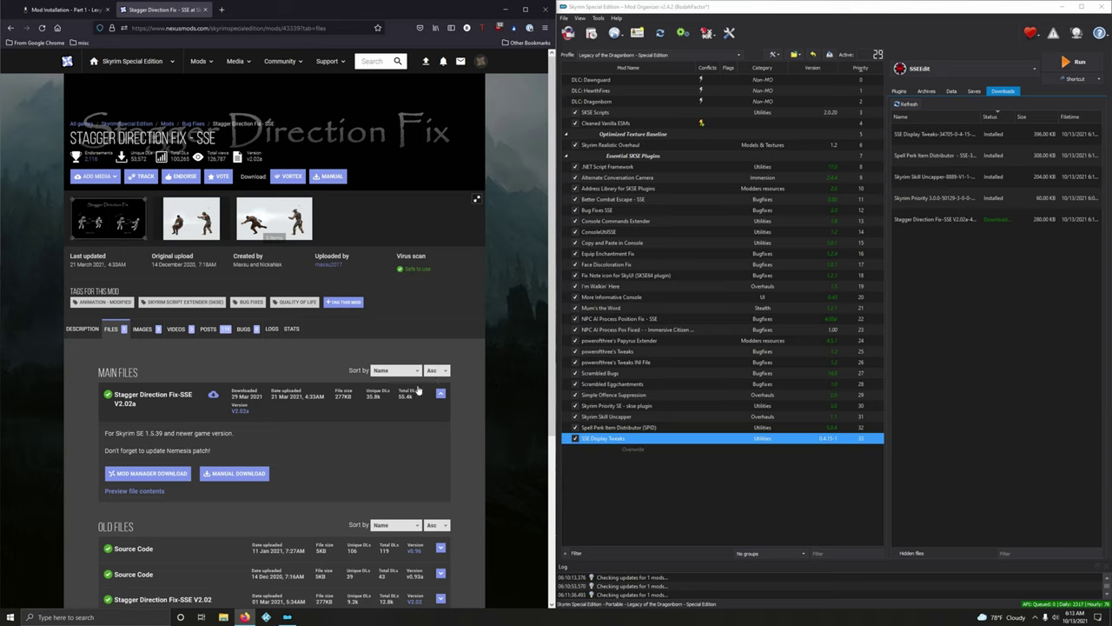
# - Install the downloaded Stagger Direction Fix archive under the suggested name, with the mod enabled, and close its Nexus page
pyautogui.scroll(-3, 407, 382)
pyautogui.doubleClick(941, 220)
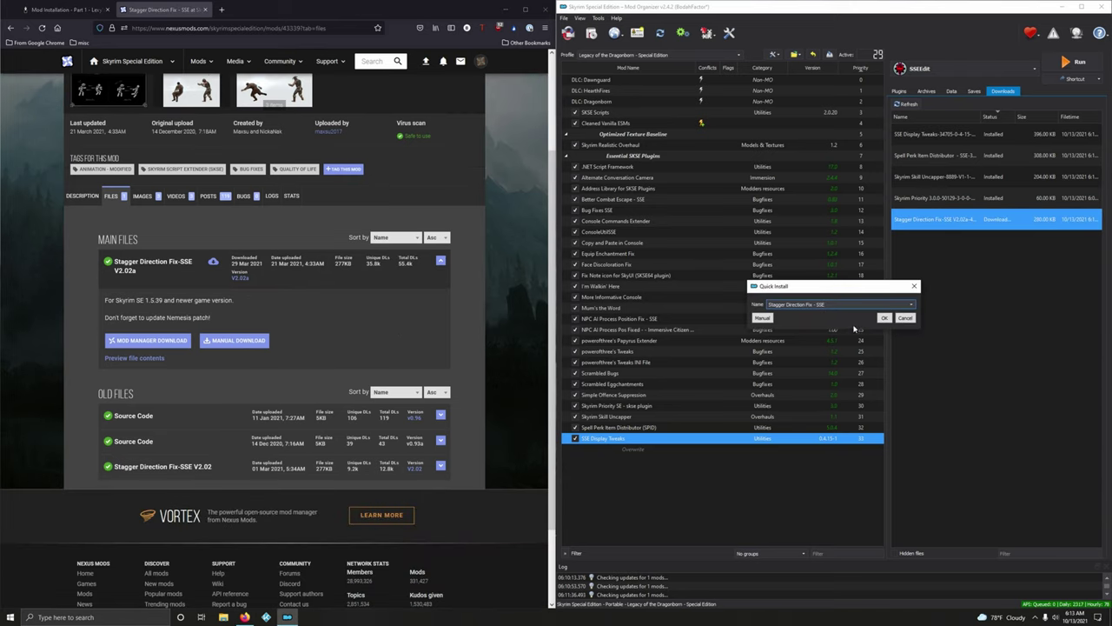
pyautogui.click(885, 318)
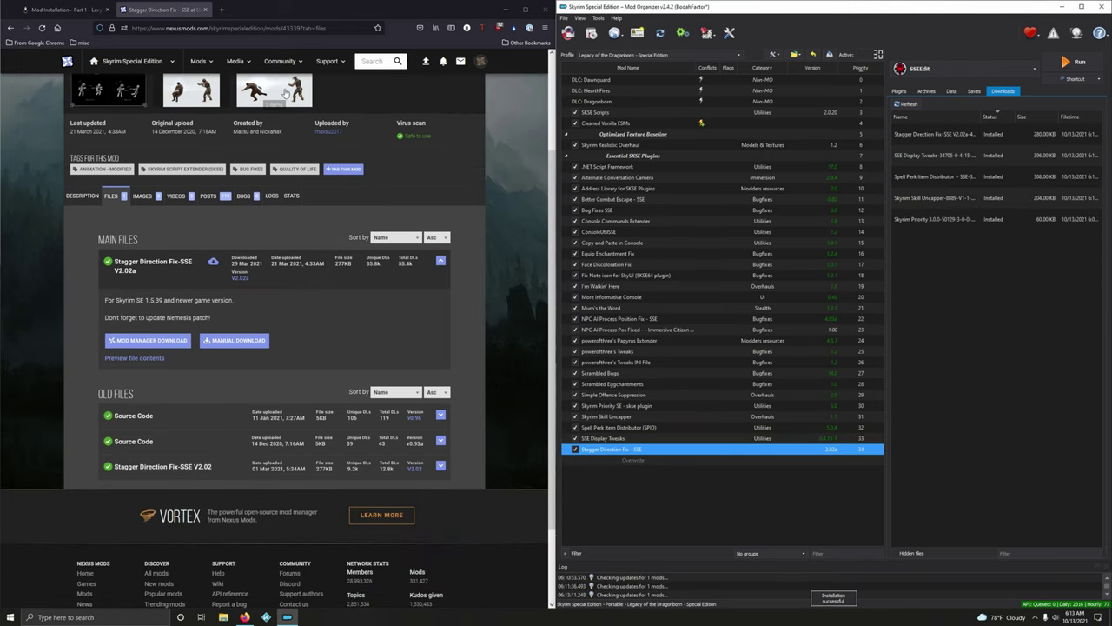
pyautogui.click(205, 10)
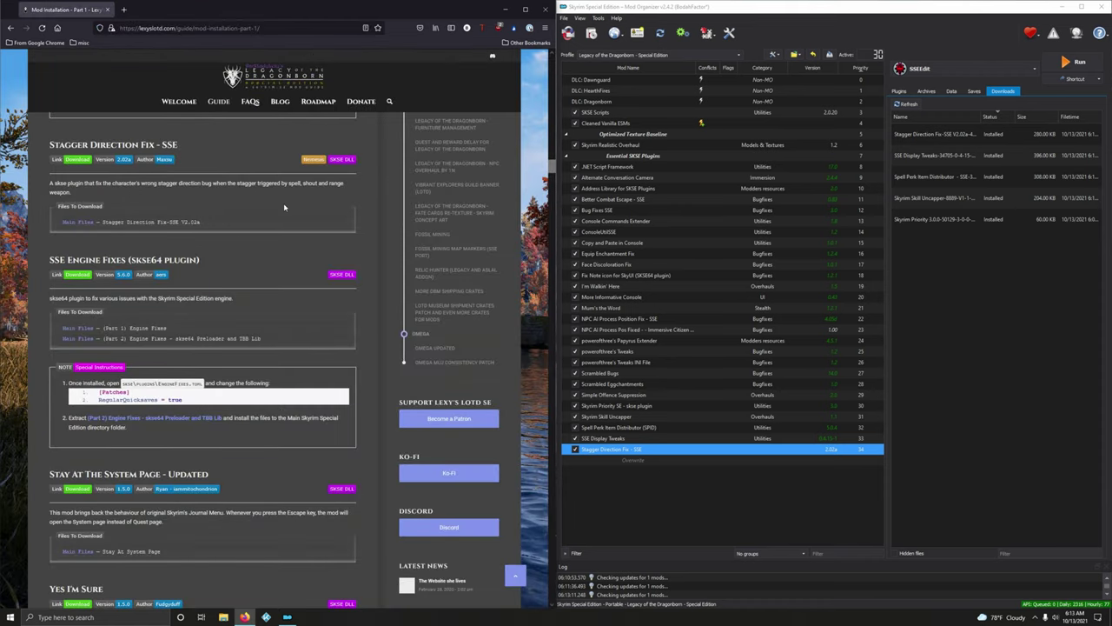
# - Download the (Part 1) Engine Fixes main file from the SSE Engine Fixes Nexus page to the mod manager
pyautogui.scroll(-2, 279, 215)
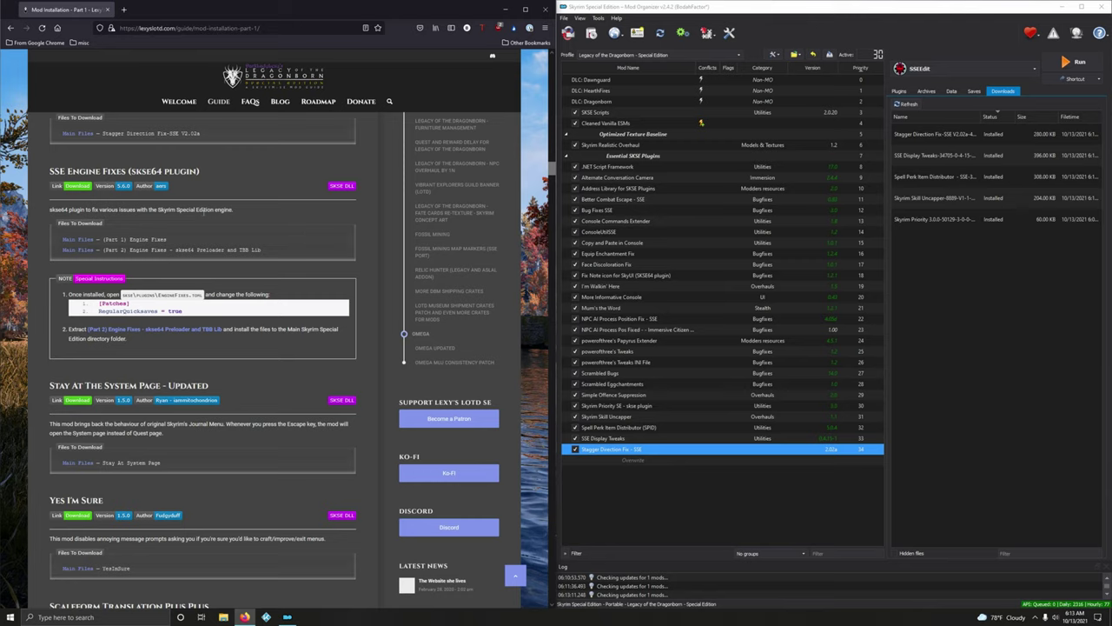
pyautogui.click(78, 186)
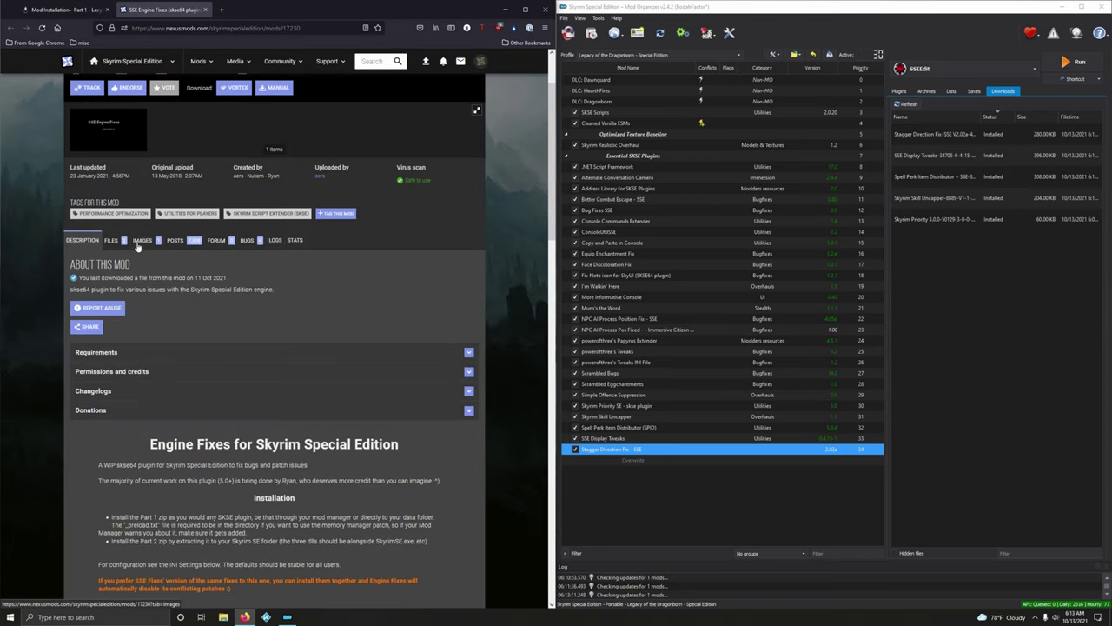
pyautogui.scroll(-2, 390, 246)
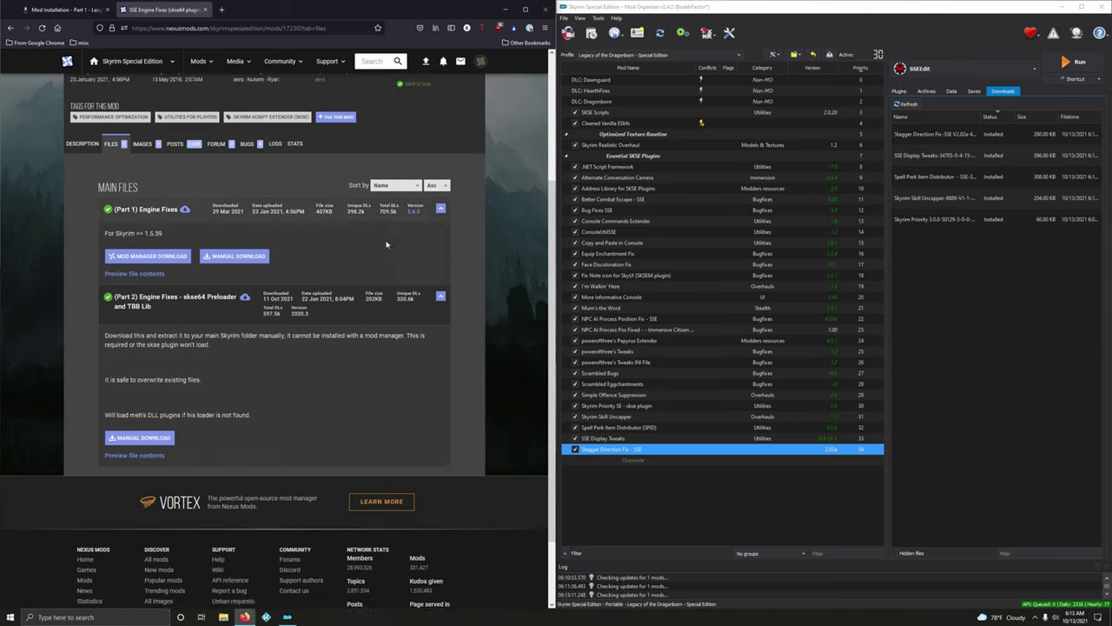
pyautogui.click(155, 242)
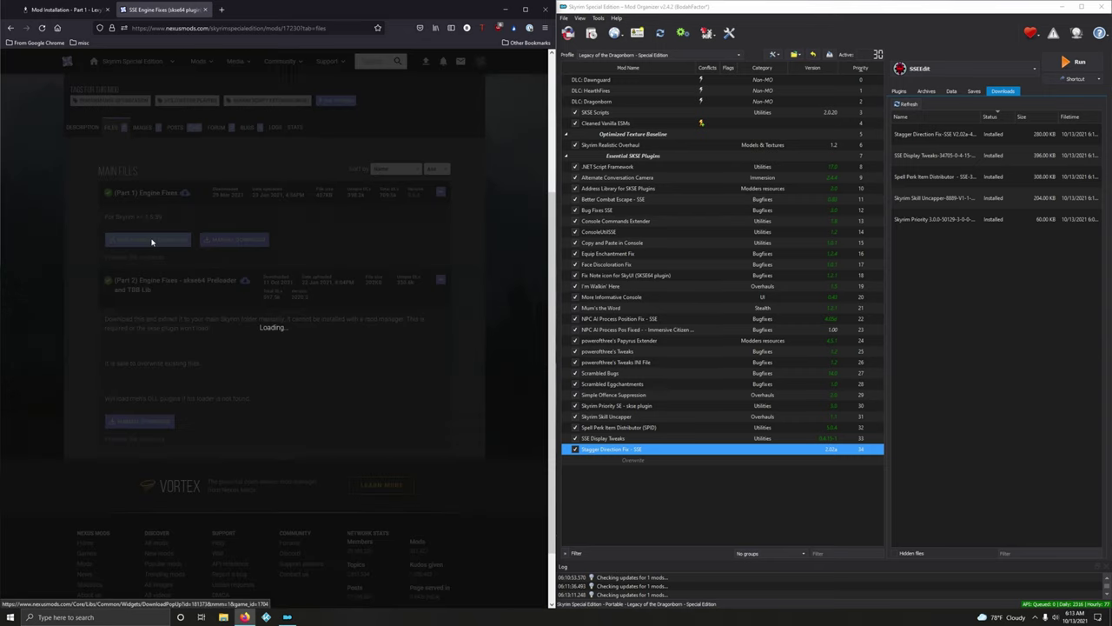
pyautogui.click(483, 211)
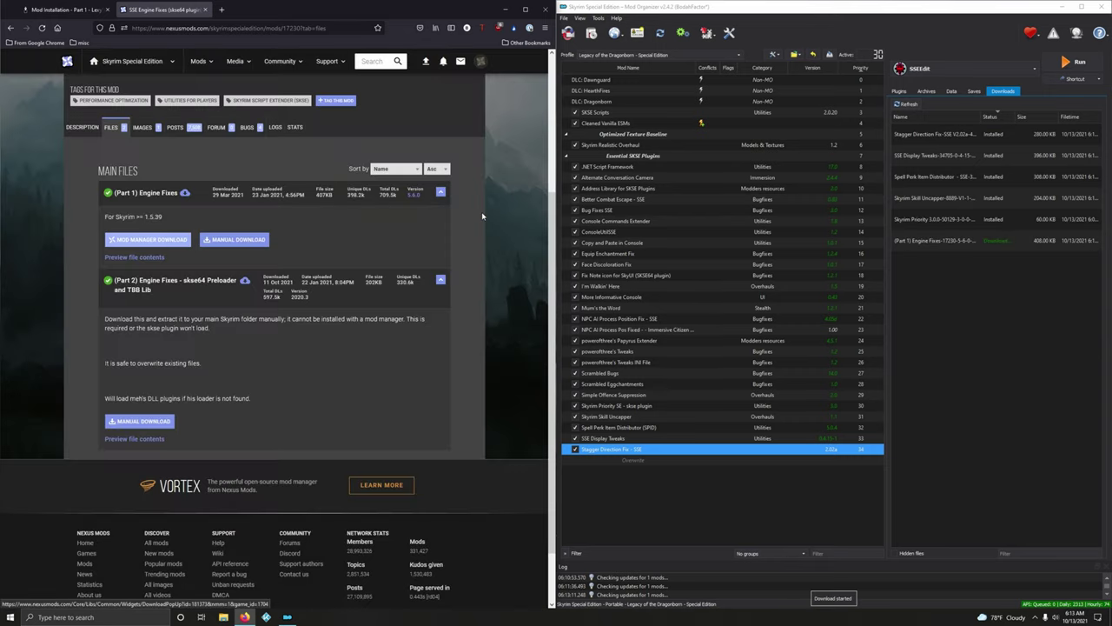
# - Install the downloaded (Part 1) Engine Fixes archive under the suggested name and enable the mod
pyautogui.doubleClick(916, 249)
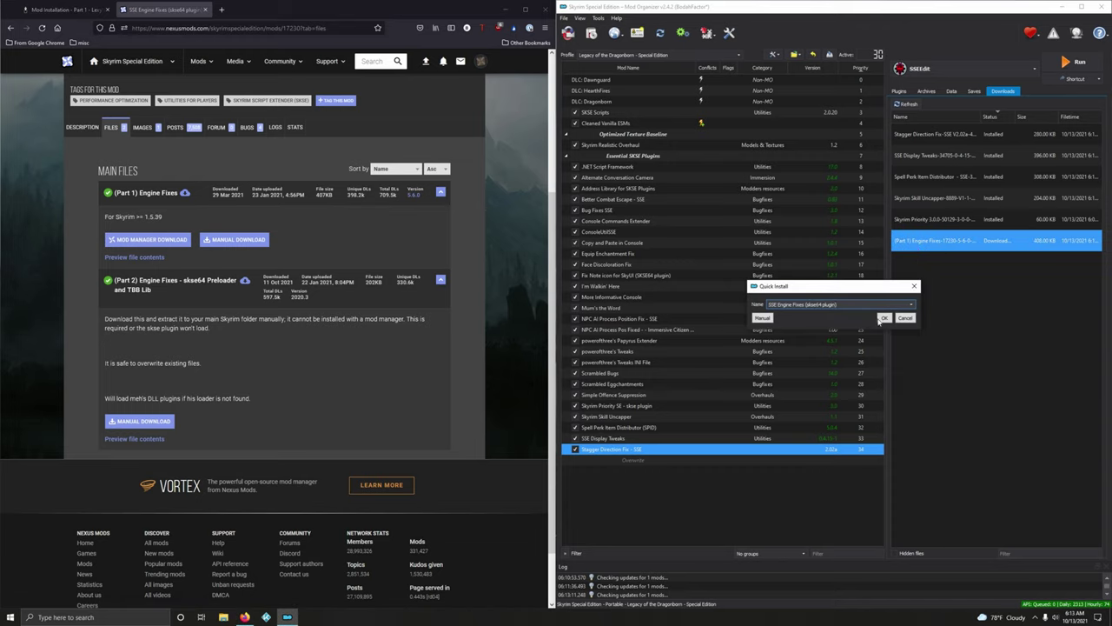
pyautogui.click(882, 324)
pyautogui.click(574, 460)
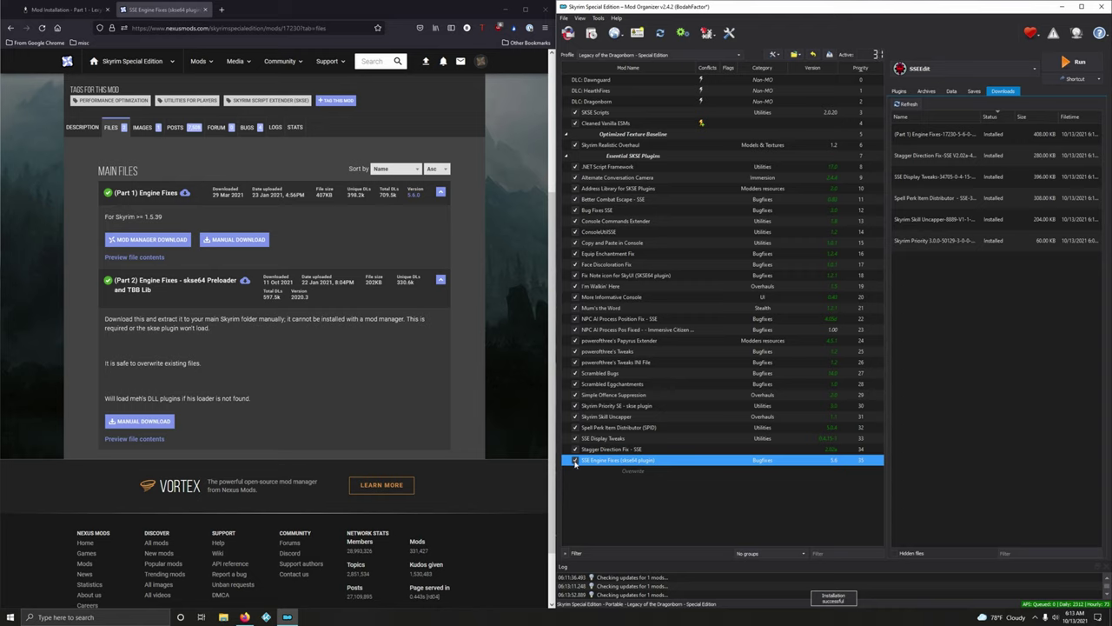
# - Download (Part 2) Engine Fixes - skse64 Preloader and TBB Lib manually and close its Nexus page
pyautogui.click(152, 424)
pyautogui.click(151, 423)
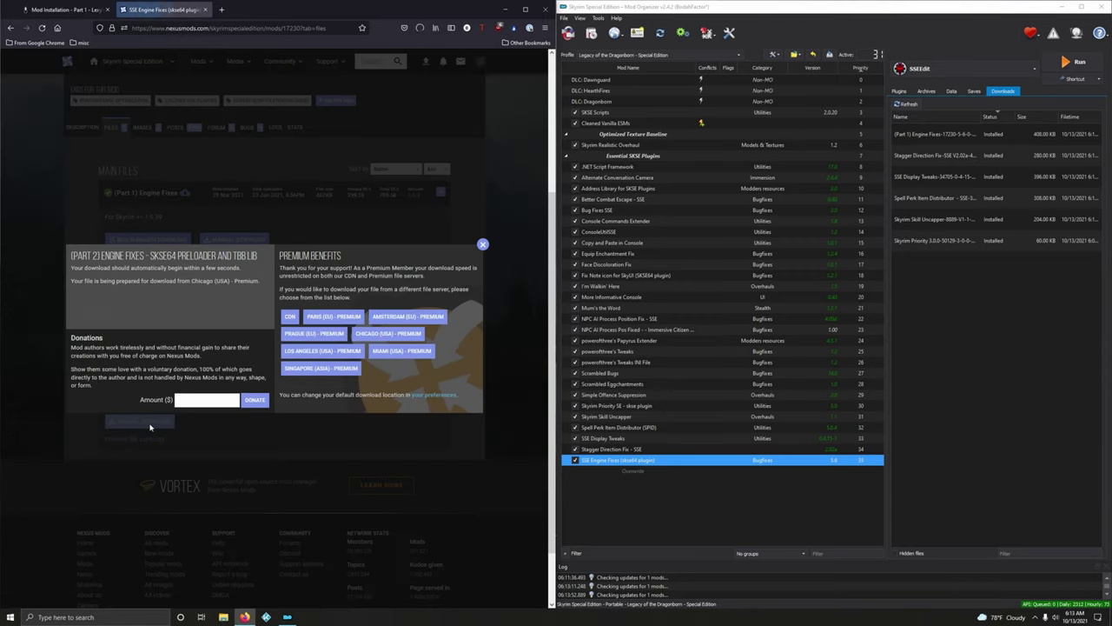
pyautogui.click(485, 246)
pyautogui.click(206, 10)
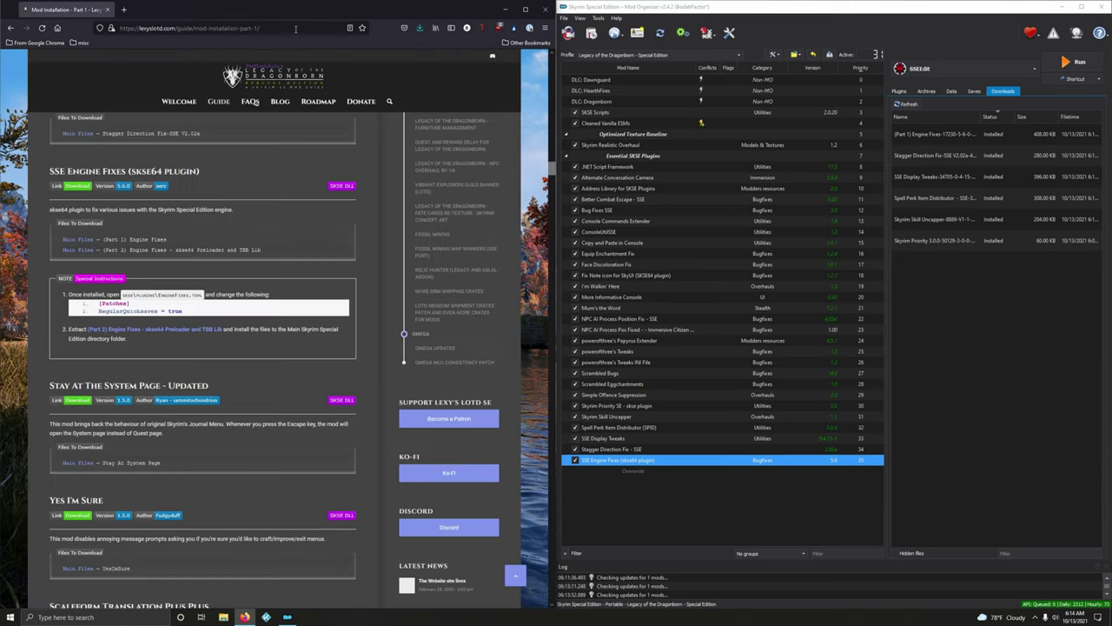
# - Show the downloaded Part 2 archive in its folder and open the Steam steamapps\common folder beside it
pyautogui.click(421, 29)
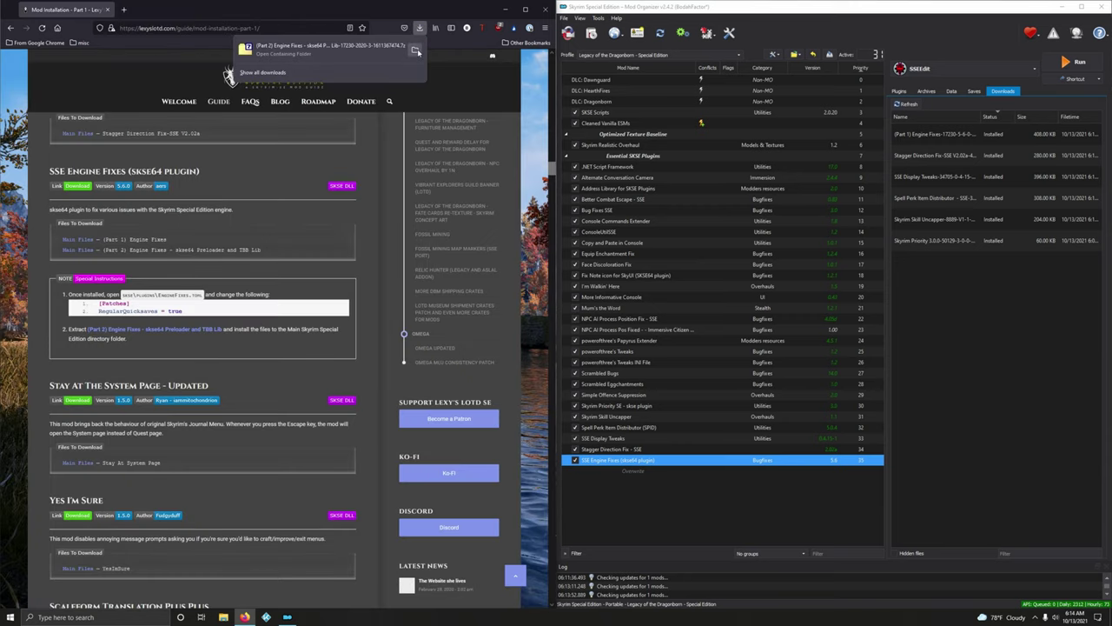
pyautogui.click(417, 50)
pyautogui.moveTo(883, 61); pyautogui.dragTo(353, 36)
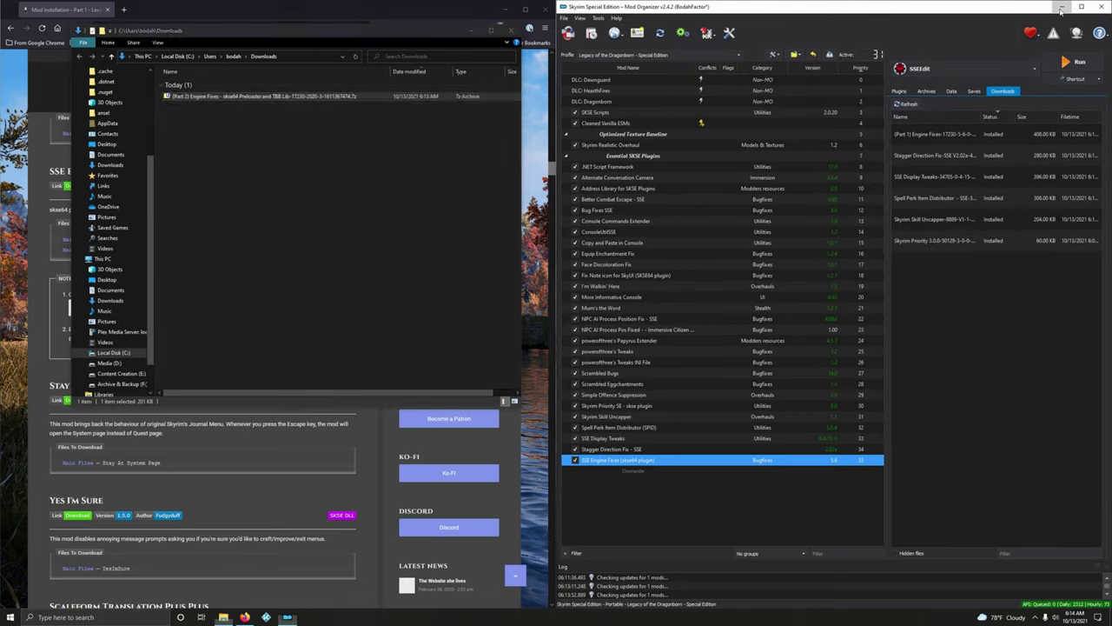
pyautogui.click(1061, 7)
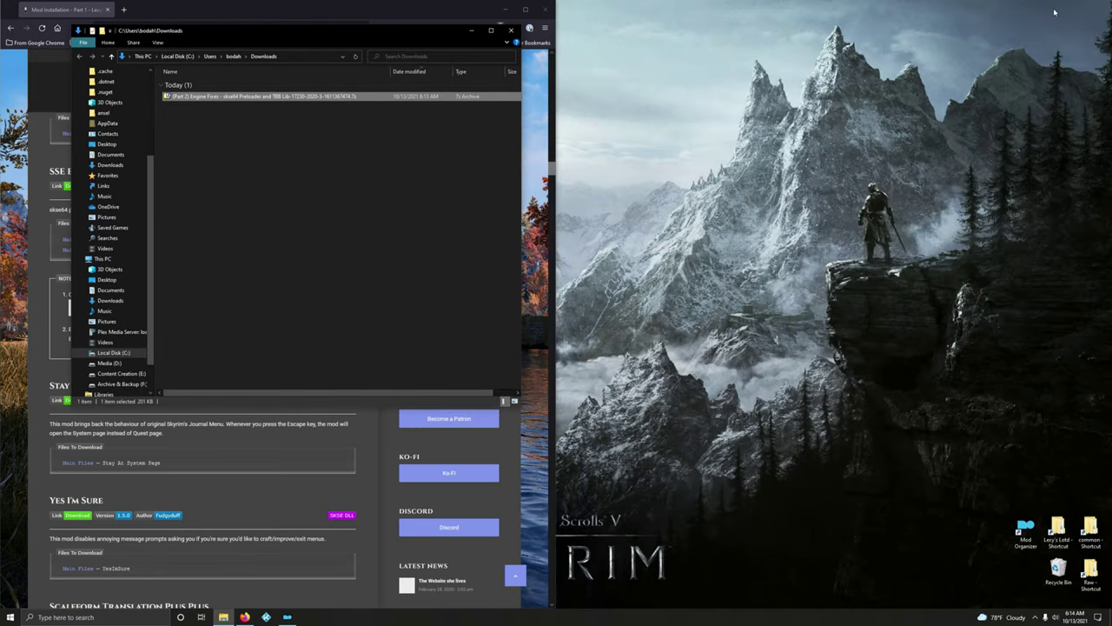
pyautogui.doubleClick(1093, 532)
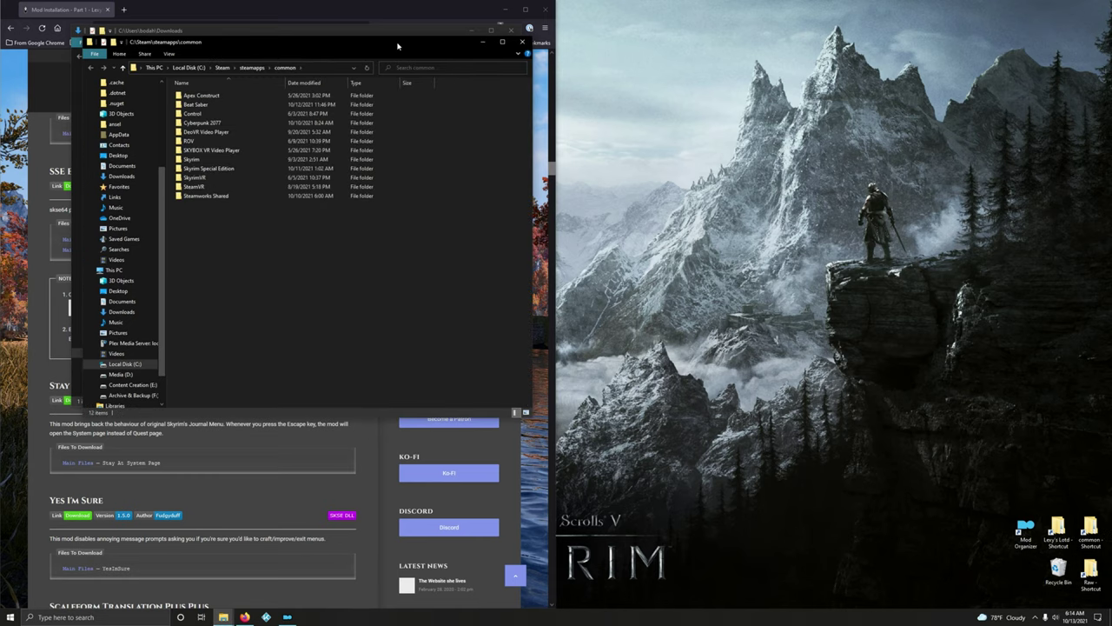
pyautogui.moveTo(395, 42); pyautogui.dragTo(883, 74)
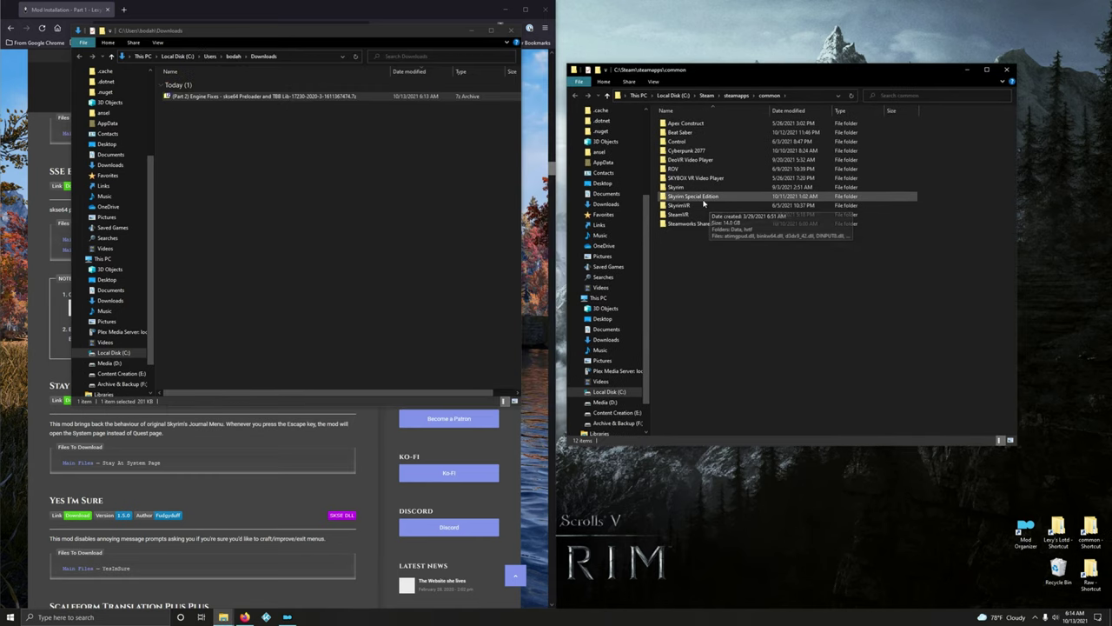
# - Extract d3dx9_42.dll, tbb.dll and tbbmalloc.dll from the Part 2 archive into the Skyrim Special Edition folder, replacing the existing files
pyautogui.click(692, 197)
pyautogui.doubleClick(215, 97)
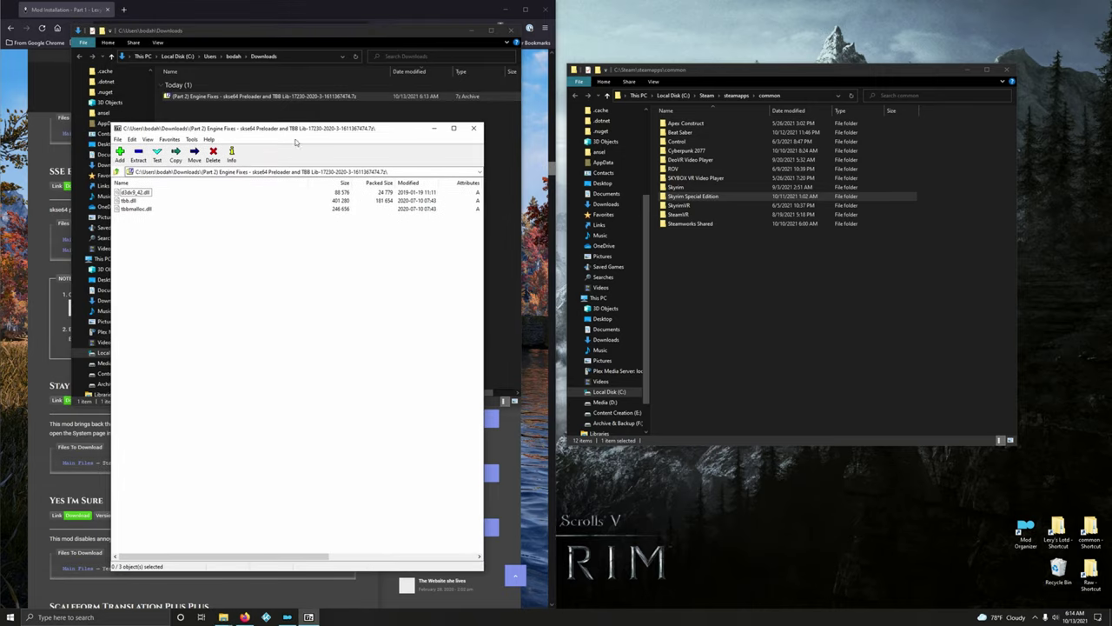
pyautogui.moveTo(170, 239); pyautogui.dragTo(122, 193)
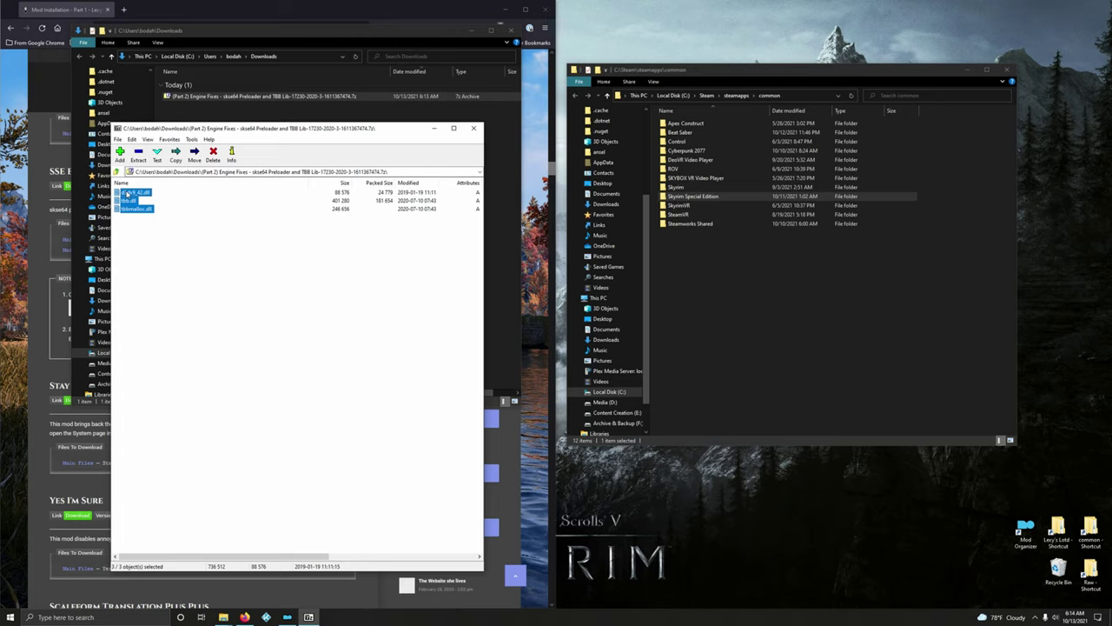
pyautogui.moveTo(128, 193); pyautogui.dragTo(692, 198)
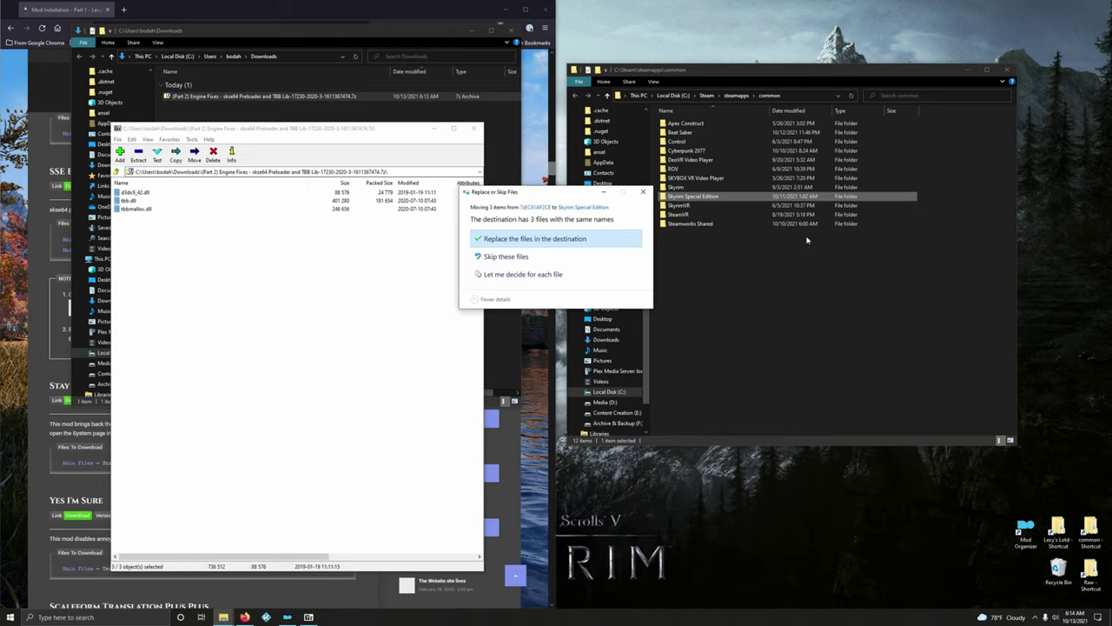
pyautogui.click(524, 244)
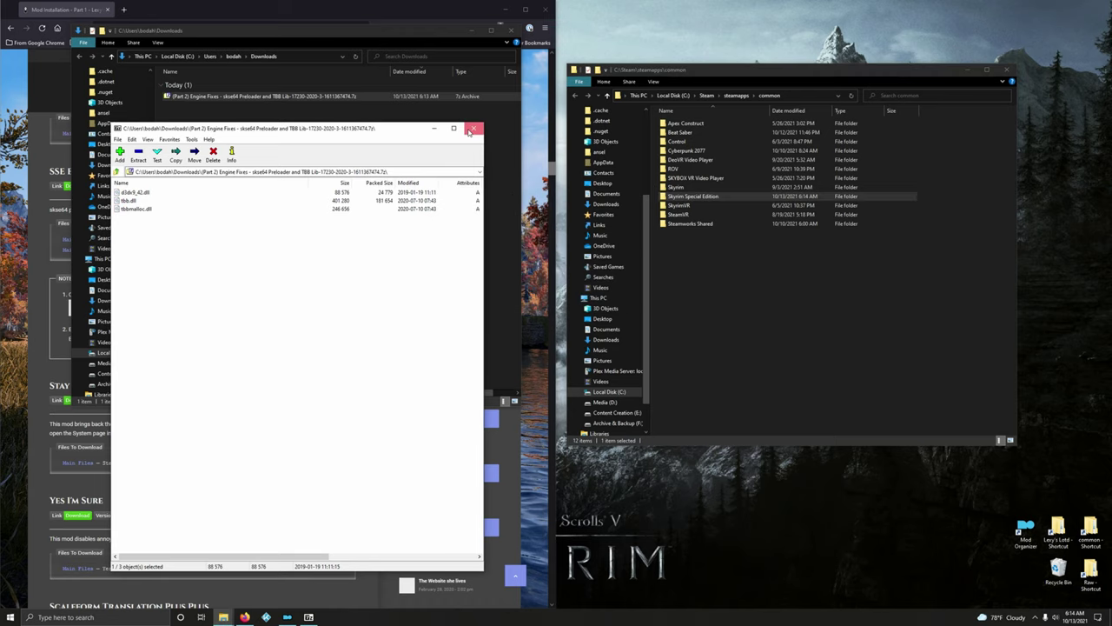
# - Close the archive and both folder windows and switch back to Mod Organizer
pyautogui.click(471, 128)
pyautogui.click(513, 30)
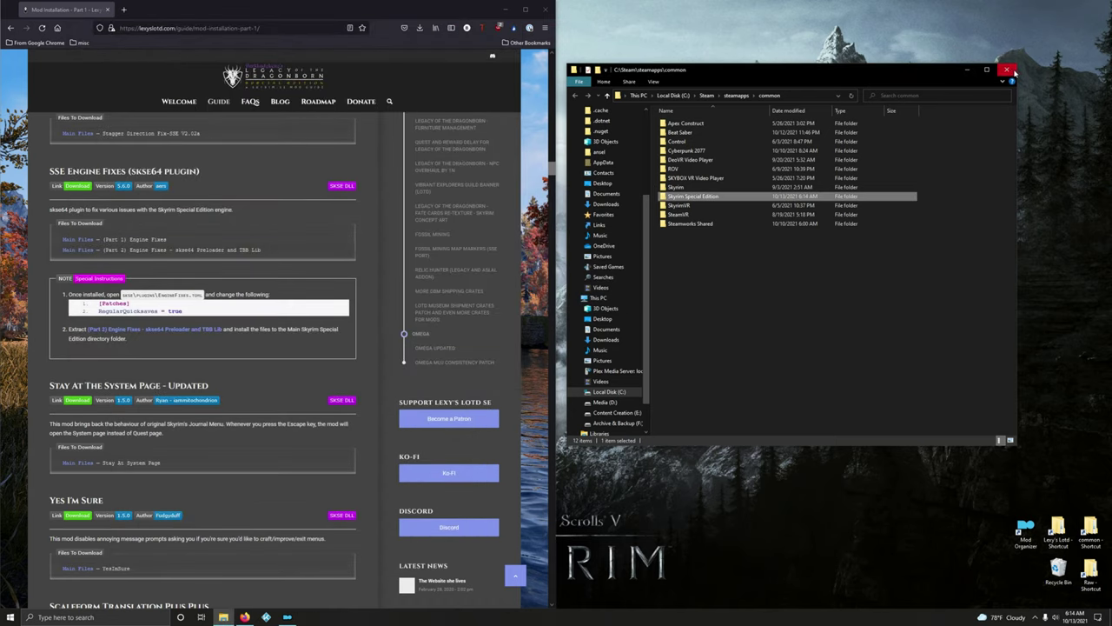
pyautogui.click(1007, 70)
pyautogui.click(288, 617)
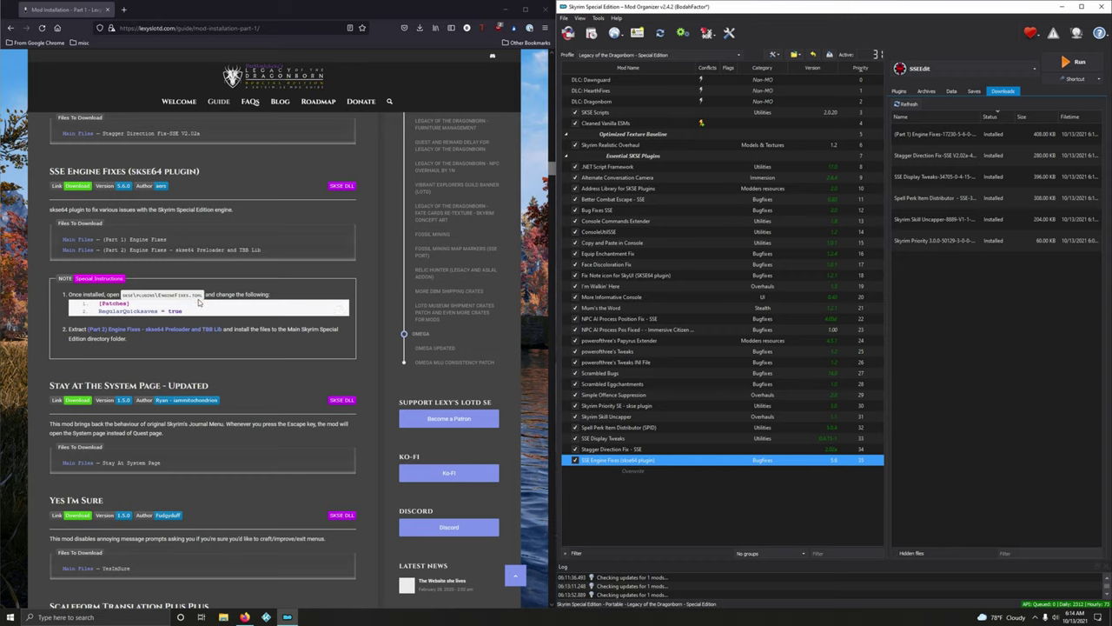
# - Open EngineFixes.toml from the SKSE\Plugins folder of the SSE Engine Fixes mod
pyautogui.rightClick(605, 461)
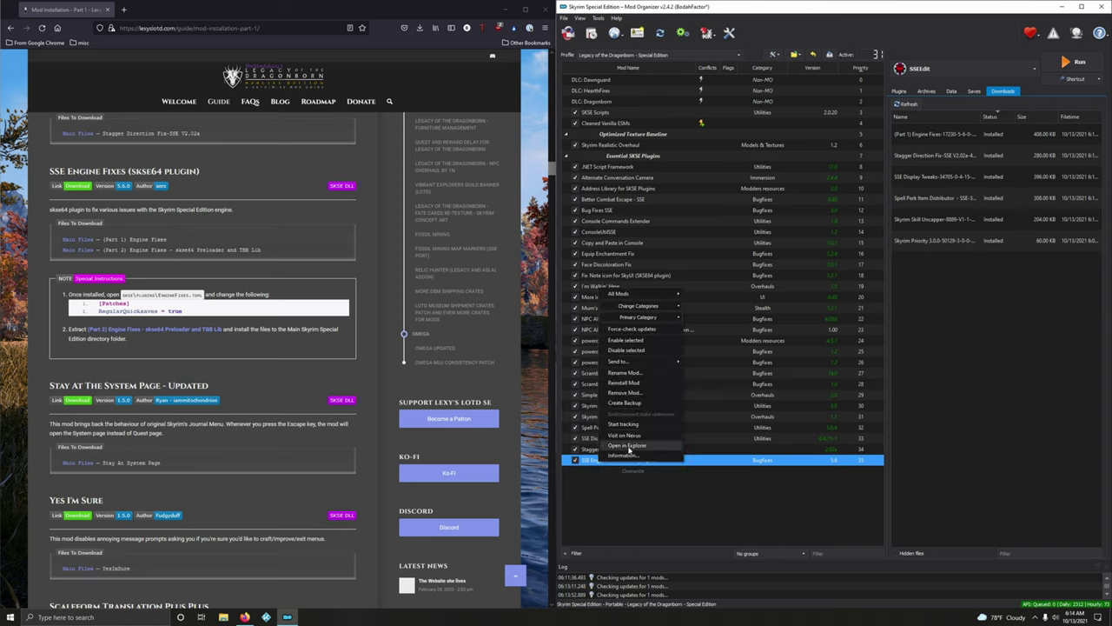
pyautogui.click(628, 446)
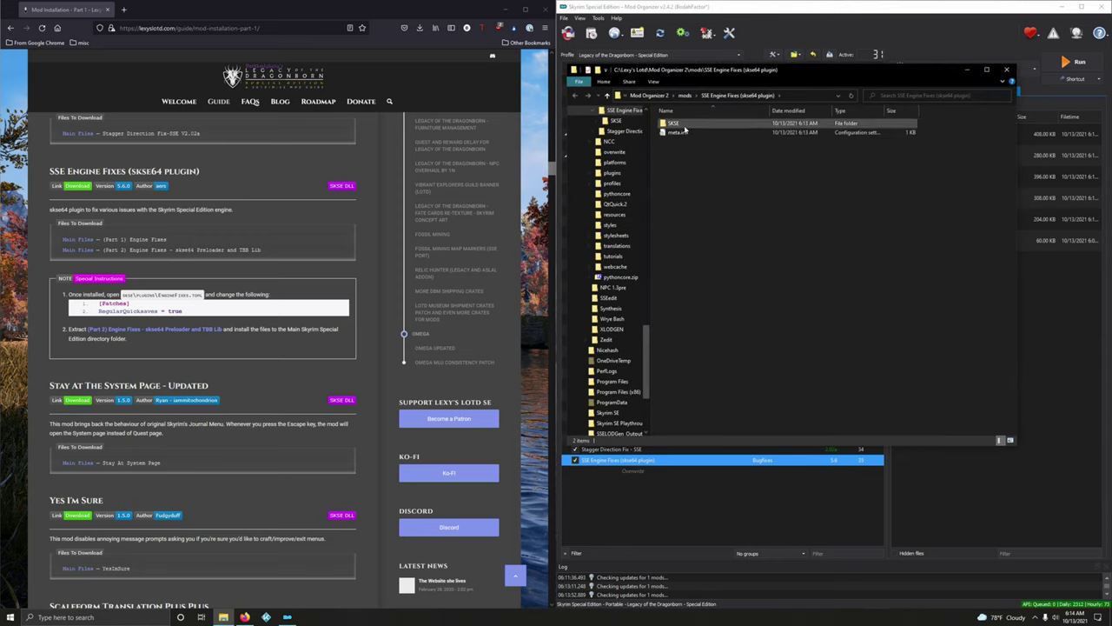
pyautogui.doubleClick(684, 125)
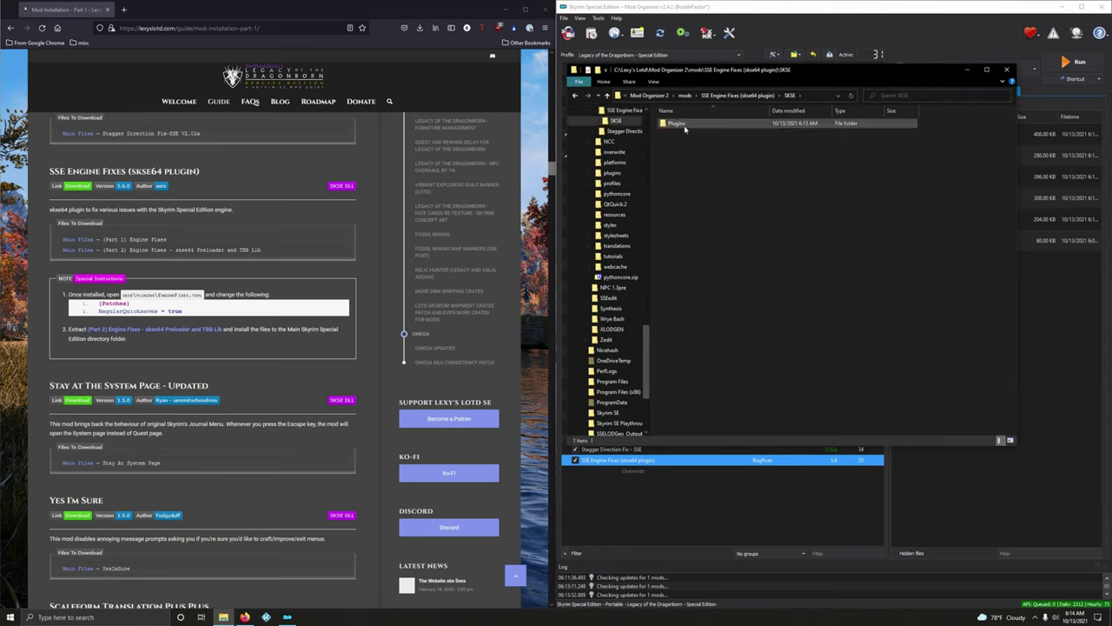
pyautogui.doubleClick(685, 126)
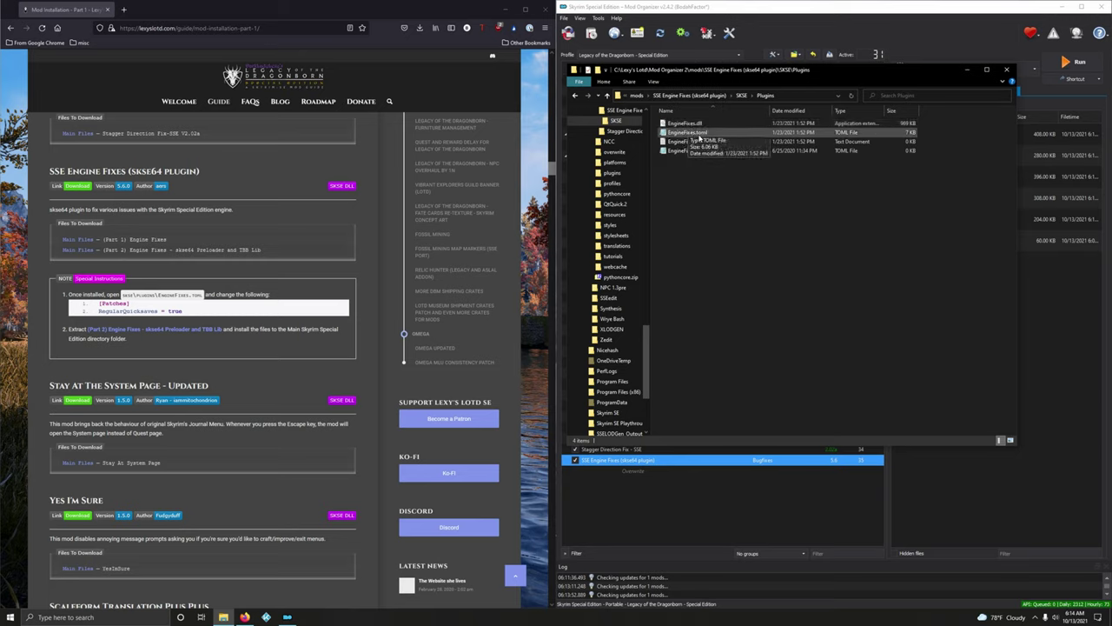
pyautogui.doubleClick(699, 135)
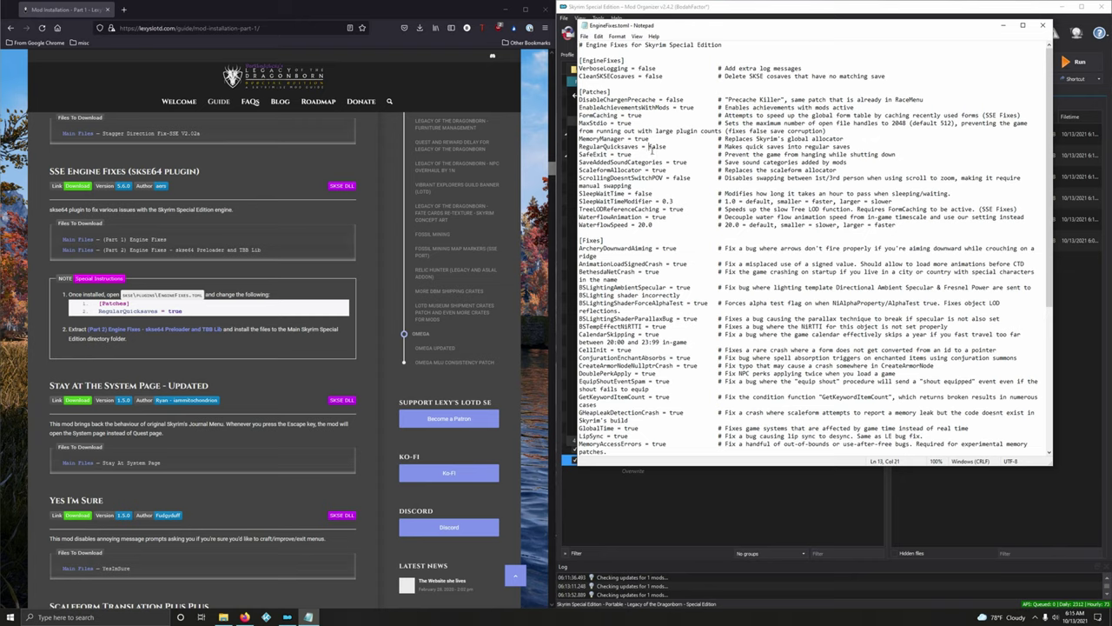
# - Set RegularQuicksaves to true in EngineFixes.toml, save it, and close the file and its Plugins folder window
pyautogui.doubleClick(658, 146)
pyautogui.write('true')
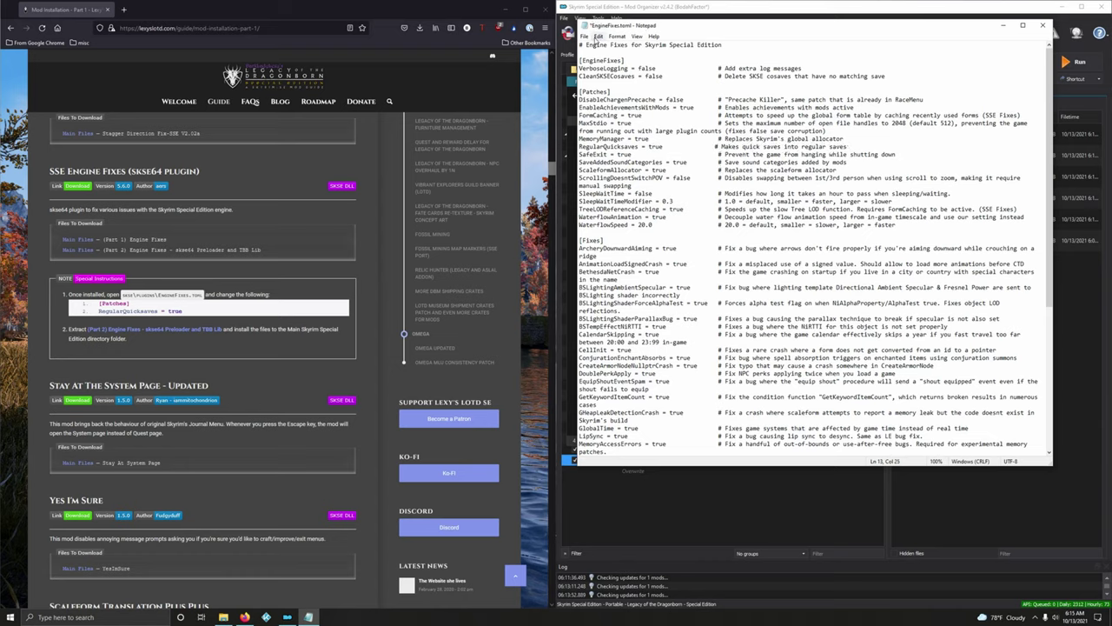
pyautogui.click(585, 38)
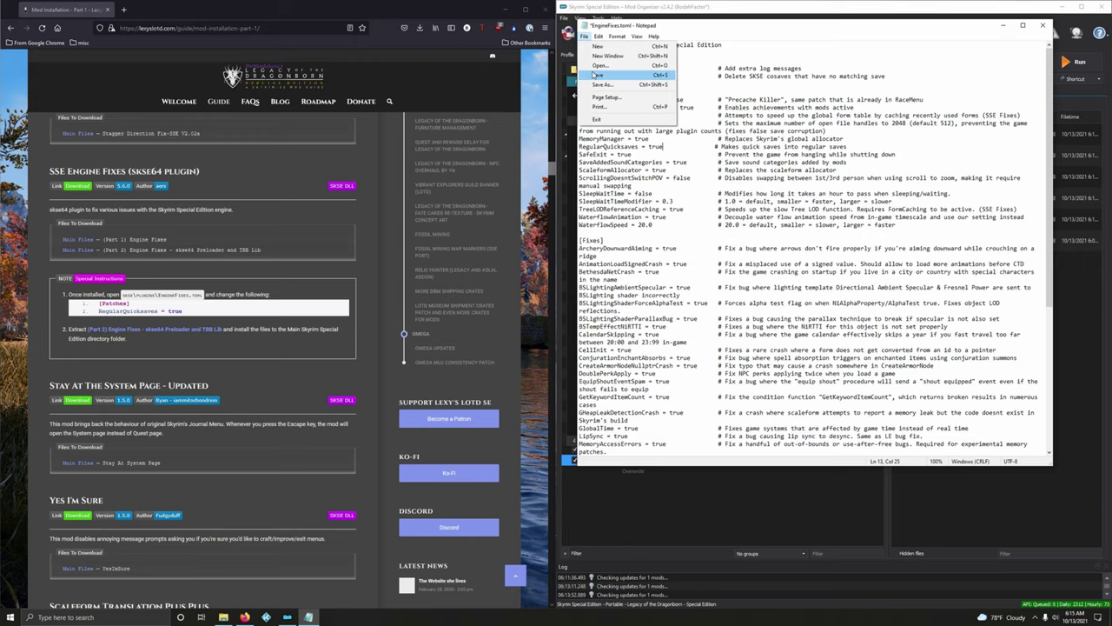
pyautogui.click(597, 75)
pyautogui.click(1044, 29)
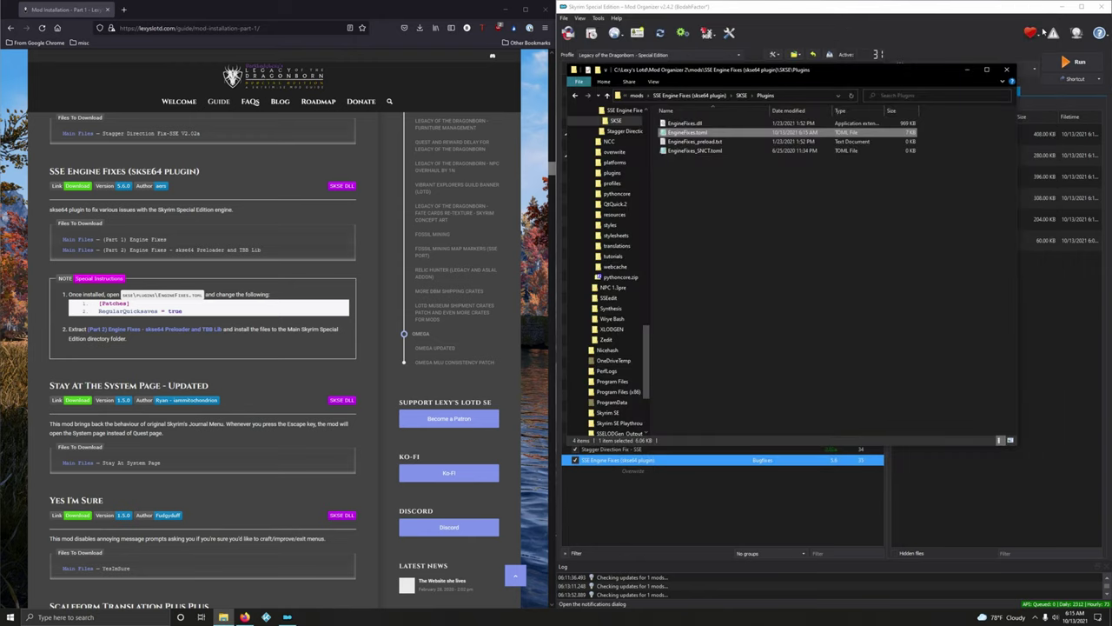
pyautogui.click(1009, 70)
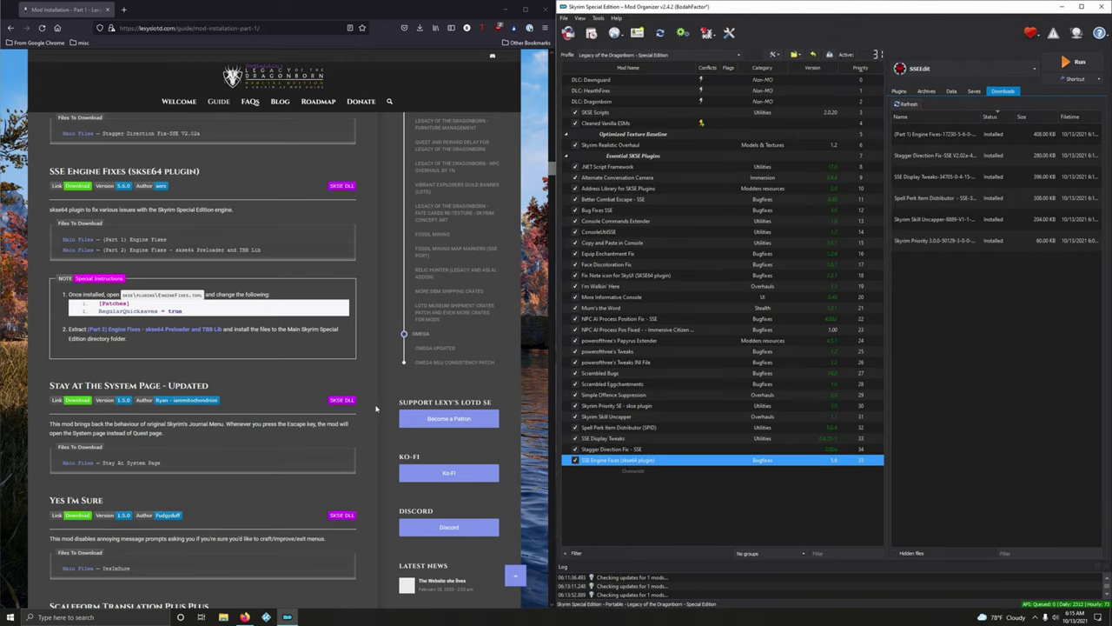
# - Download the Stay At System Page main file from the guide's Nexus link for the mod manager, then install and enable Stay At The System Page - Updated
pyautogui.scroll(-5, 246, 388)
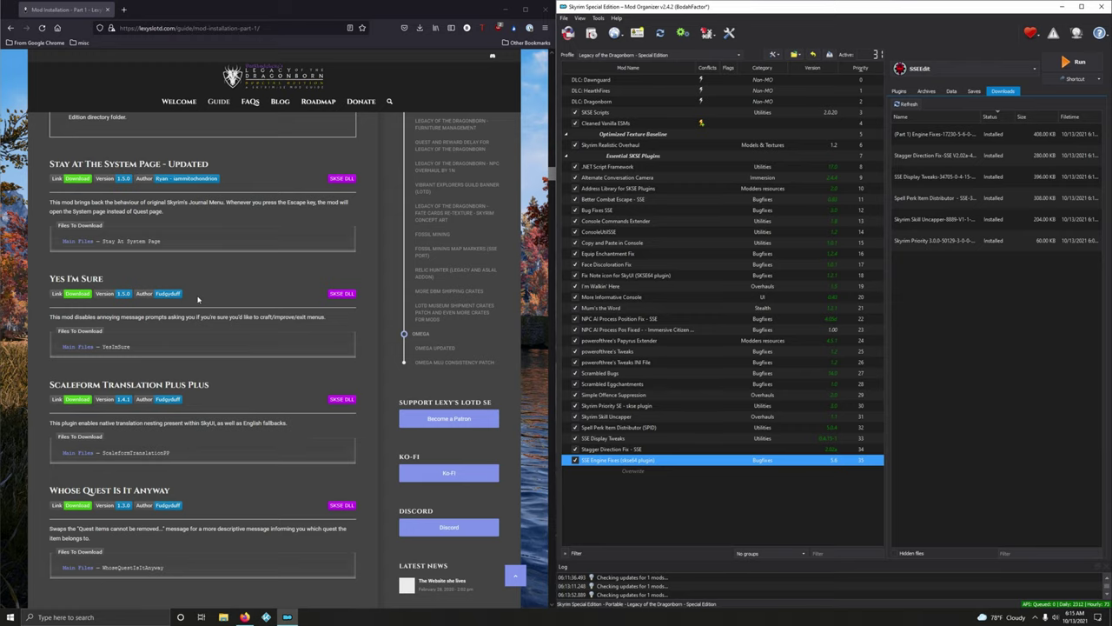
pyautogui.click(73, 177)
pyautogui.click(110, 292)
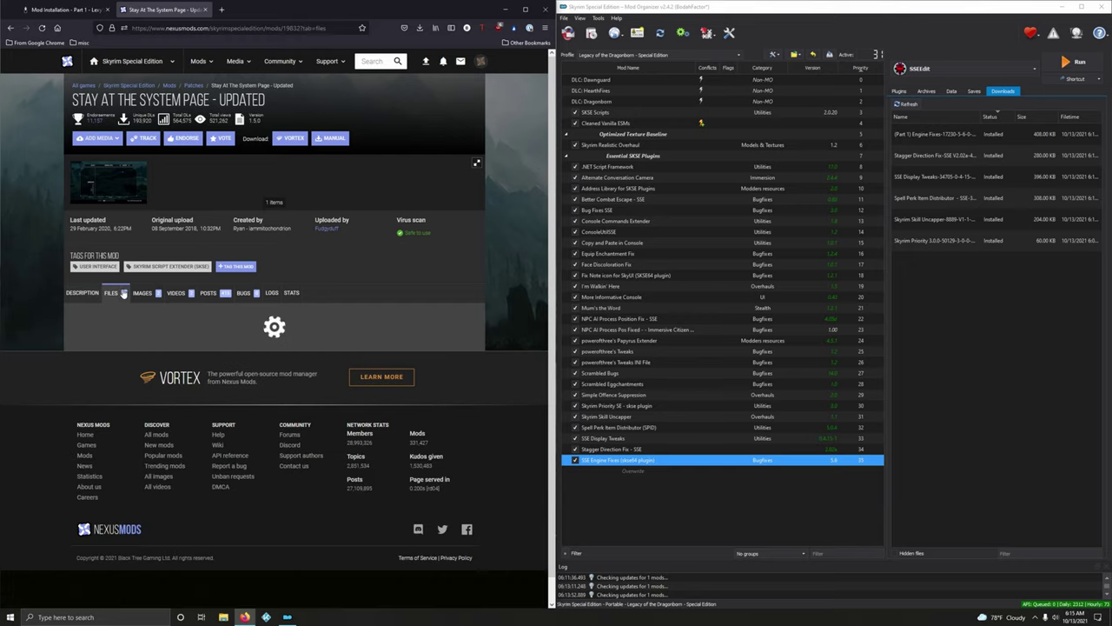
pyautogui.click(177, 406)
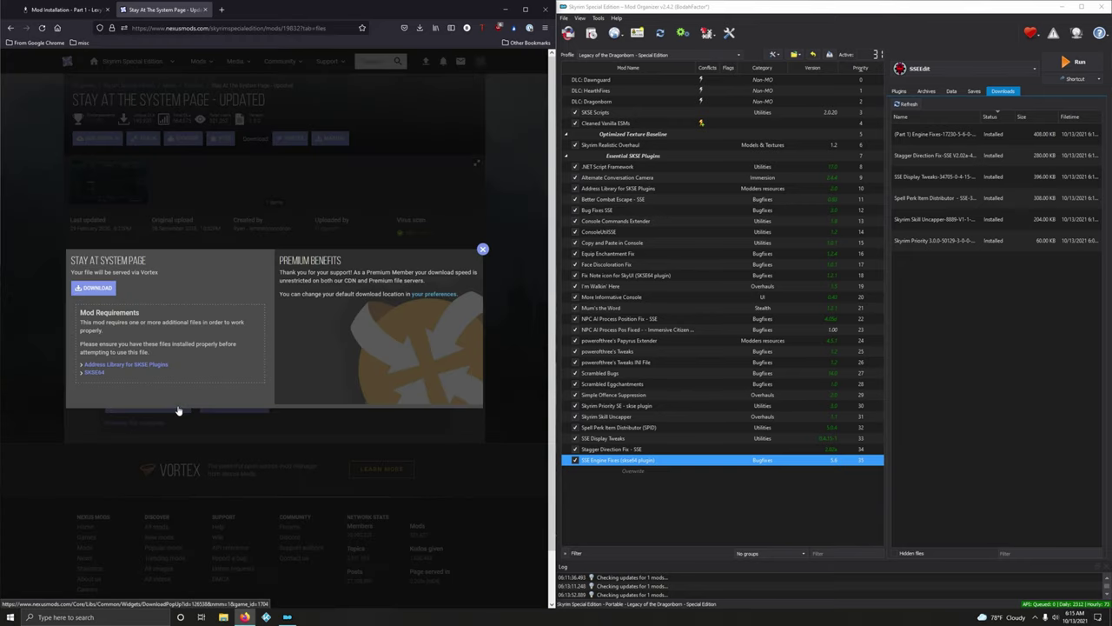
pyautogui.click(93, 288)
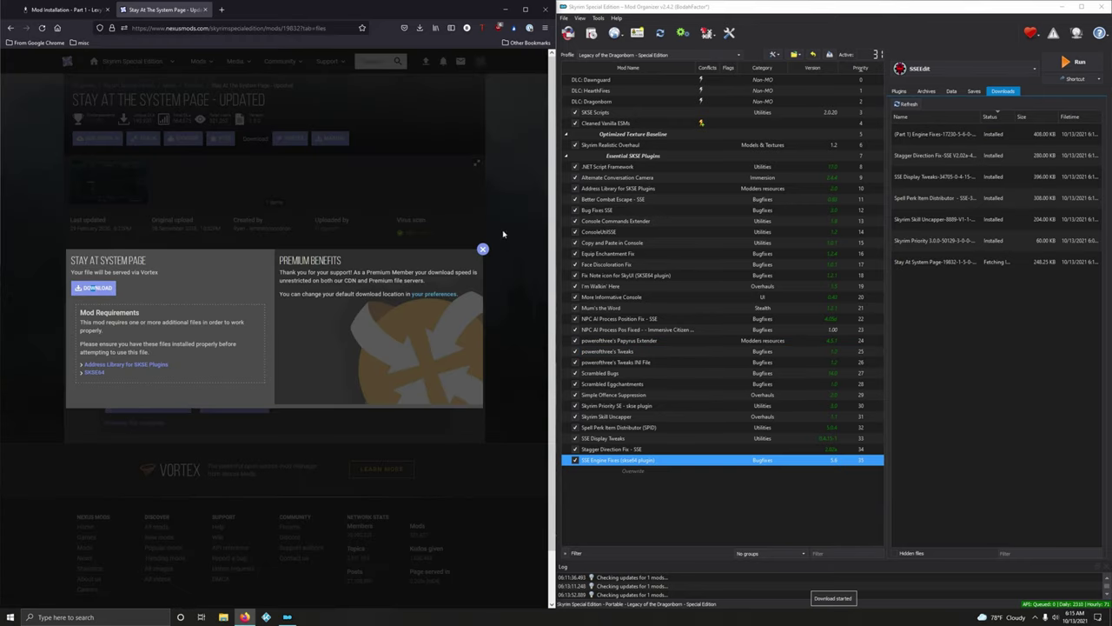
pyautogui.click(206, 10)
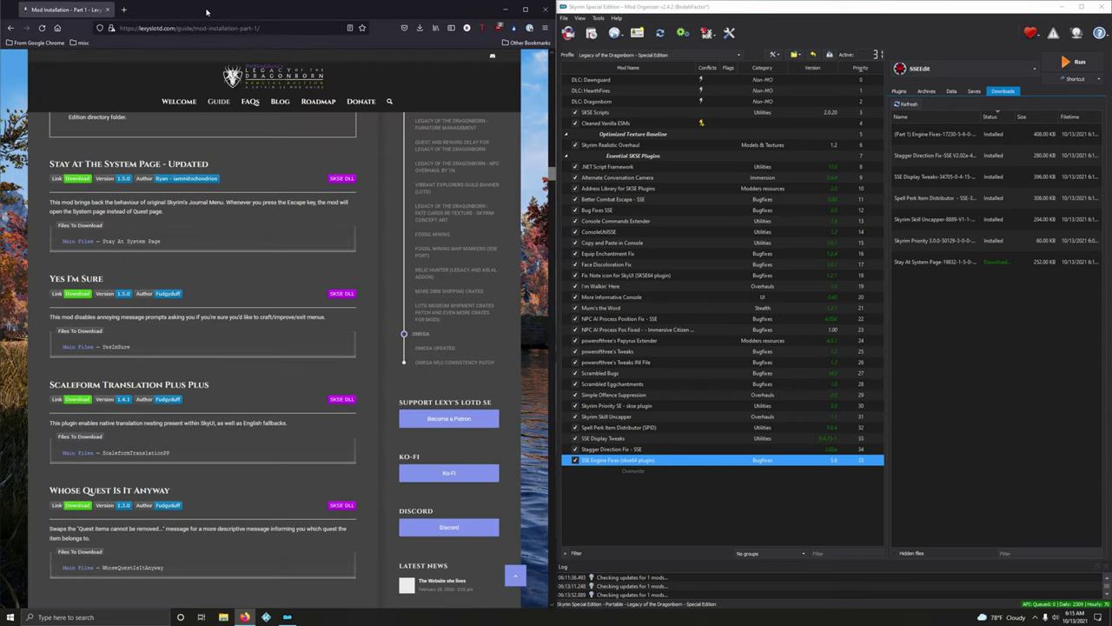
pyautogui.doubleClick(938, 272)
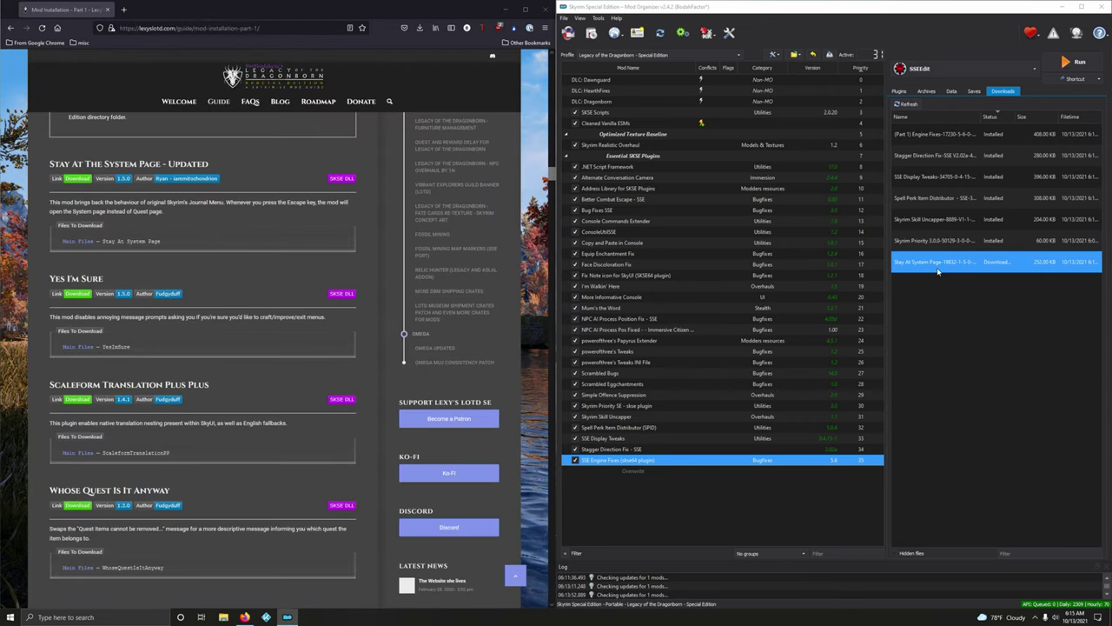
pyautogui.click(883, 318)
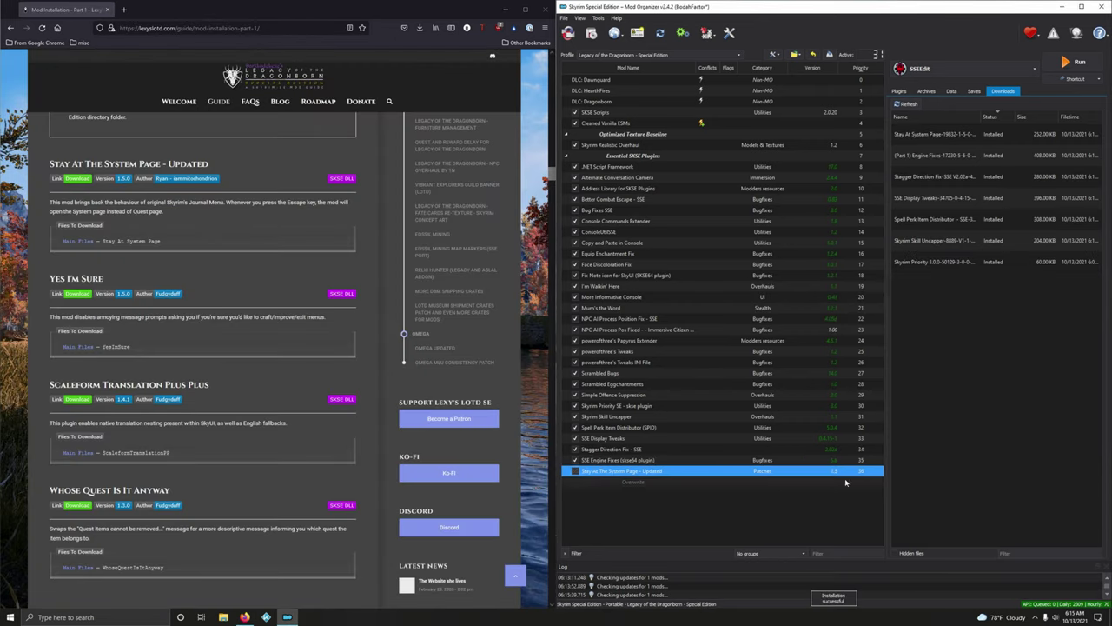
pyautogui.click(574, 470)
# - Download the YesImSure main file from the guide's Nexus link for the mod manager, then install and enable Yes Im Sure
pyautogui.scroll(-3, 360, 380)
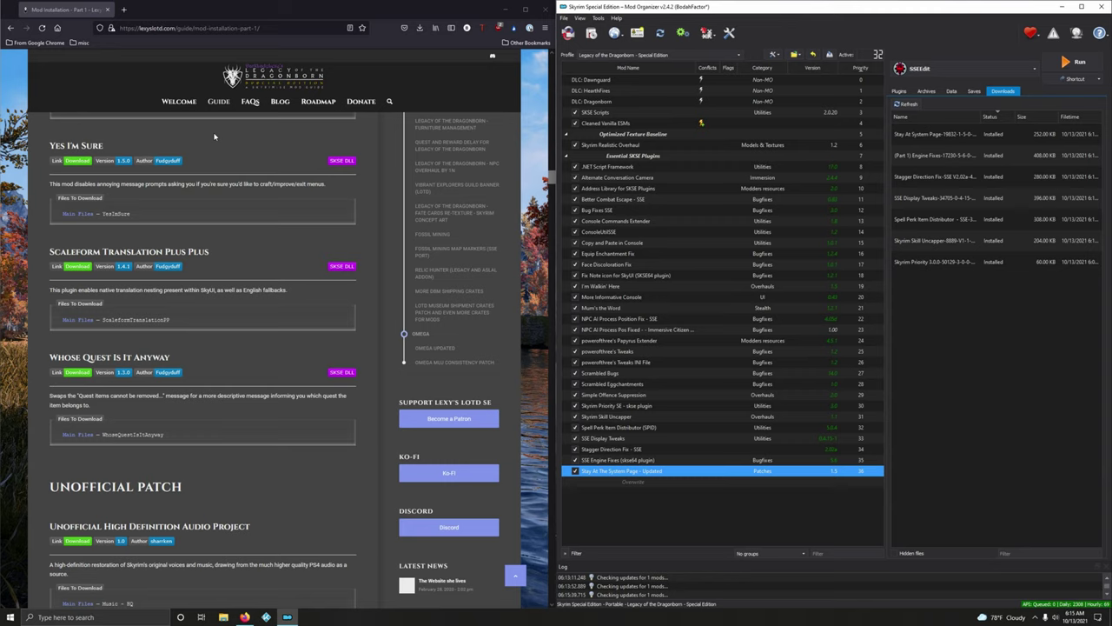
pyautogui.click(76, 164)
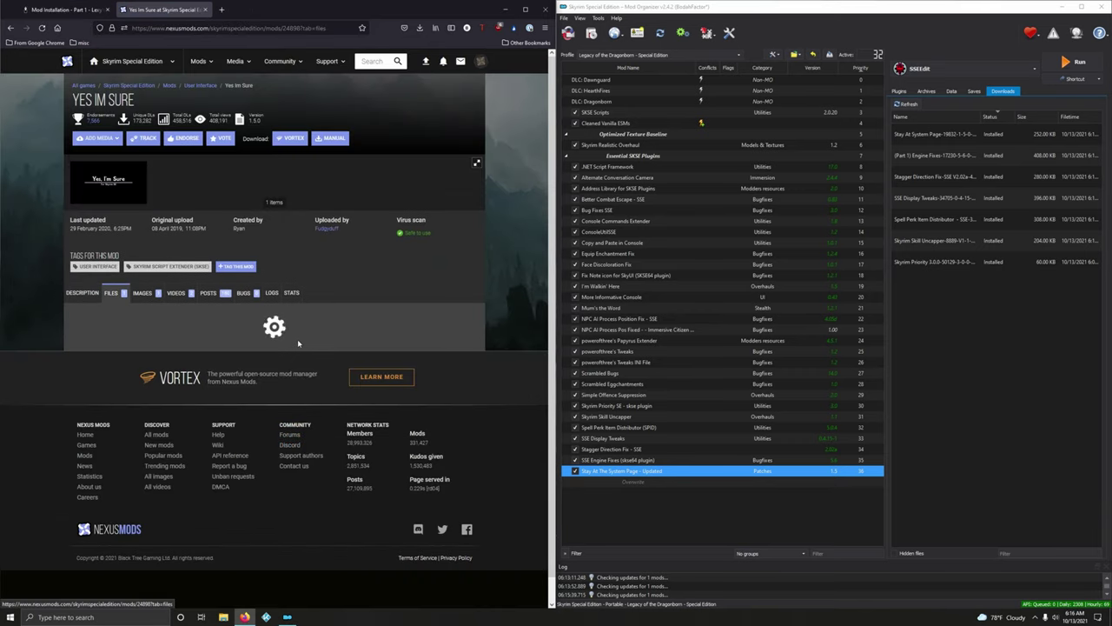
pyautogui.click(148, 406)
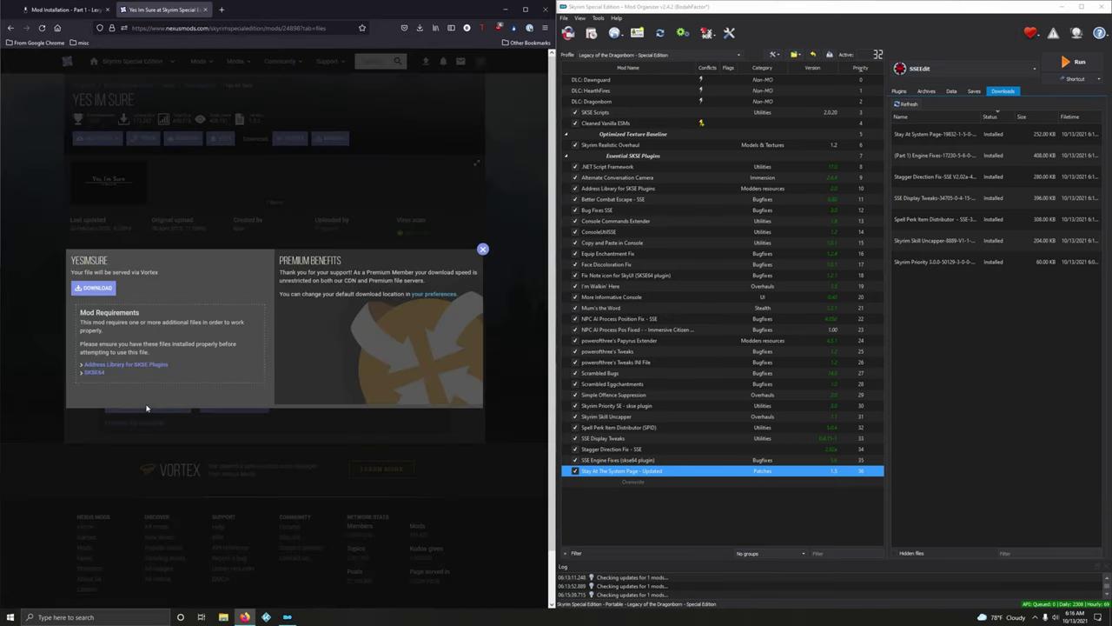
pyautogui.click(101, 291)
pyautogui.click(483, 249)
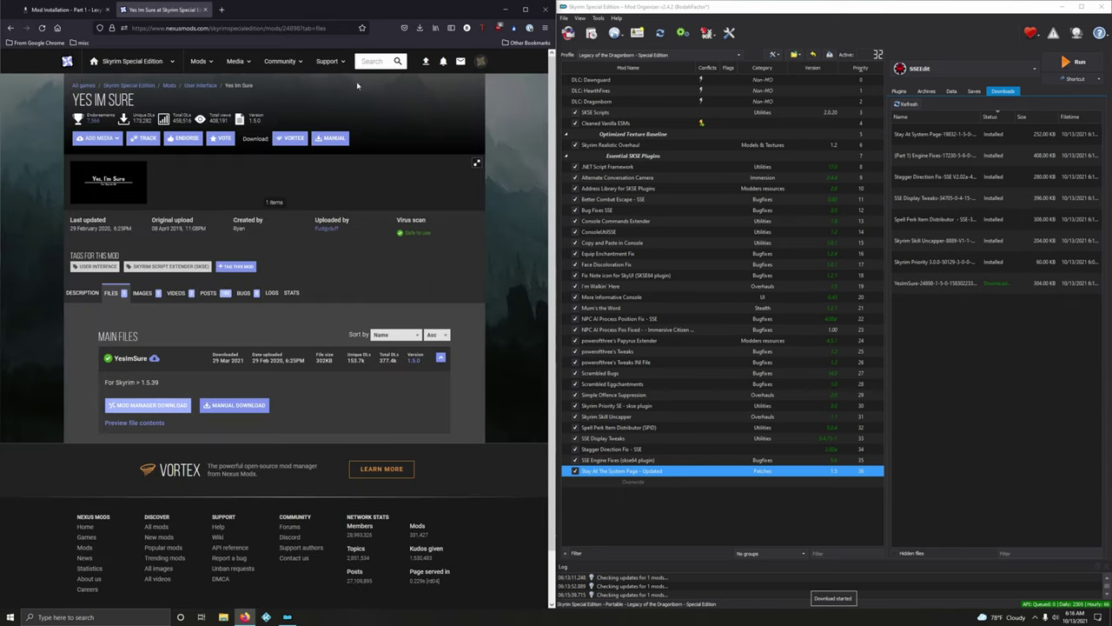
pyautogui.click(205, 10)
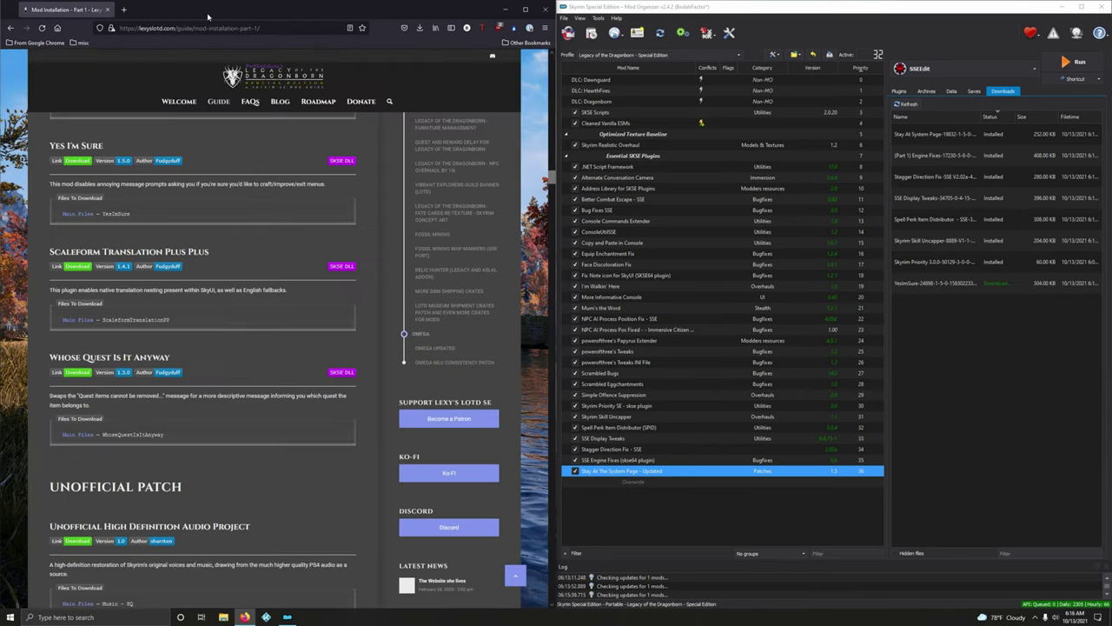
pyautogui.doubleClick(926, 284)
pyautogui.click(884, 318)
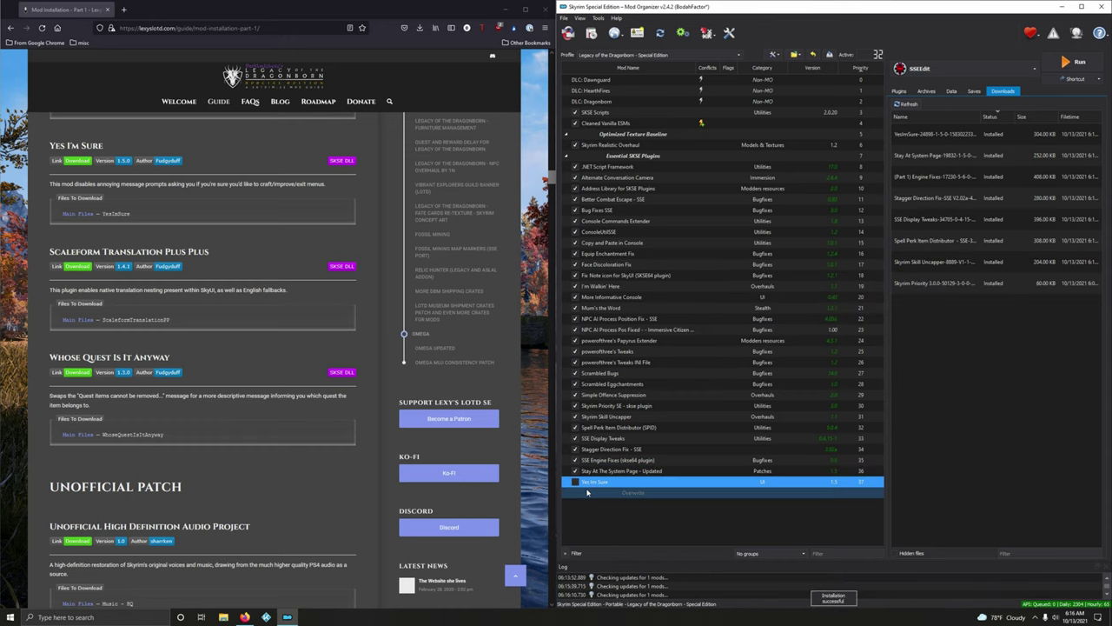
# - Download the current ScaleformTranslationPP main file from Nexus for the mod manager, then install and enable Scaleform Translation Plus Plus
pyautogui.scroll(-2, 270, 265)
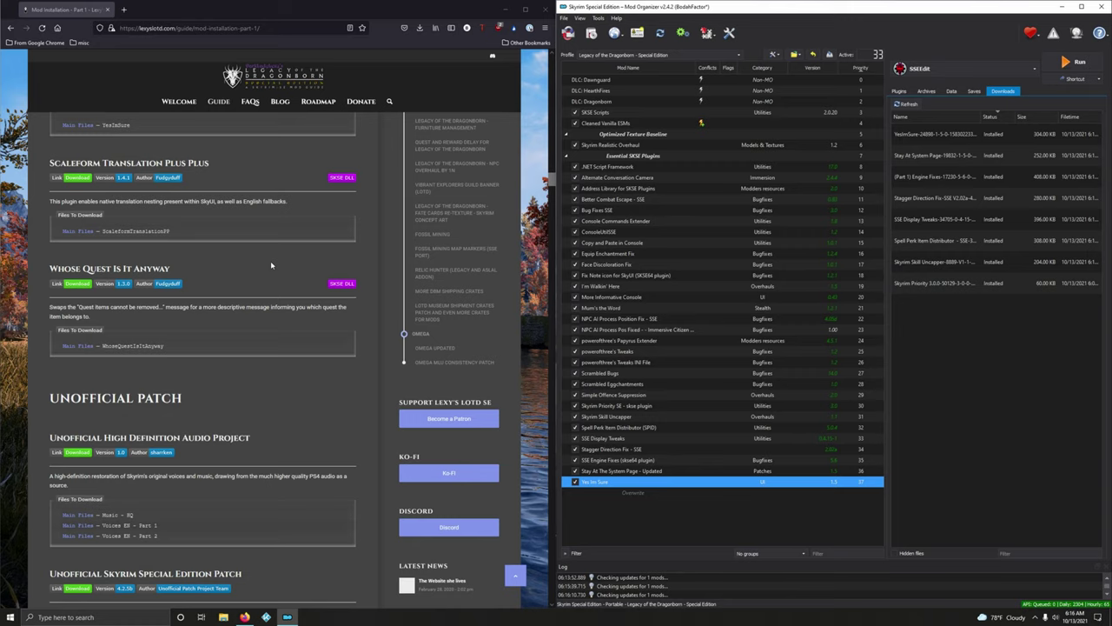
pyautogui.click(87, 178)
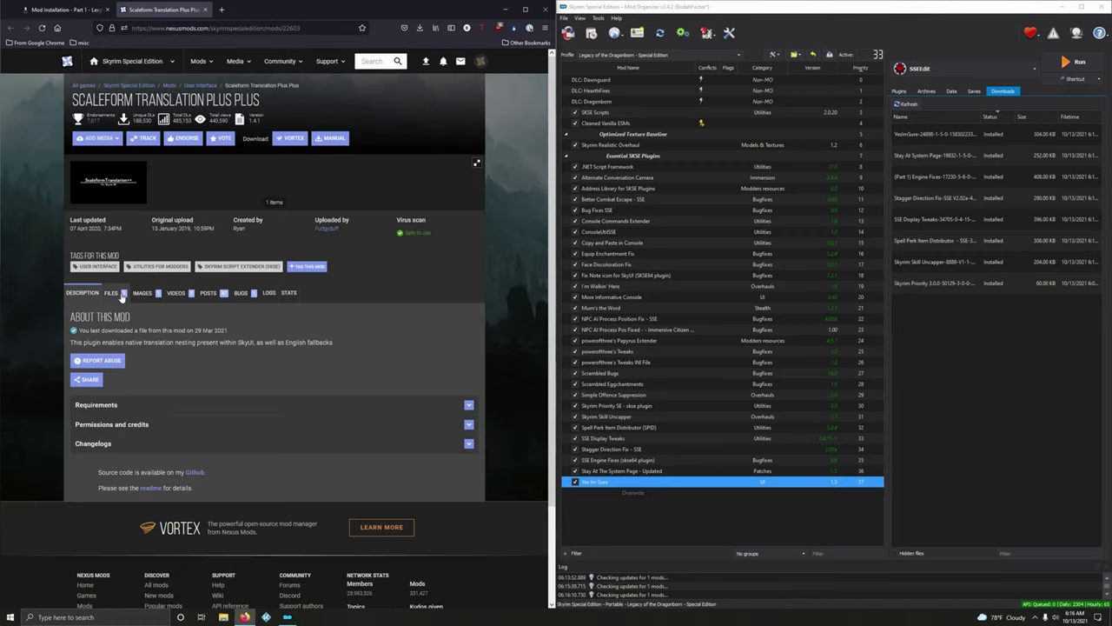
pyautogui.click(108, 293)
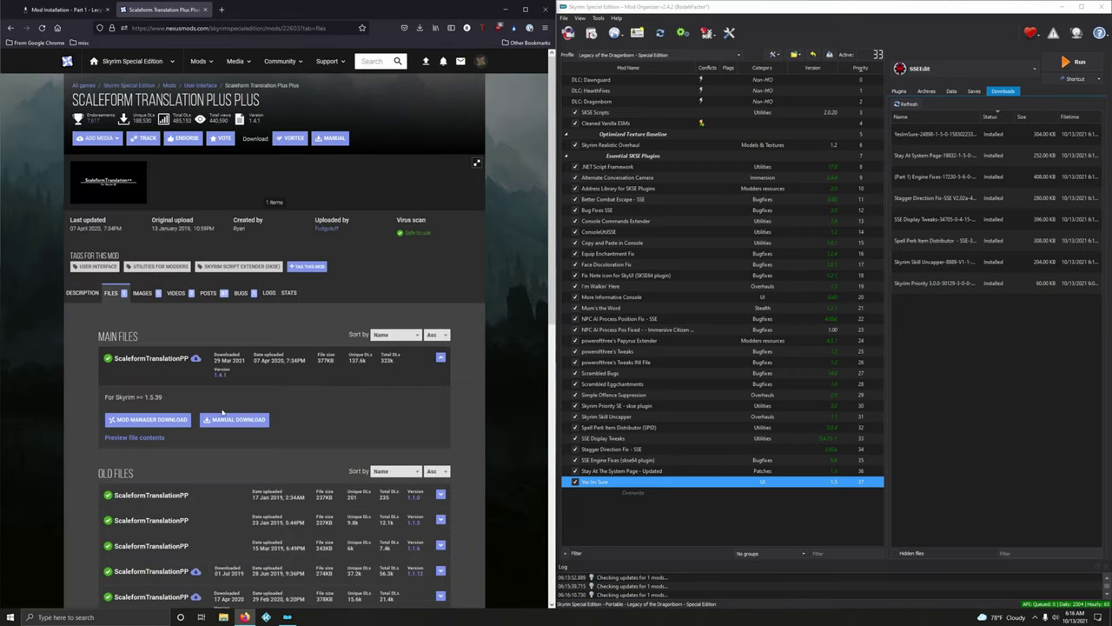
pyautogui.click(170, 419)
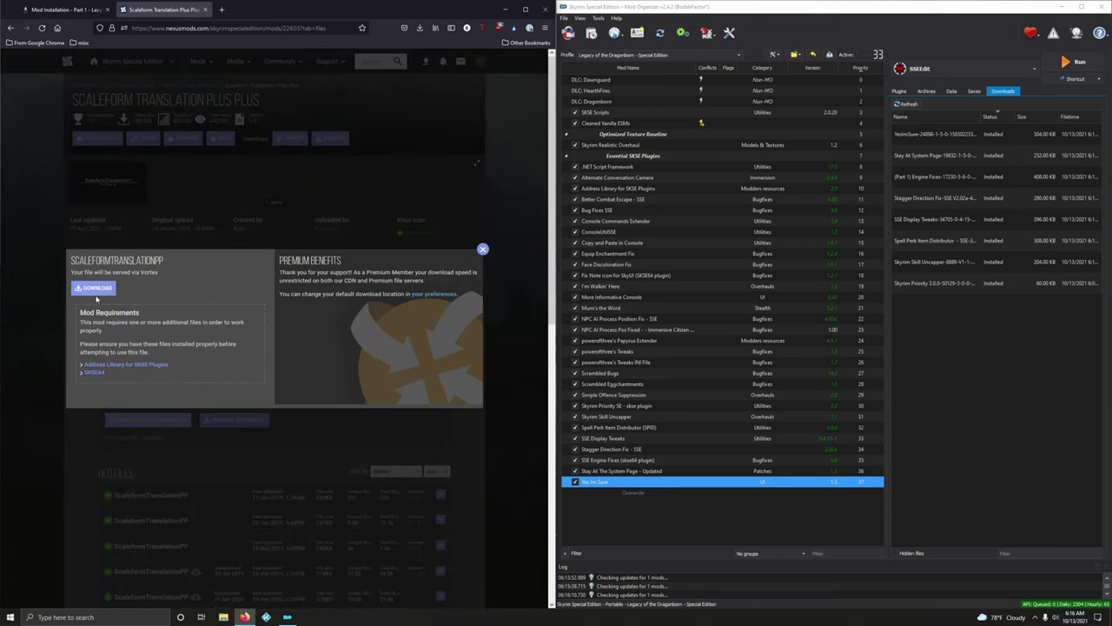
pyautogui.click(96, 292)
pyautogui.hotkey('ctrl', 'w')
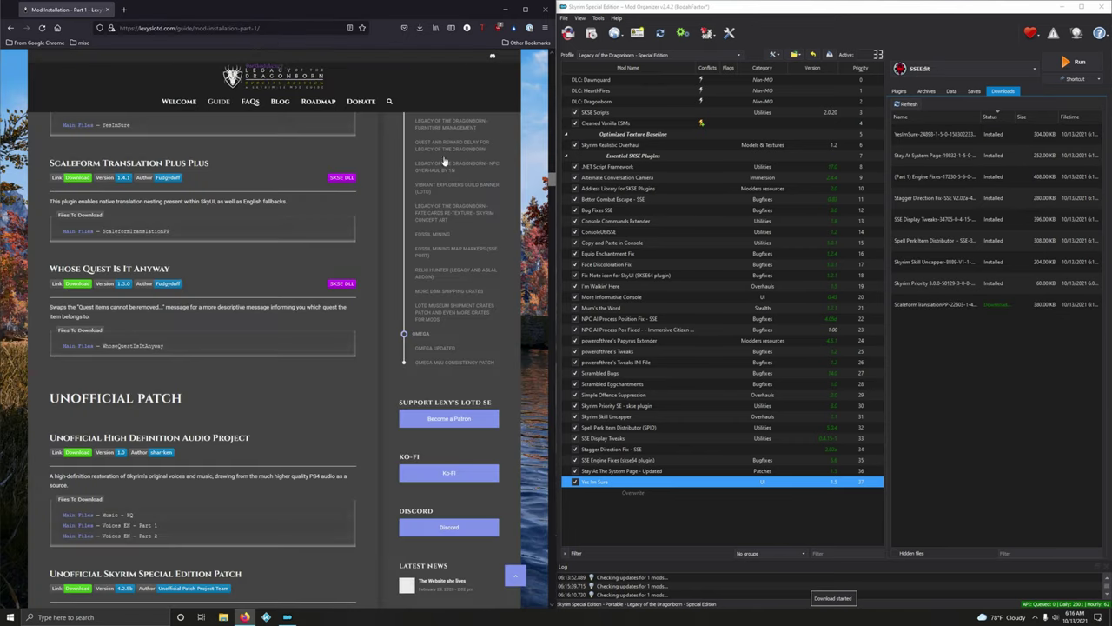
pyautogui.doubleClick(925, 304)
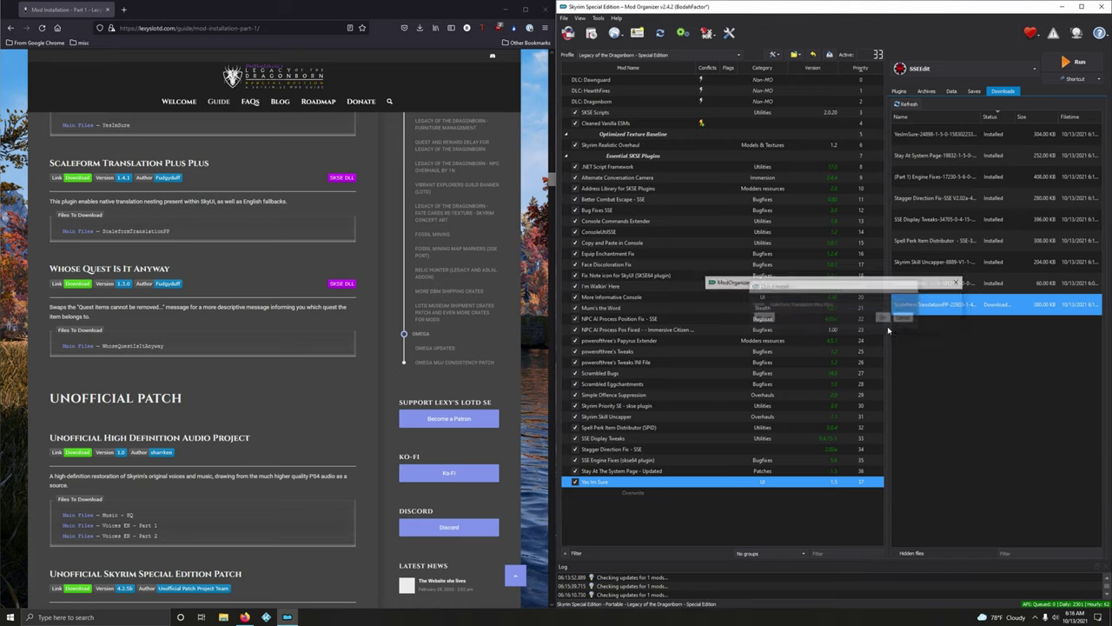
pyautogui.click(575, 492)
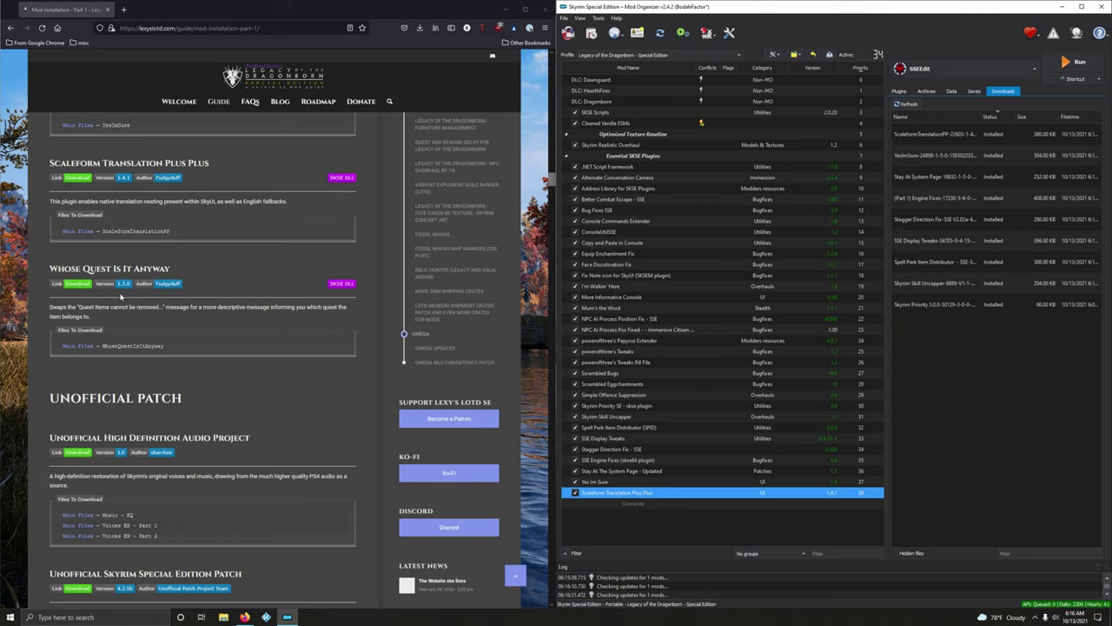
# - Download the current WhoseQuestIsItAnyway main file from Nexus for the mod manager, then install and enable Whose Quest Is It Anyway
pyautogui.click(76, 285)
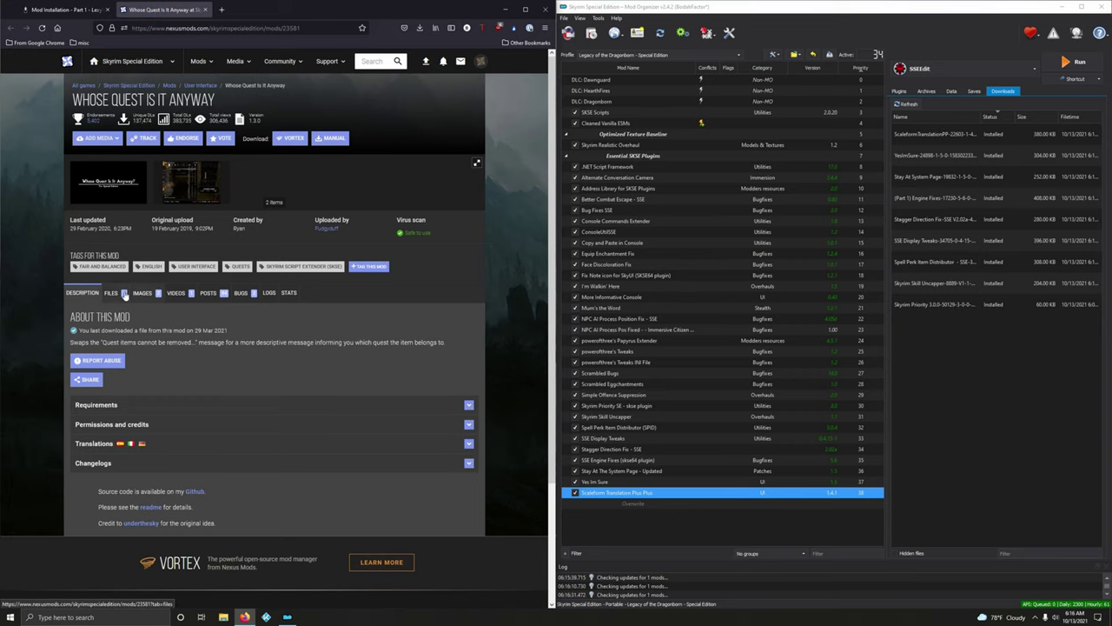
pyautogui.click(124, 294)
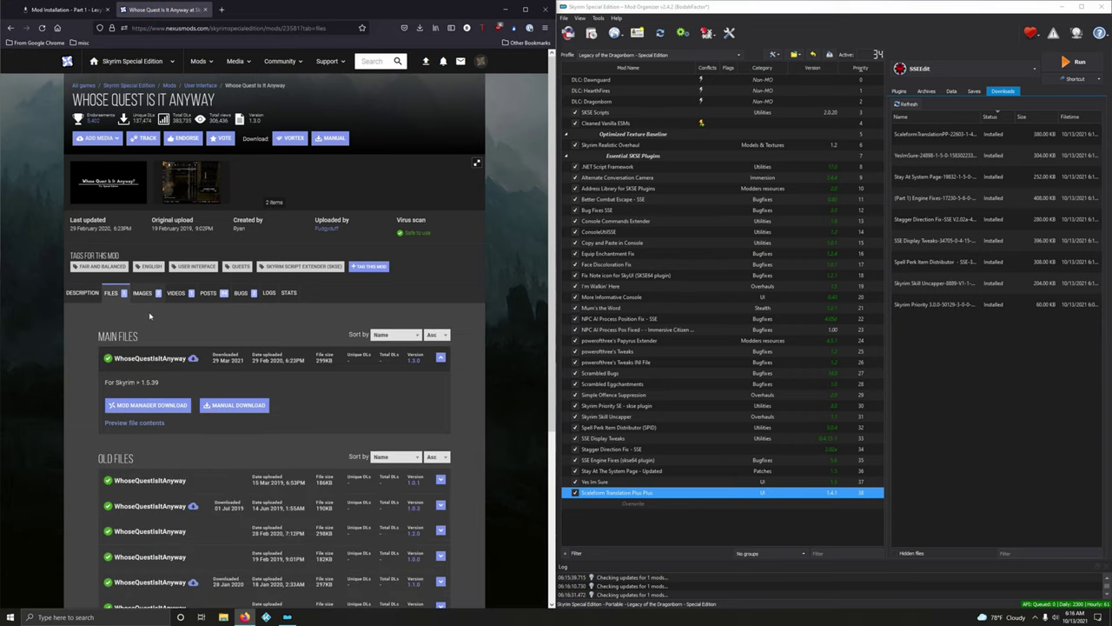
pyautogui.click(148, 406)
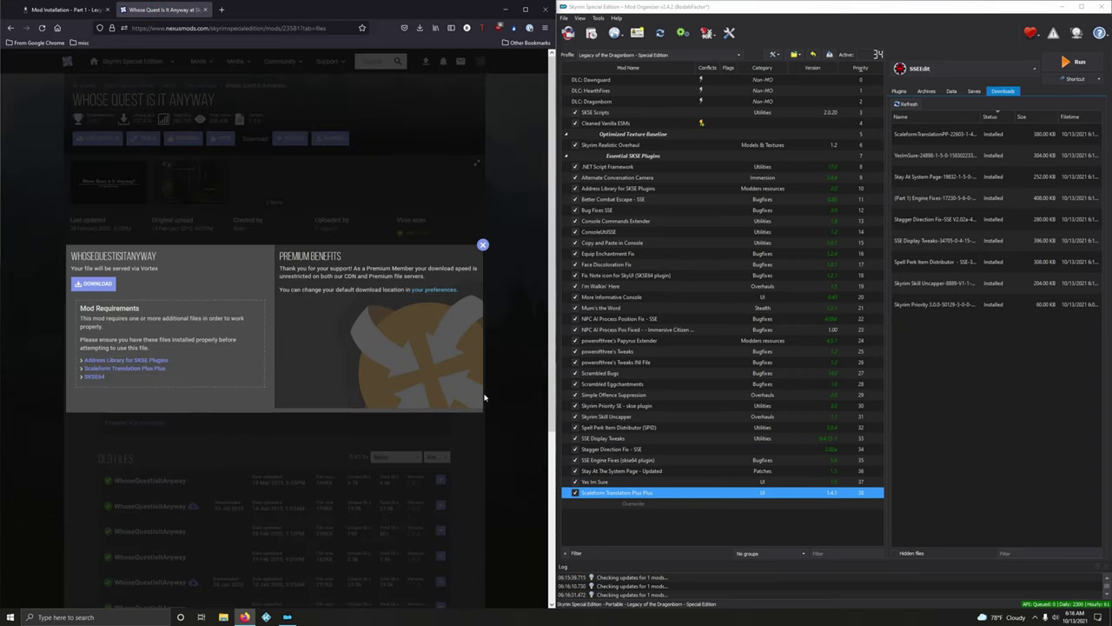
pyautogui.click(483, 244)
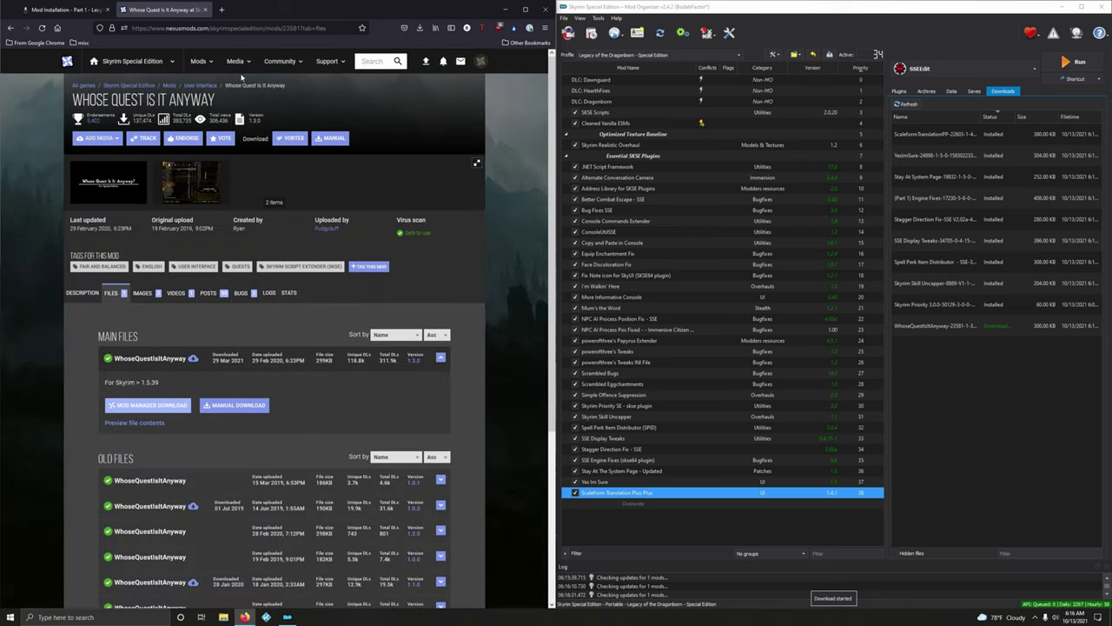
pyautogui.click(205, 9)
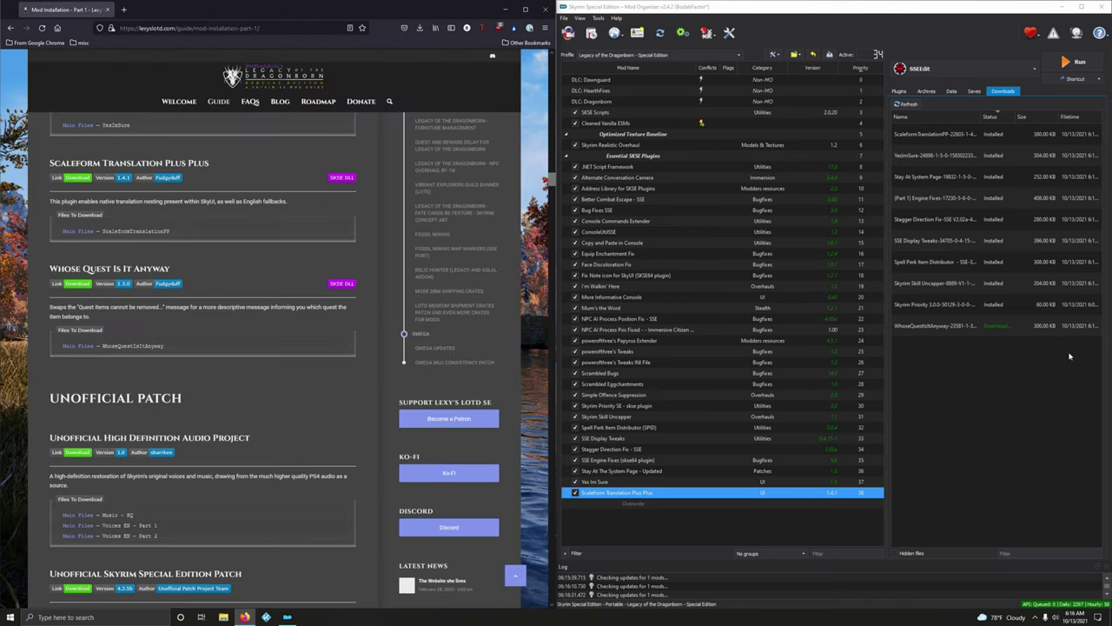
pyautogui.doubleClick(945, 328)
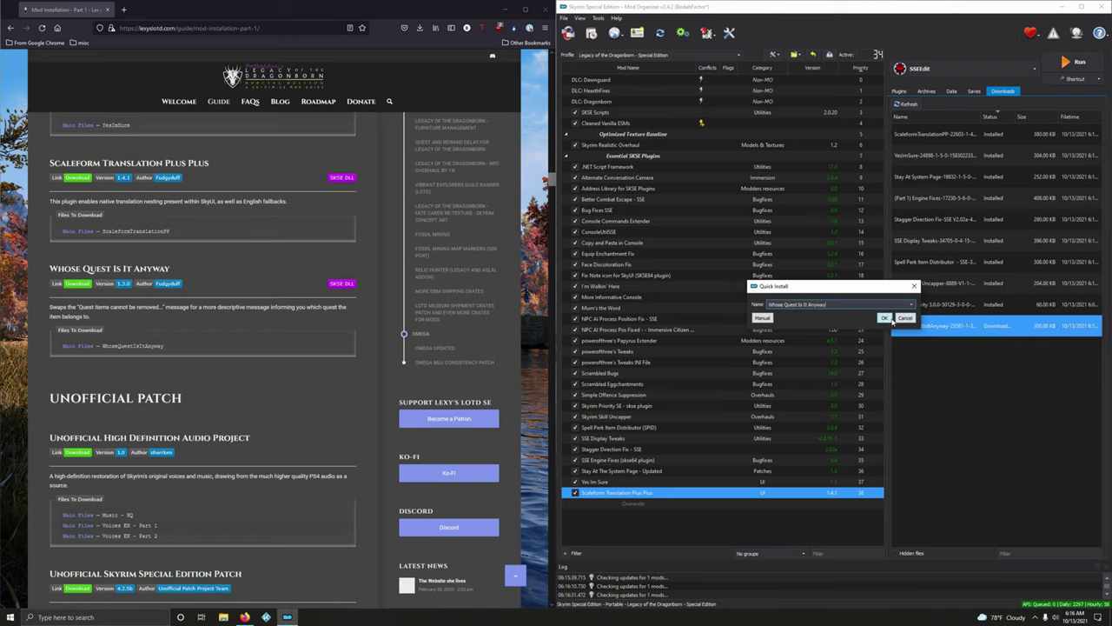
pyautogui.click(888, 321)
pyautogui.click(574, 503)
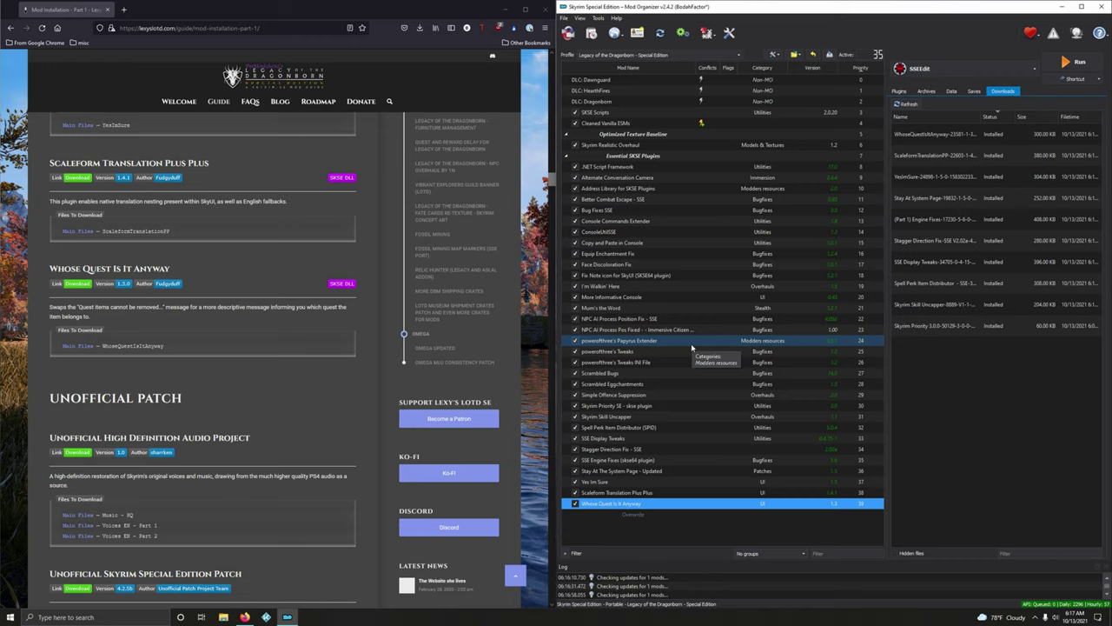
# - Go to the guide's Unofficial Patch section and look at the files listed for its mods
pyautogui.moveTo(210, 97)
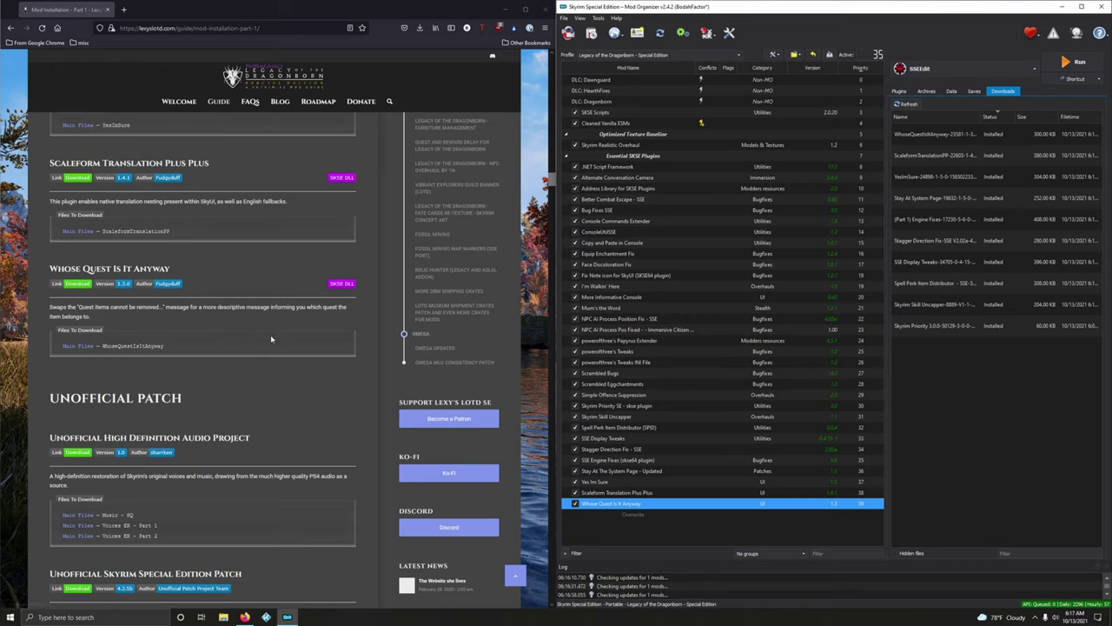
pyautogui.scroll(-3, 271, 334)
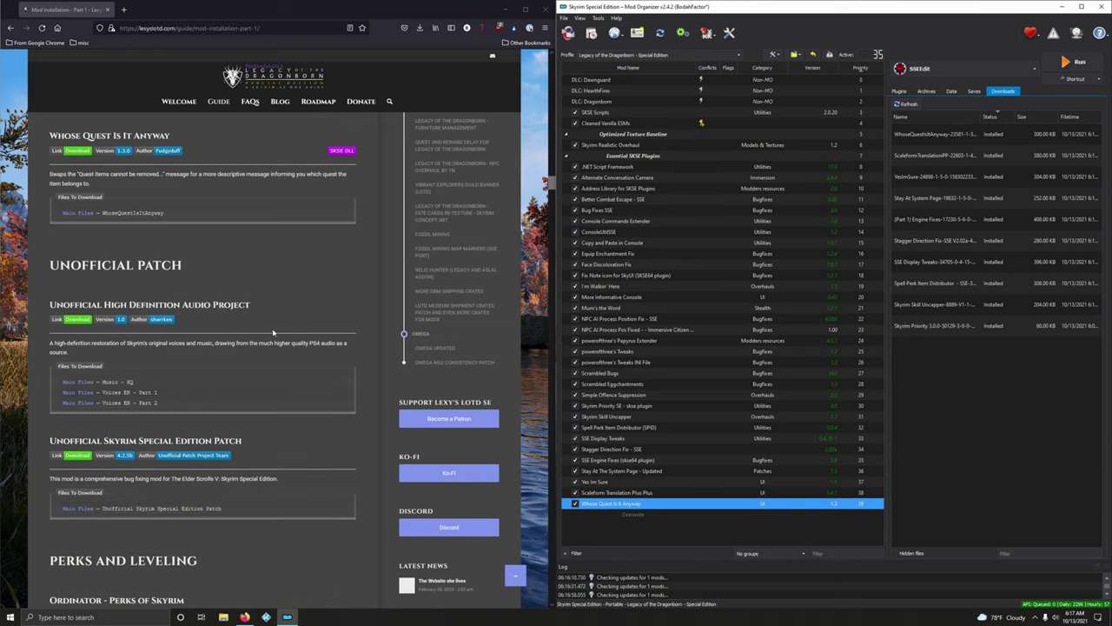